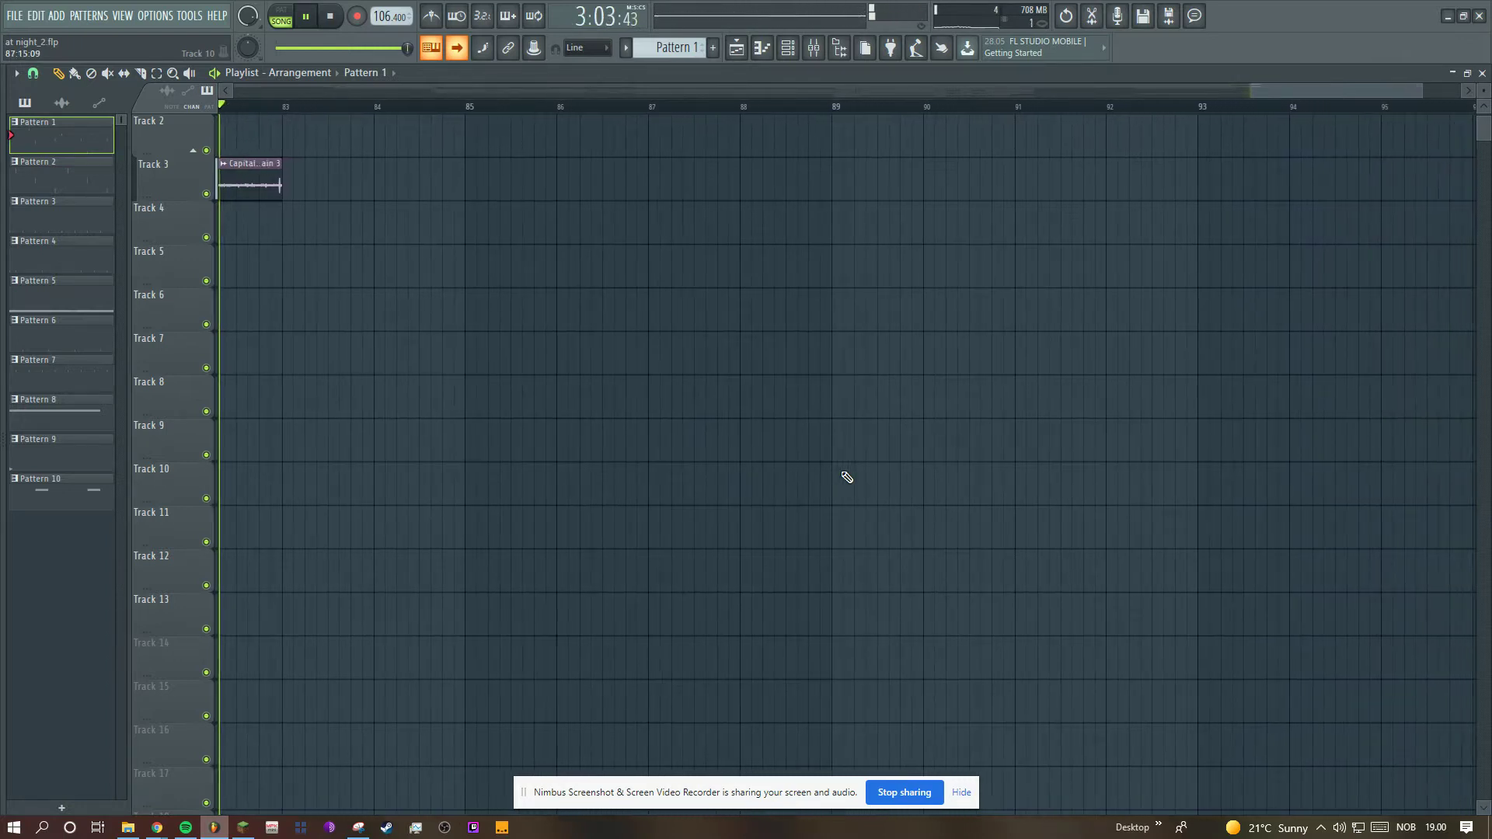
Step: Stop playback, place the Ghost Town Dj's - My Boo (lyrics) audio clip at the start of Track 14, and solo that track
key("space")
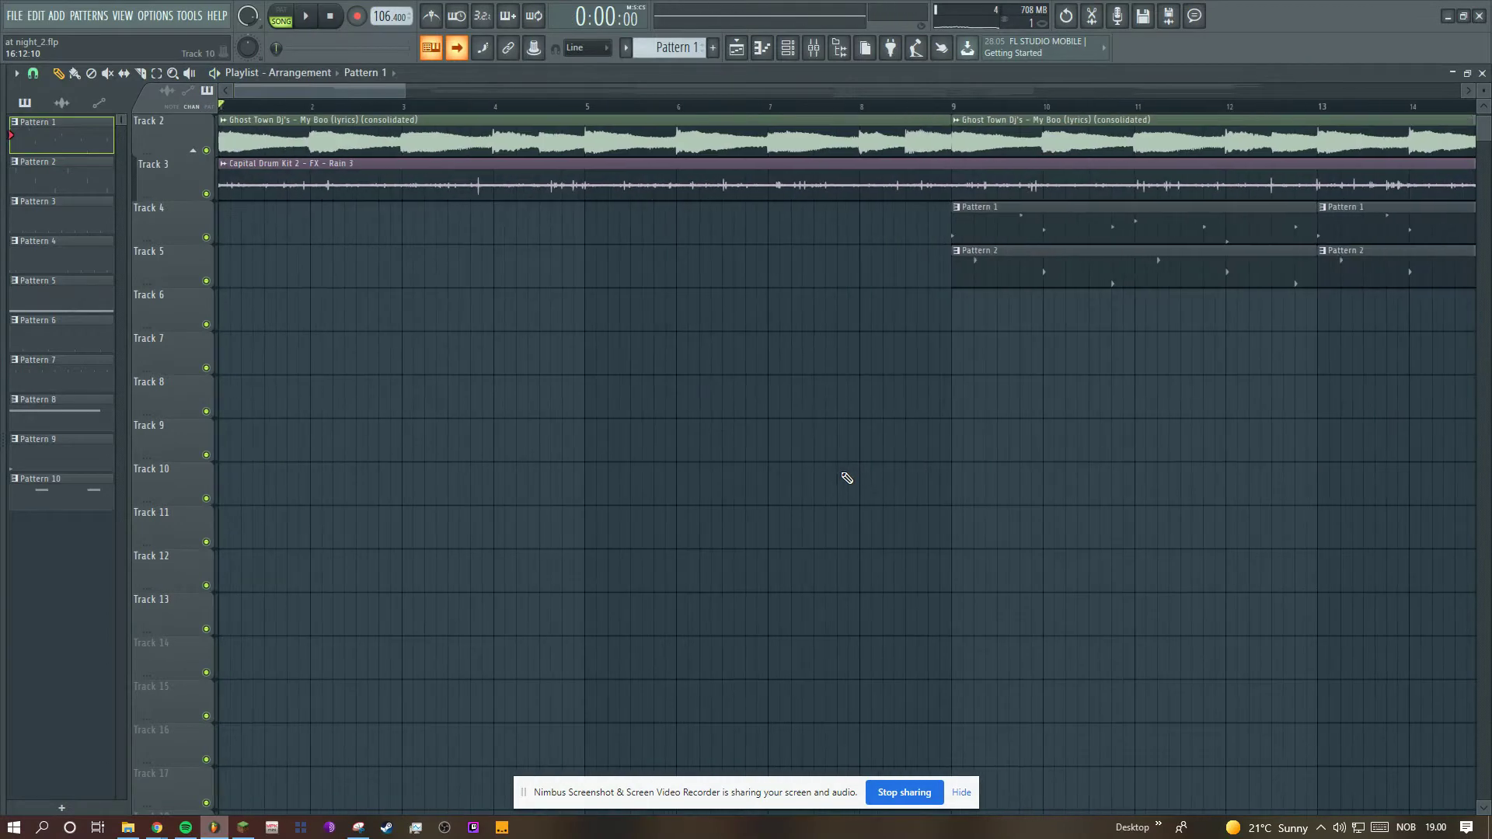
left_click(61, 102)
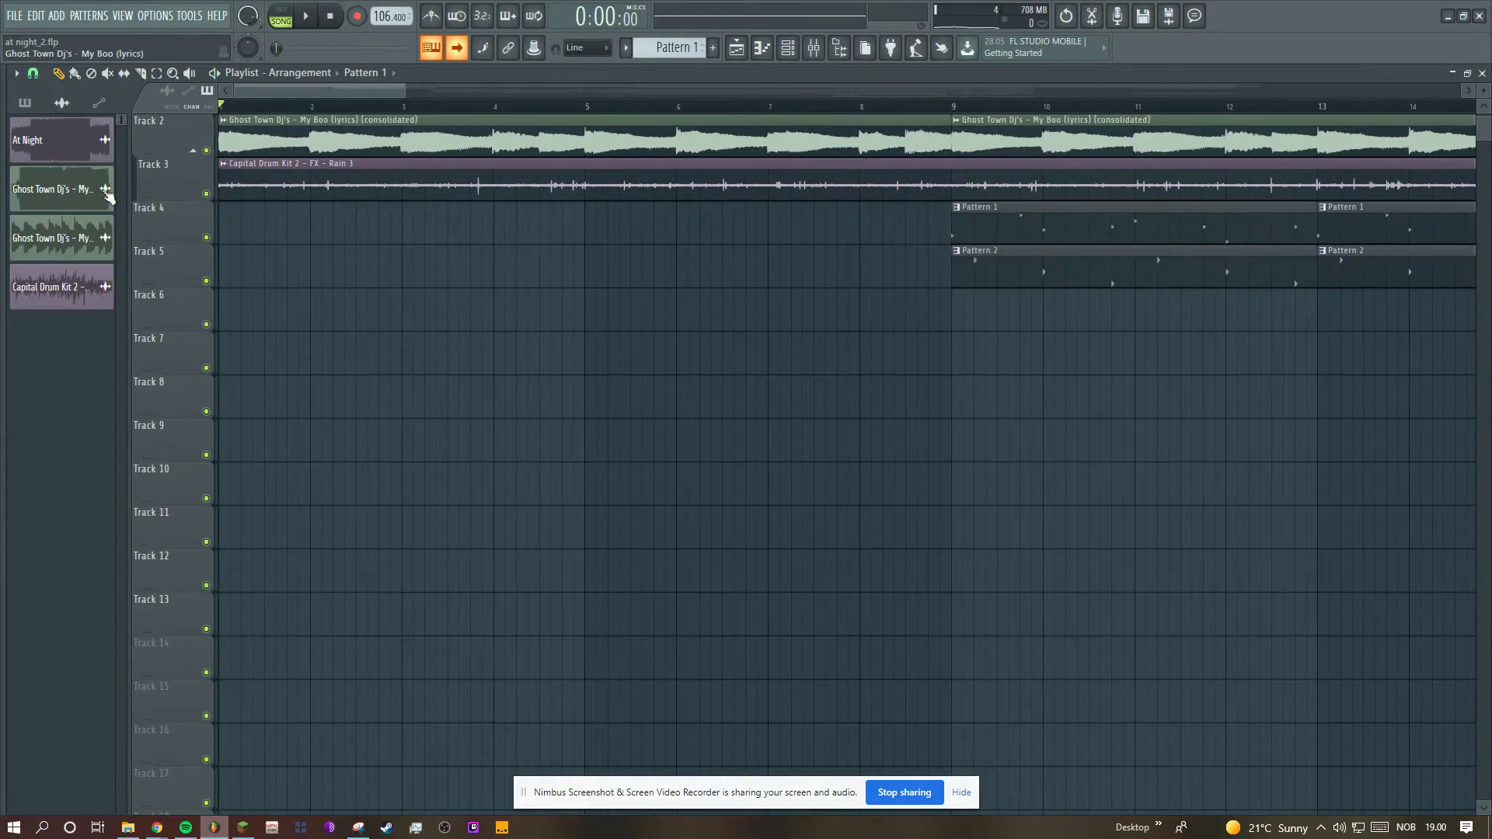
left_click_drag(87, 200, 173, 675)
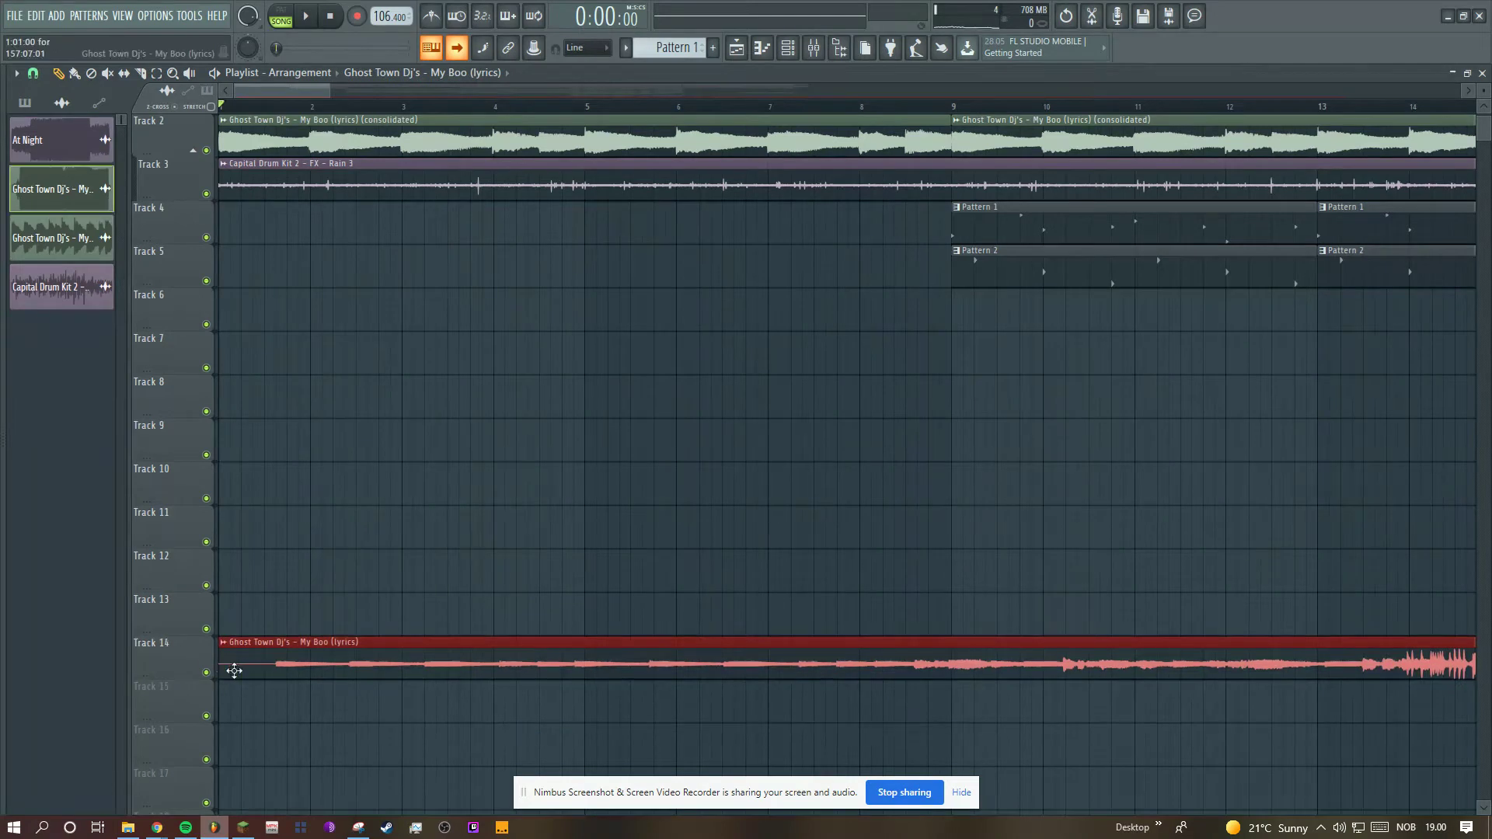
right_click(207, 673)
Step: Trim the silence off the beginning of the Track 14 clip and align its first sound with bar 1
left_click_drag(299, 107, 253, 107)
mouse_move(221, 675)
left_mouse_down()
mouse_move(276, 676)
mouse_move(230, 665)
left_mouse_up()
left_click_drag(273, 108, 185, 115)
scroll(185, 115, "up", 10)
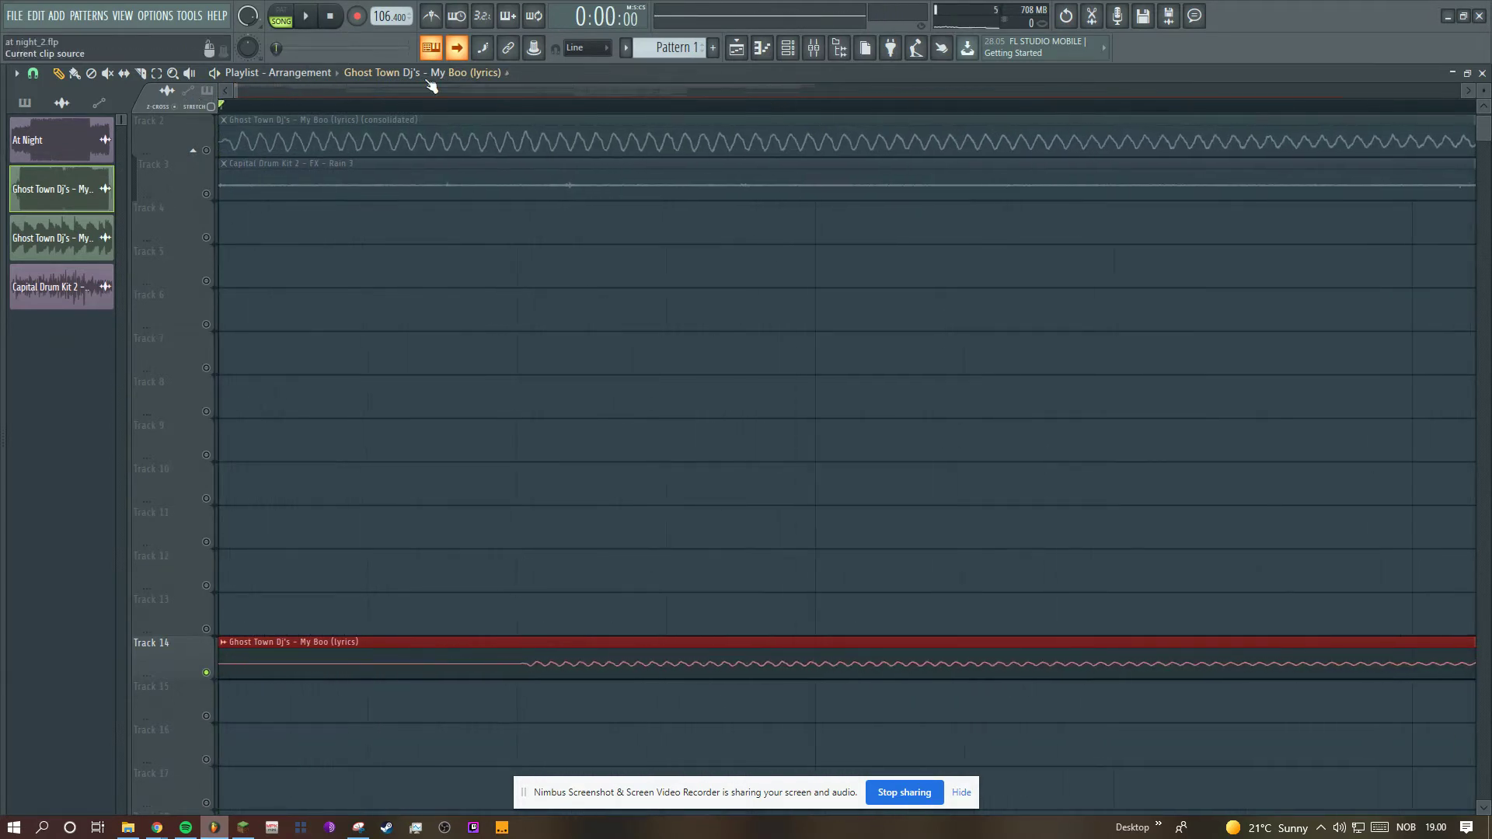
scroll(893, 307, "down", 2)
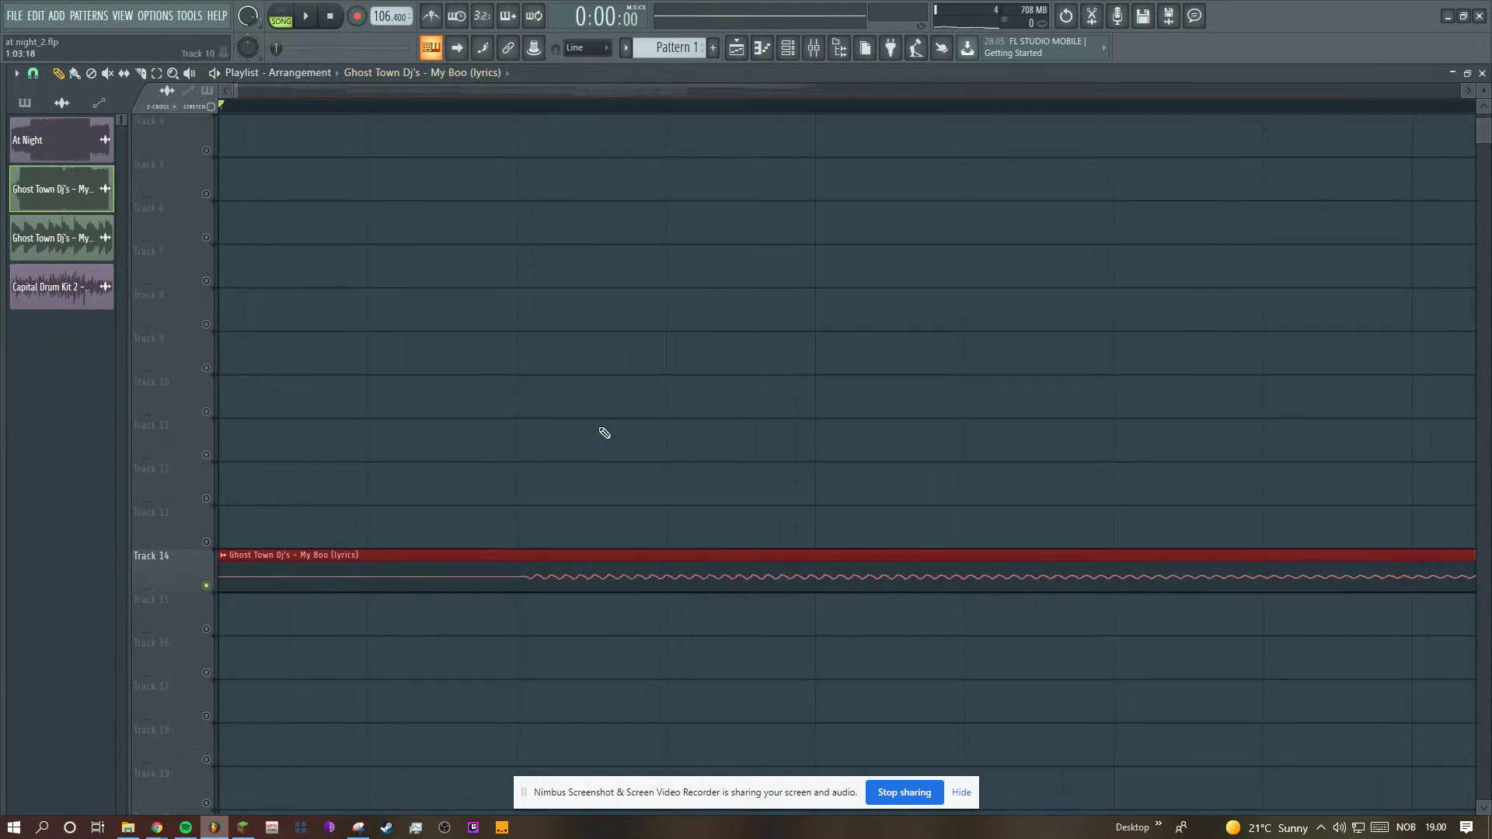
left_click_drag(219, 582, 189, 523)
mouse_move(331, 579)
left_mouse_down()
mouse_move(343, 477)
mouse_move(326, 579)
left_mouse_up()
Step: Play the trimmed sample and examine its waveform between bars 7 and 8 to locate the end of the loop
key("space")
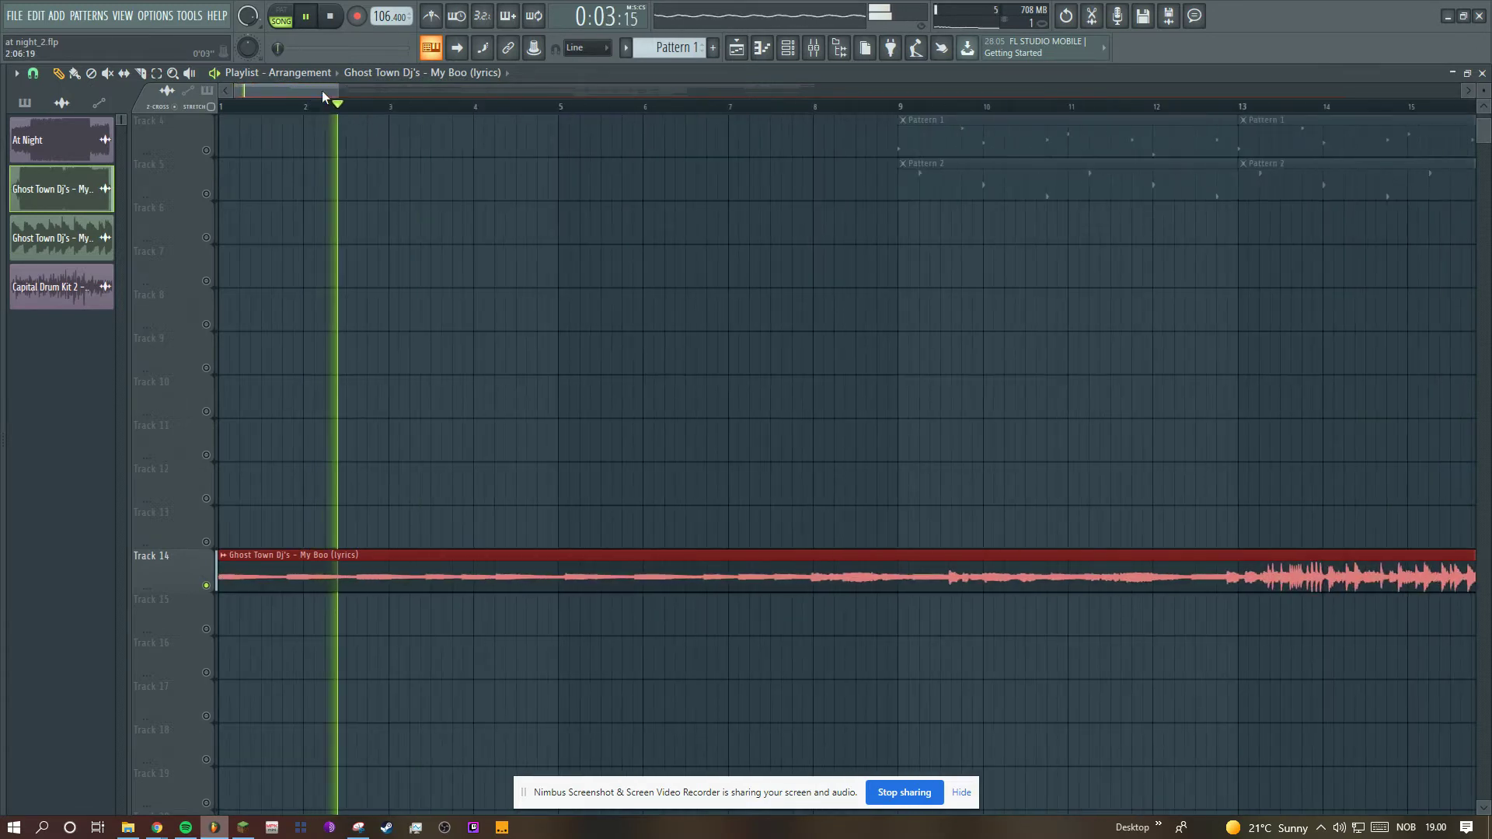
scroll(330, 93, "right", 1)
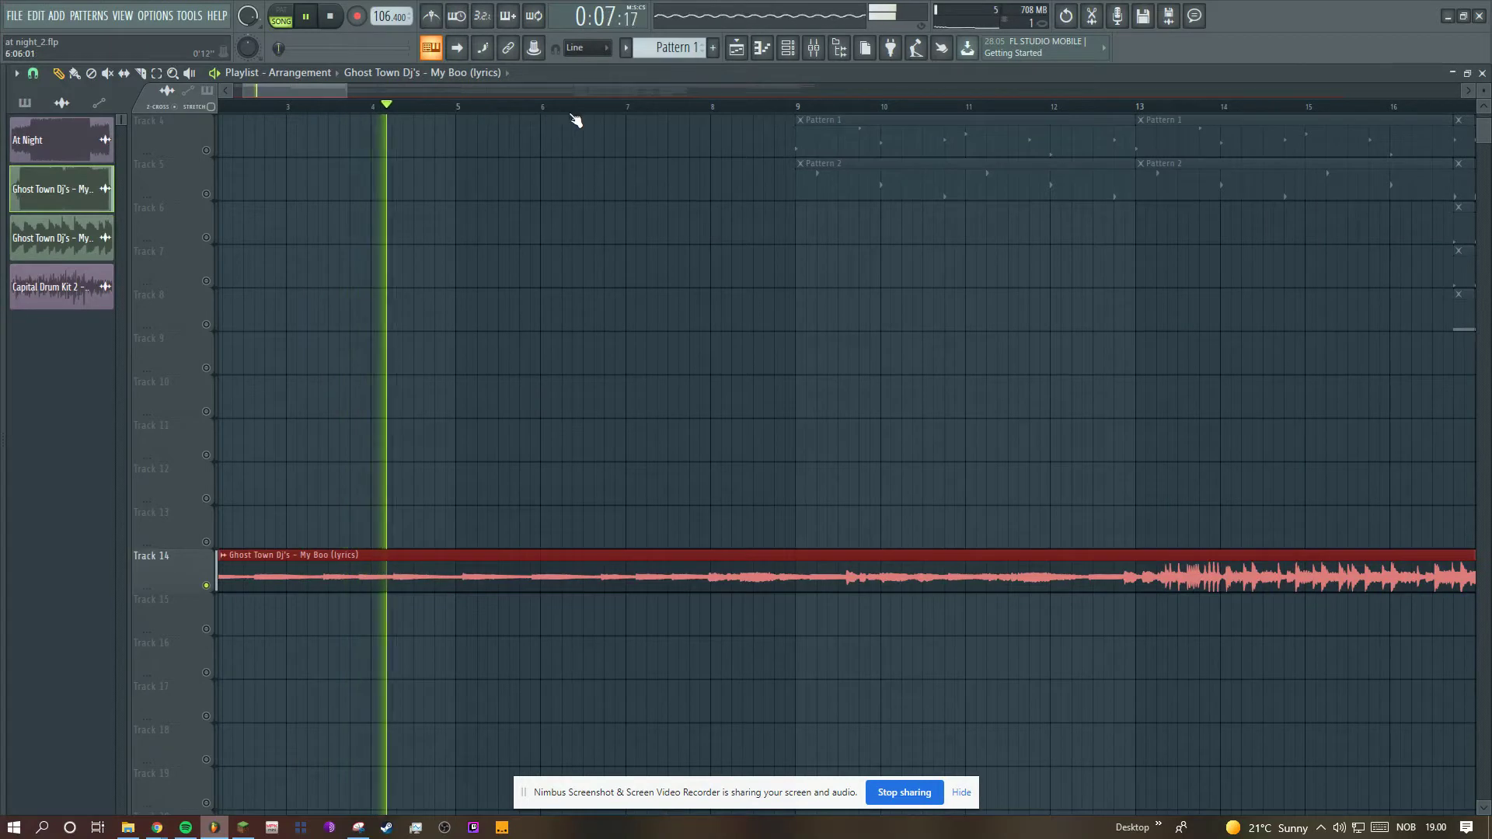
left_click(622, 109)
left_click_drag(324, 91, 290, 99)
key("space")
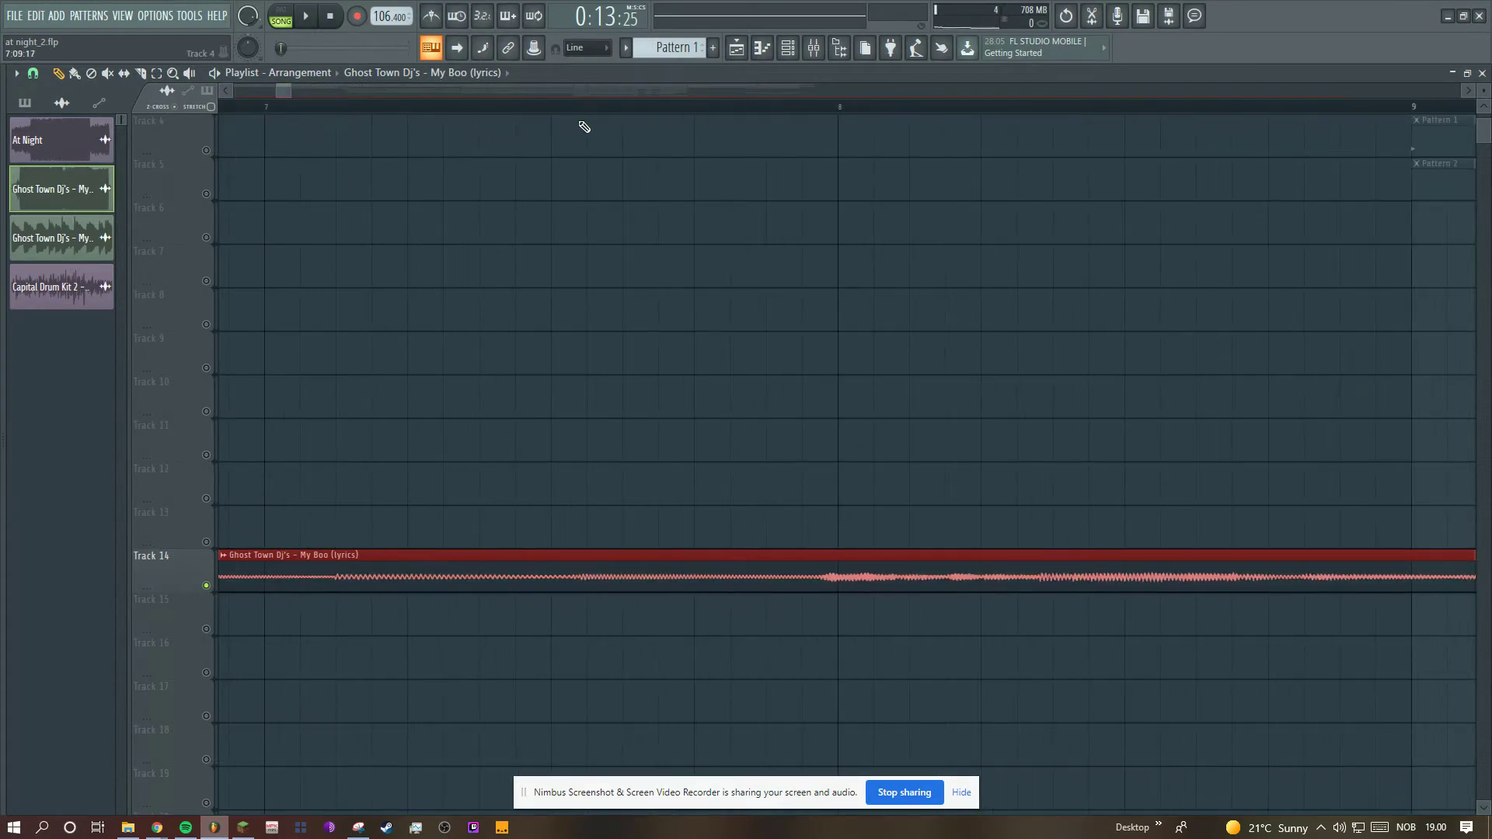
key("space")
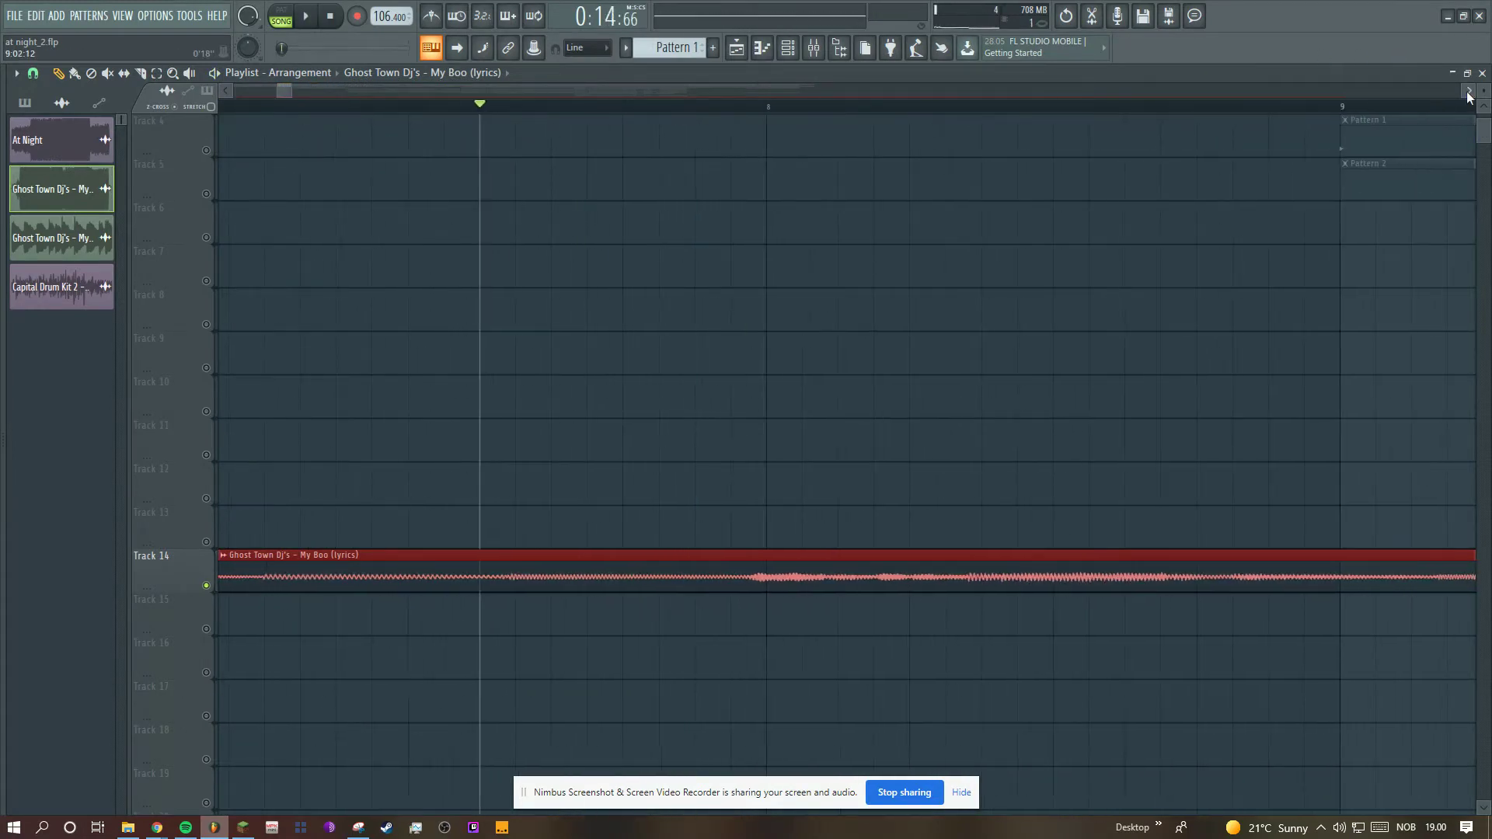
left_click_drag(296, 91, 262, 95)
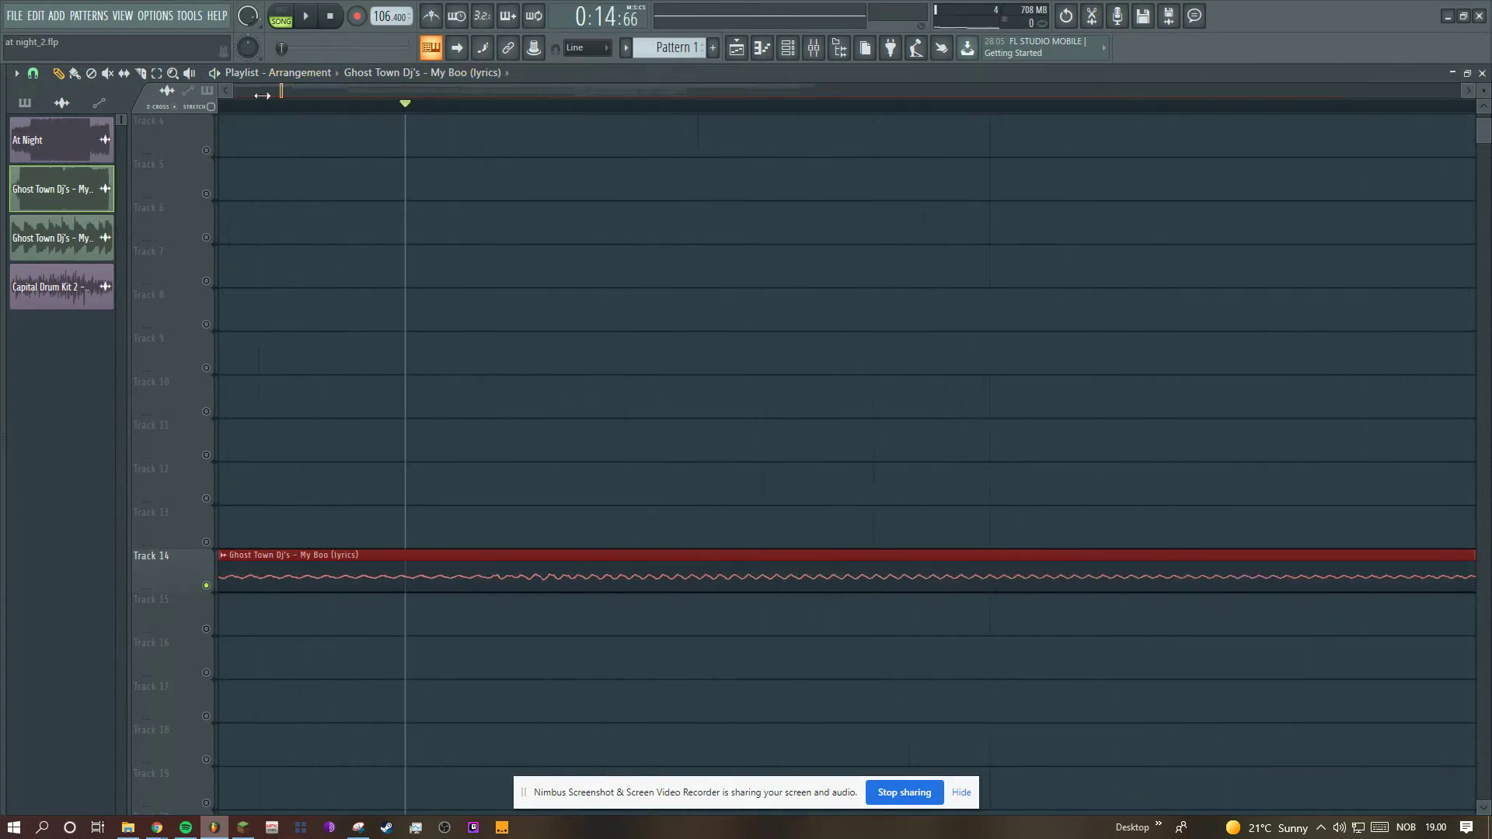
scroll(847, 571, "up", 6, "alt")
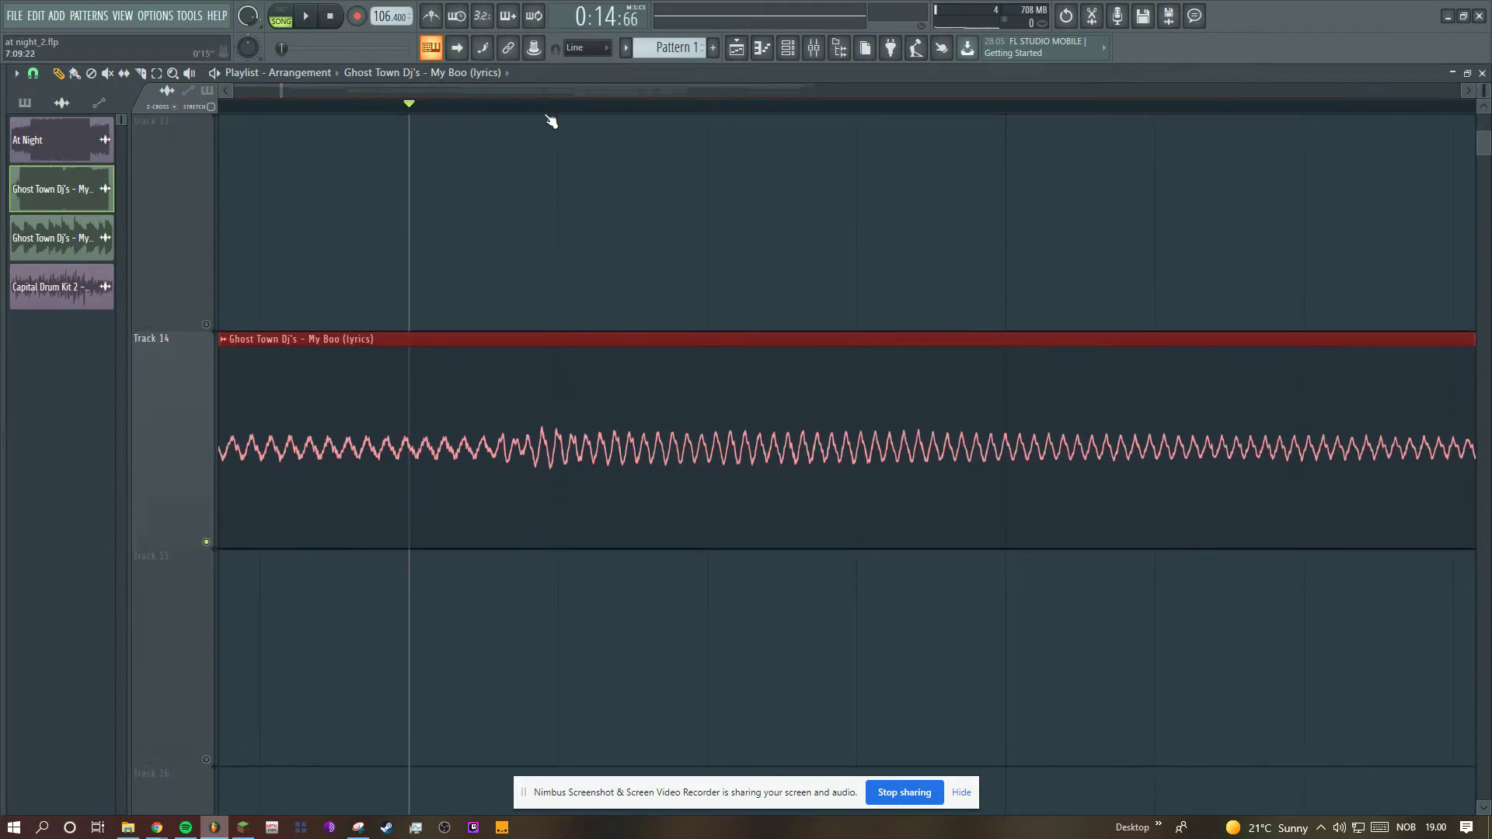
Step: Slice the Track 14 clip at the loop's end, delete everything after the cut, and play back the remaining ending
key("e")
left_click(501, 342)
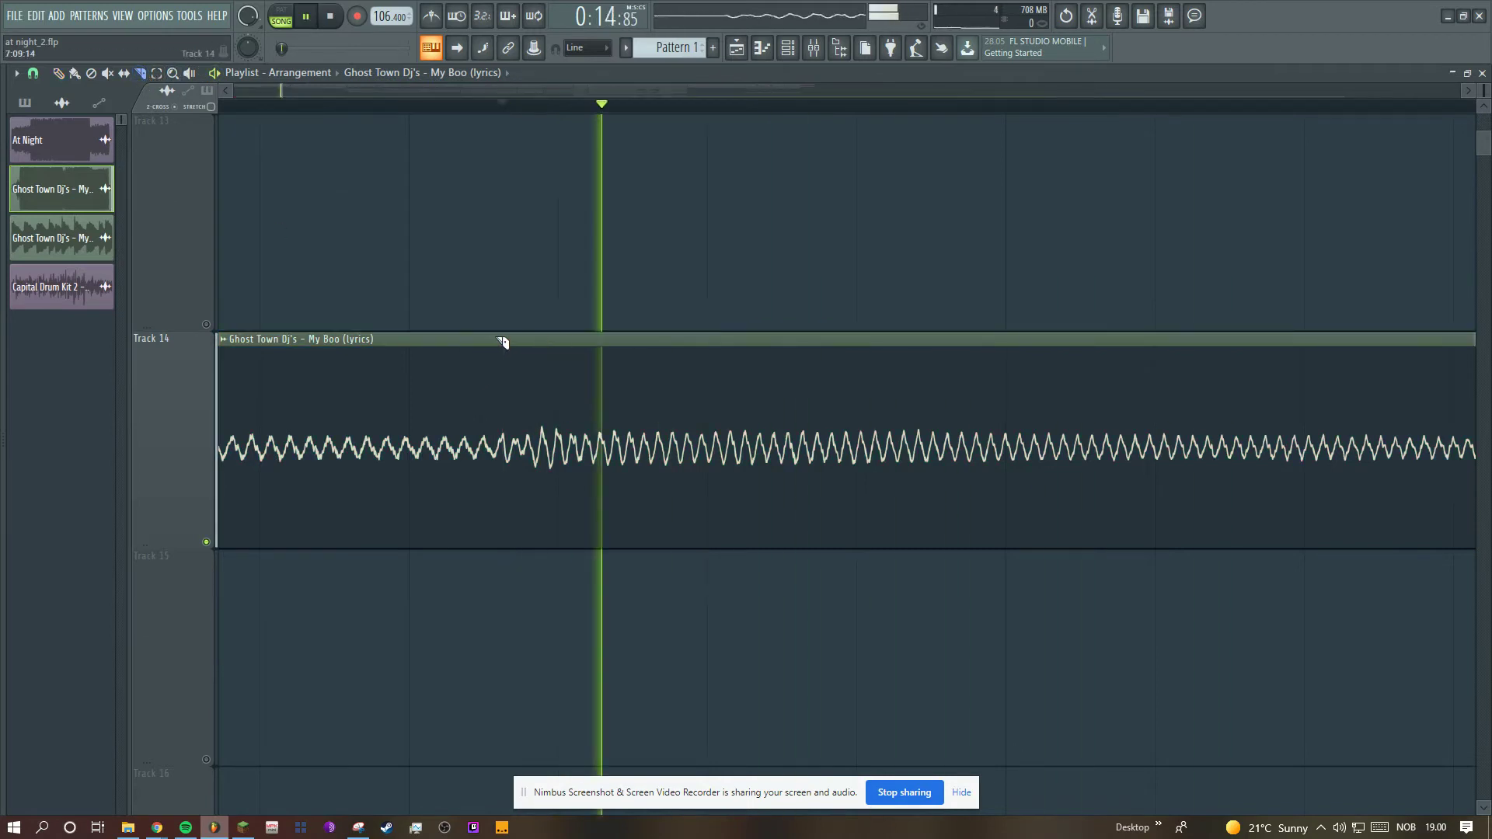
left_click(57, 76)
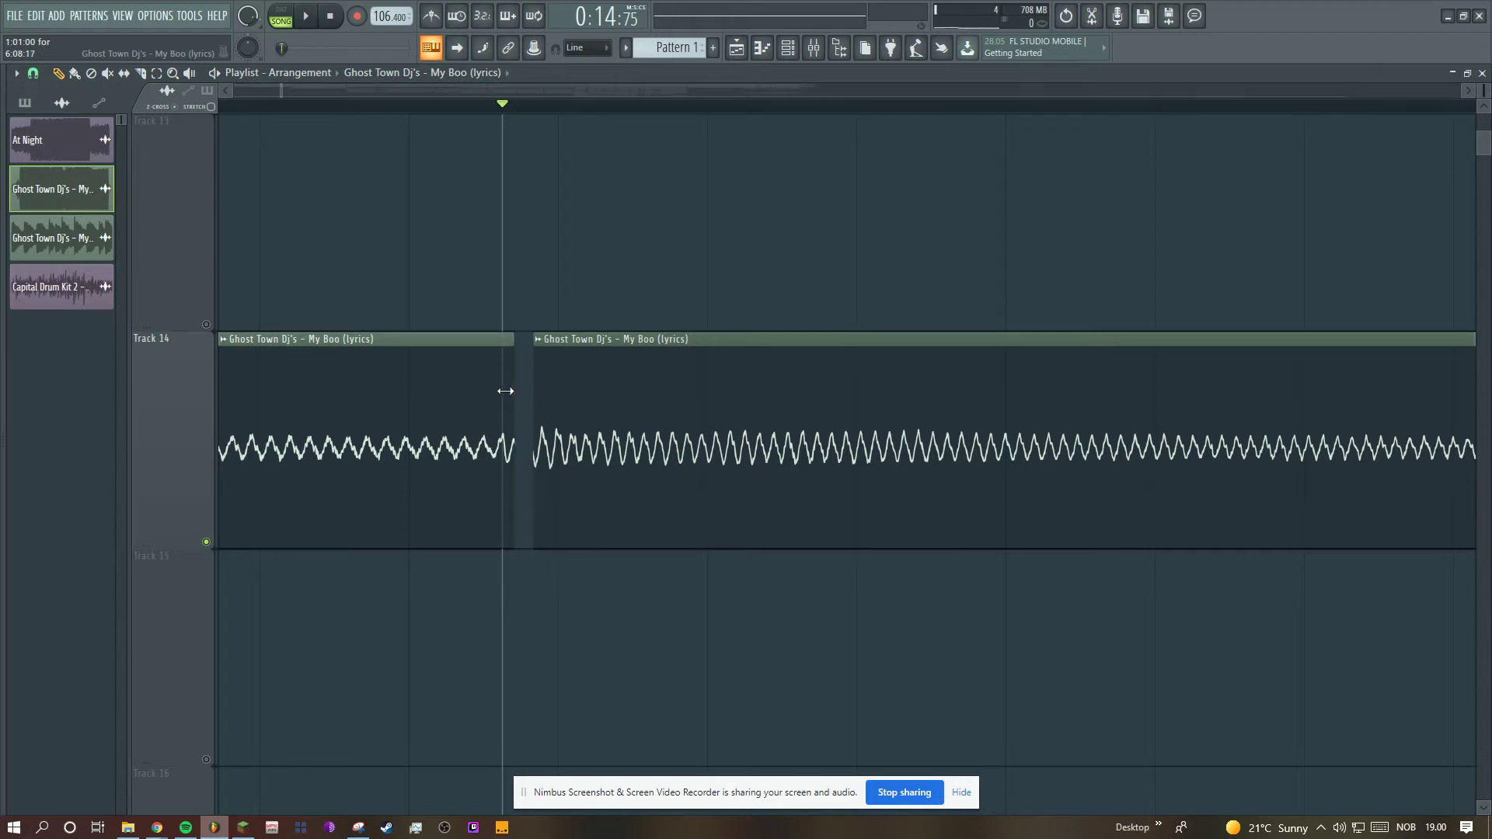
right_click(620, 424)
left_click_drag(320, 91, 399, 108)
left_click(555, 121)
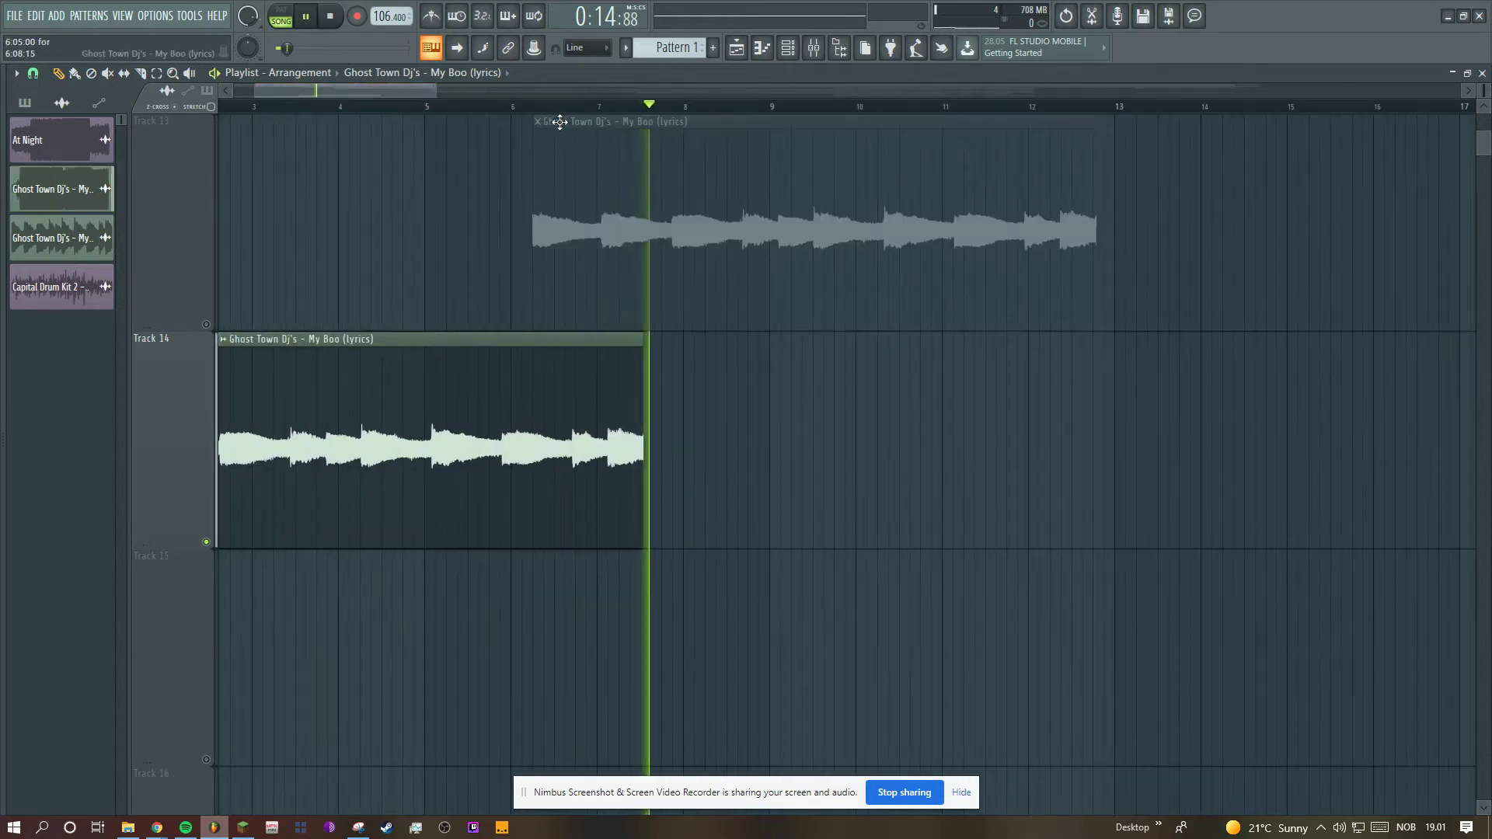
right_click(583, 184)
left_click(548, 106)
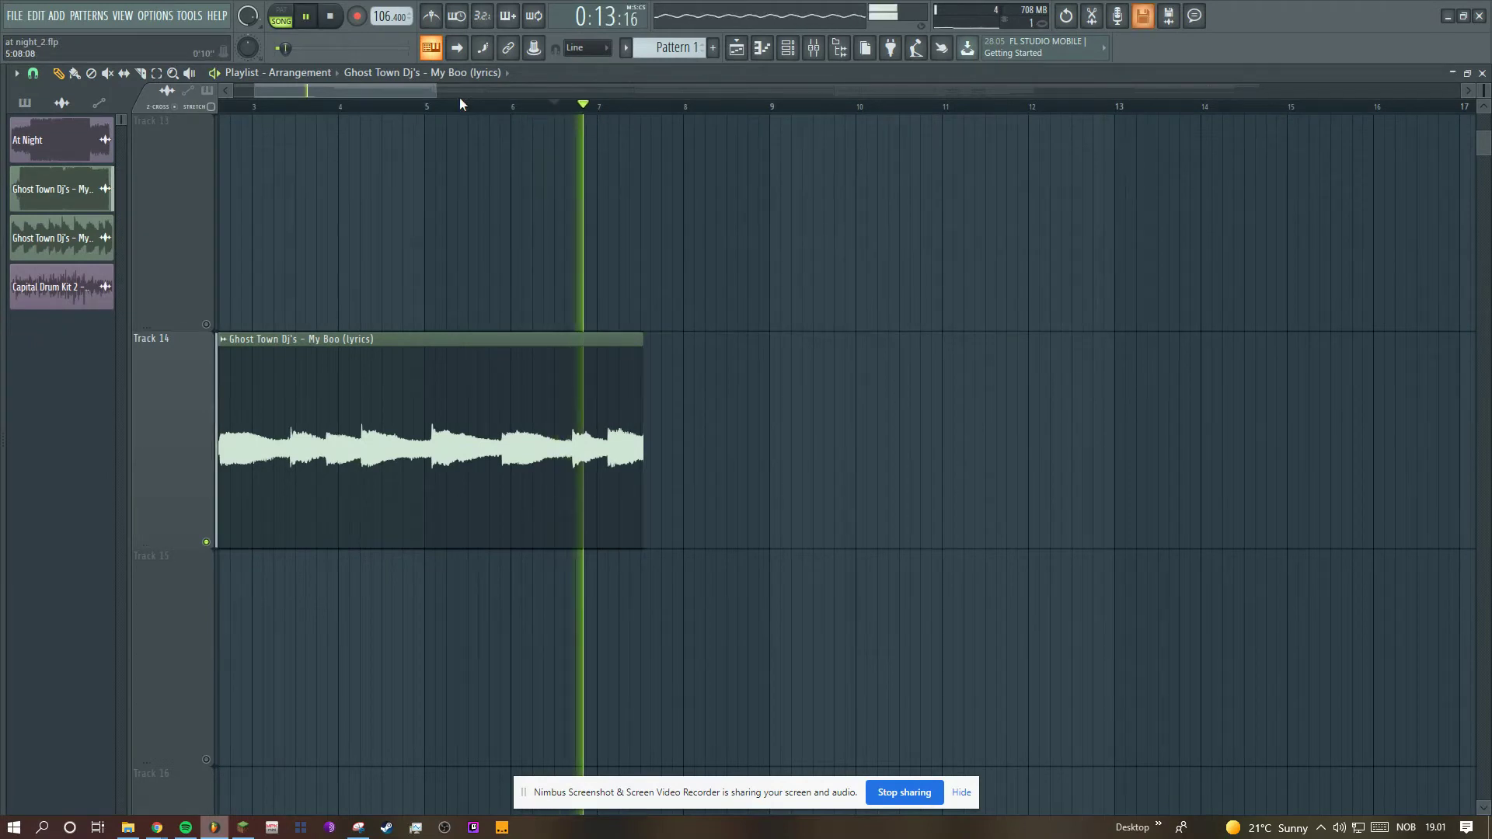
Step: Consolidate the trimmed Track 14 clip into a new audio clip and delete the muted original on Track 15
scroll(344, 99, "left", 3)
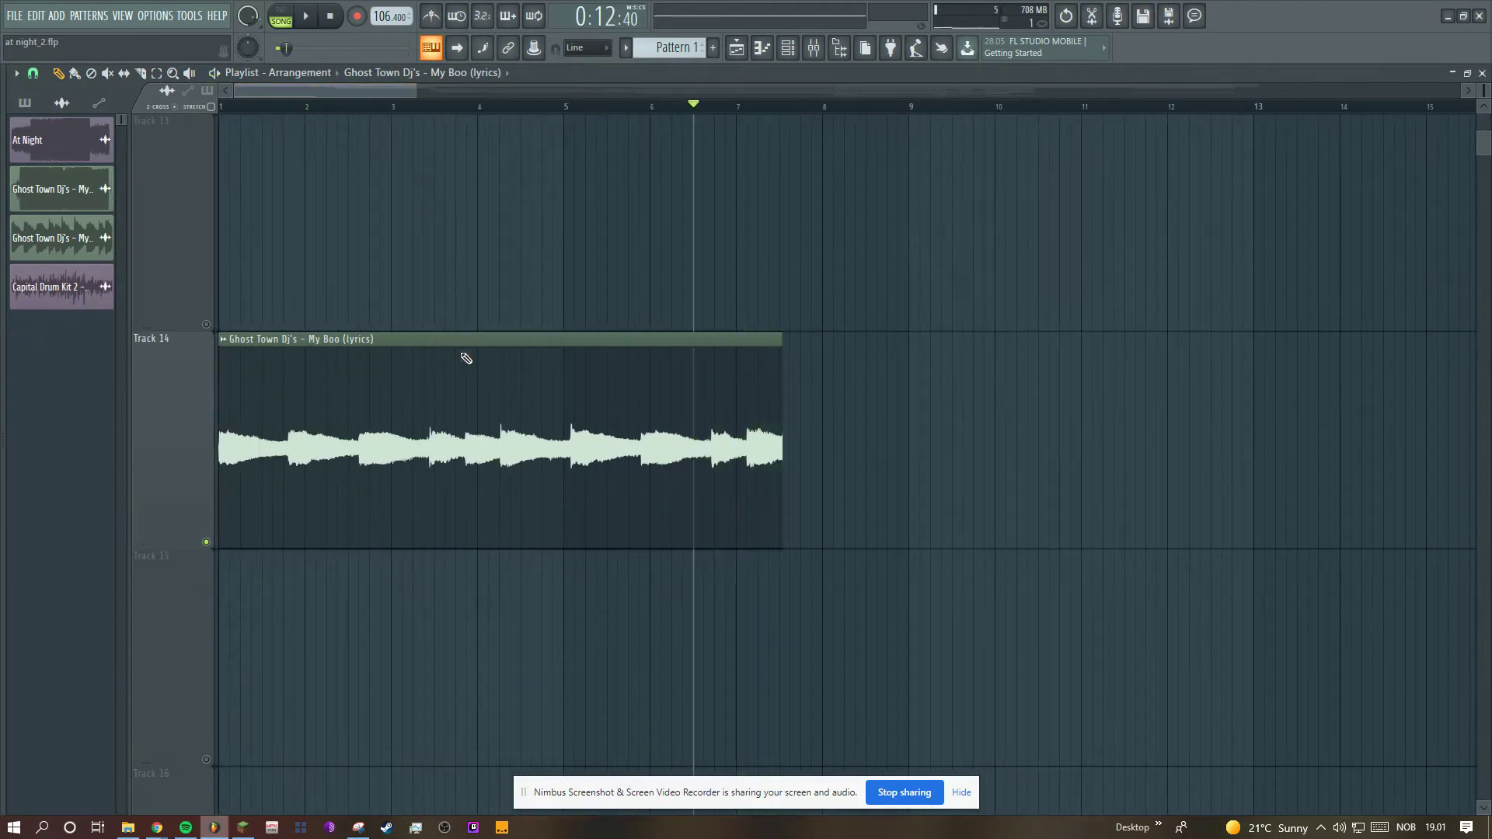
key("ctrl+a")
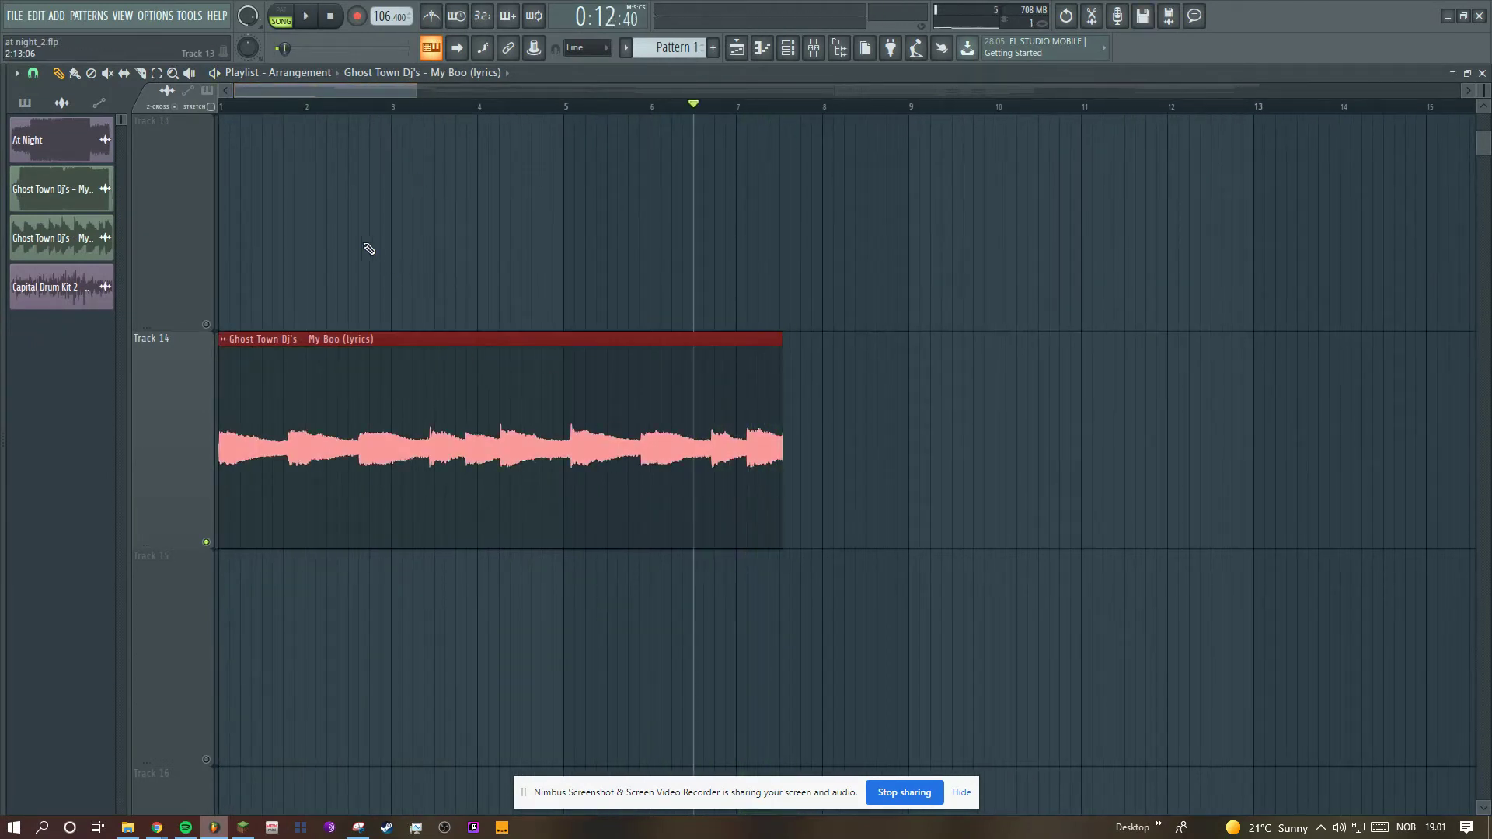
left_click(16, 73)
mouse_move(288, 127)
left_click(381, 128)
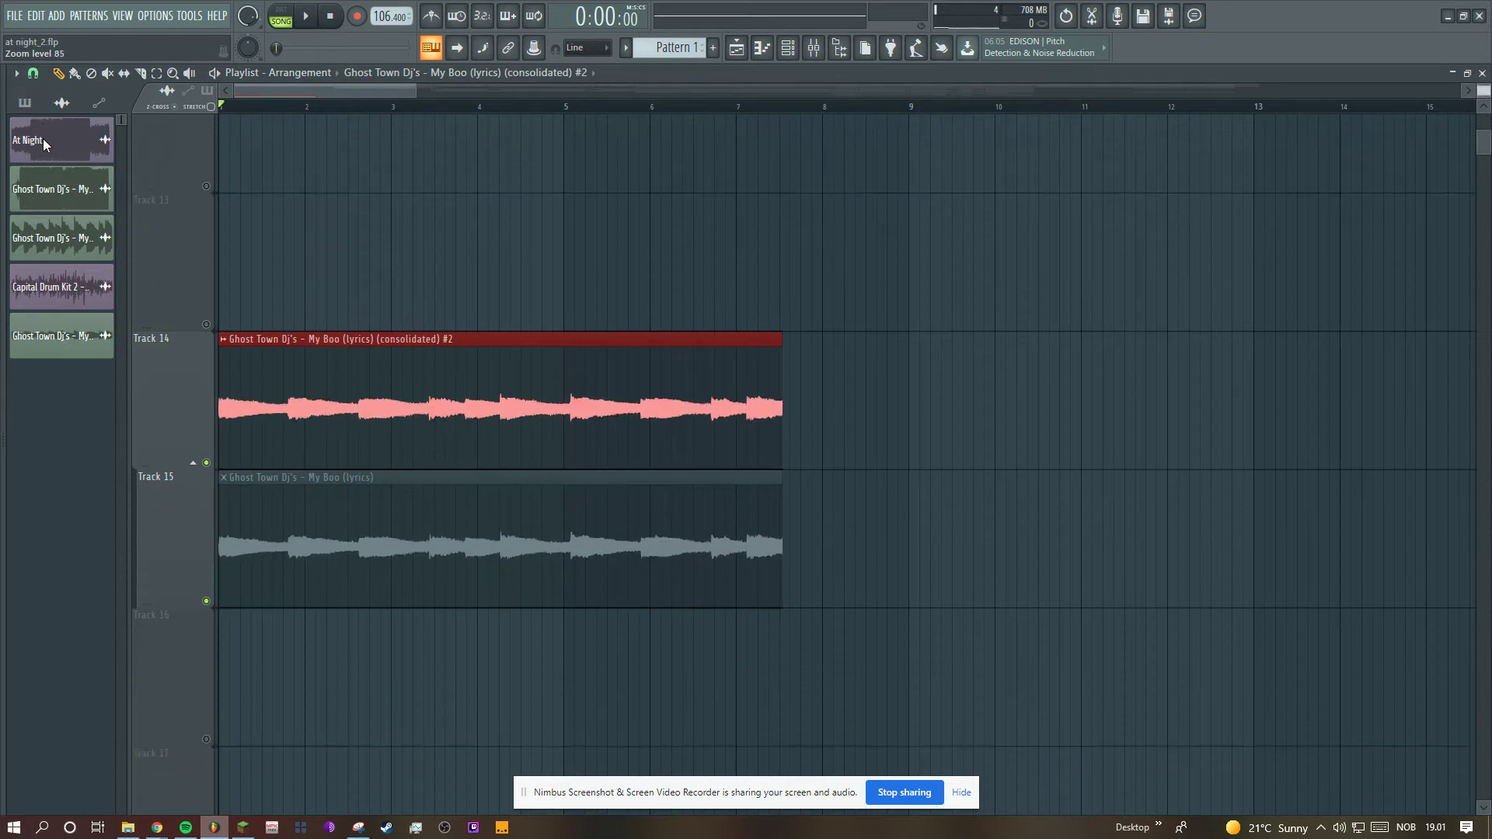
right_click(709, 513)
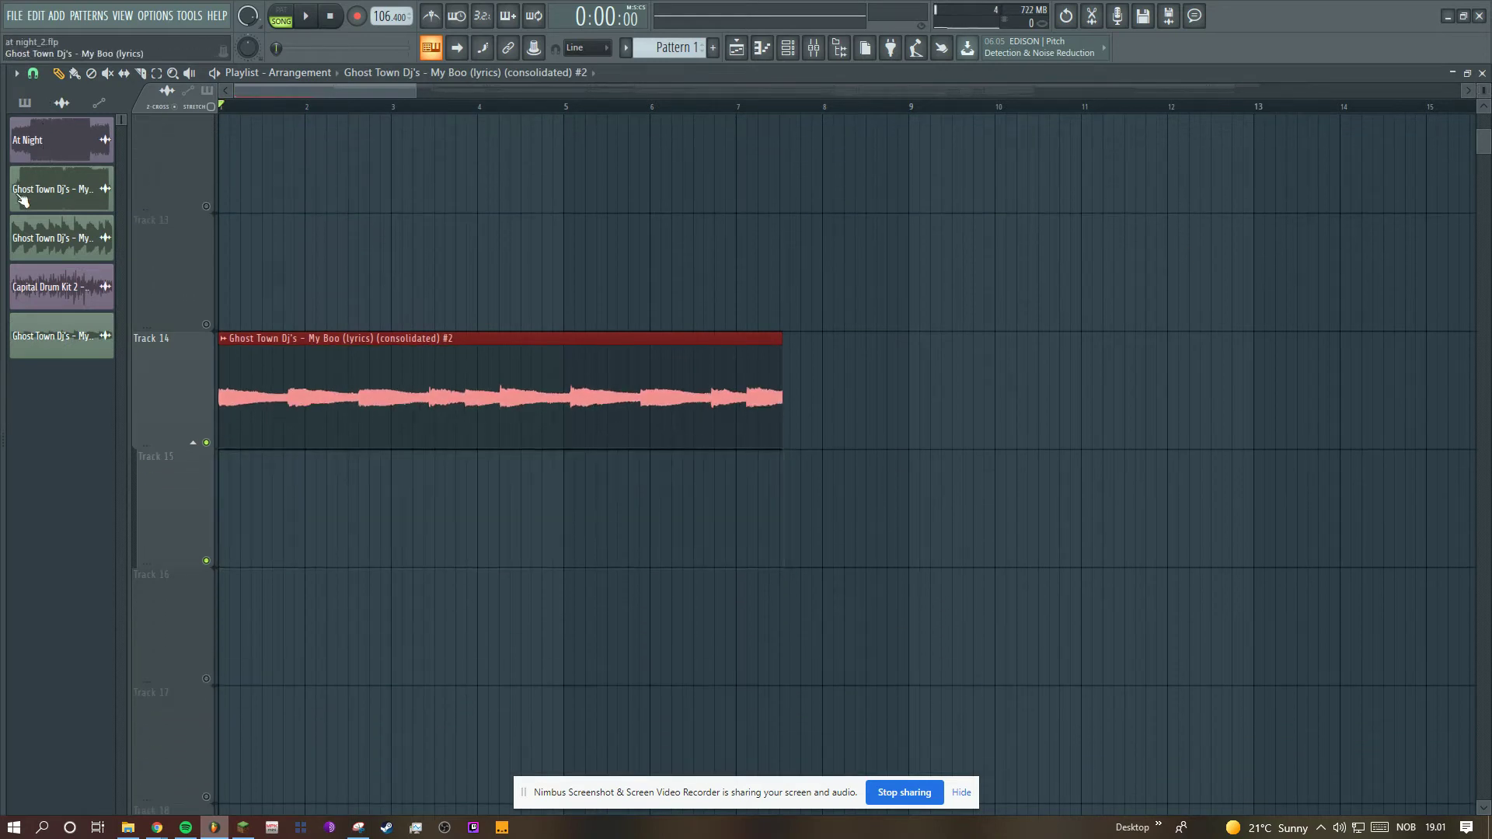
Step: Set the new consolidated clip's time-stretching mode to Stretch, extend it to 8 bars, and turn on Normalize
double_click(70, 257)
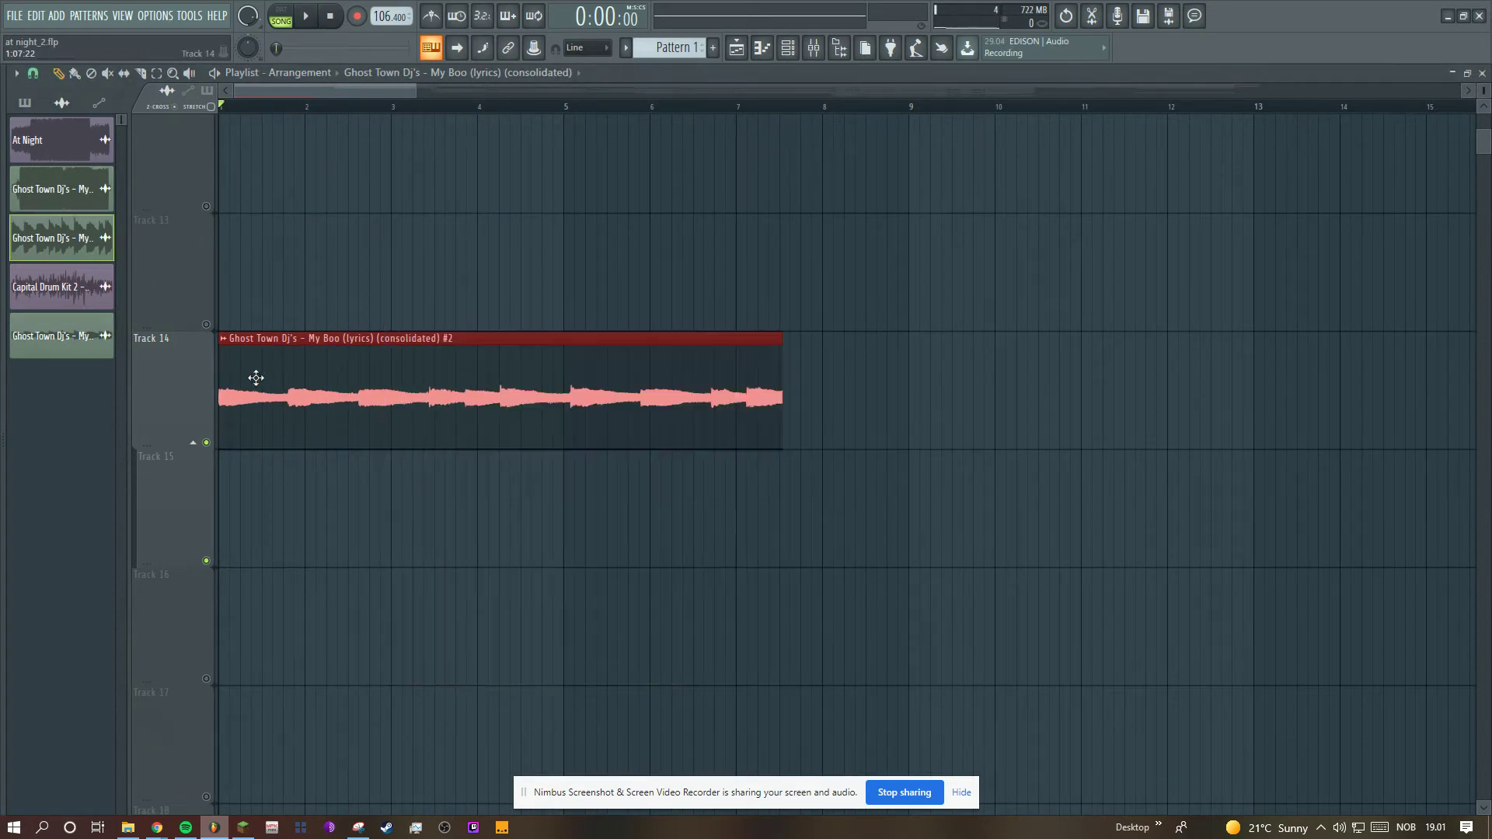
double_click(253, 376)
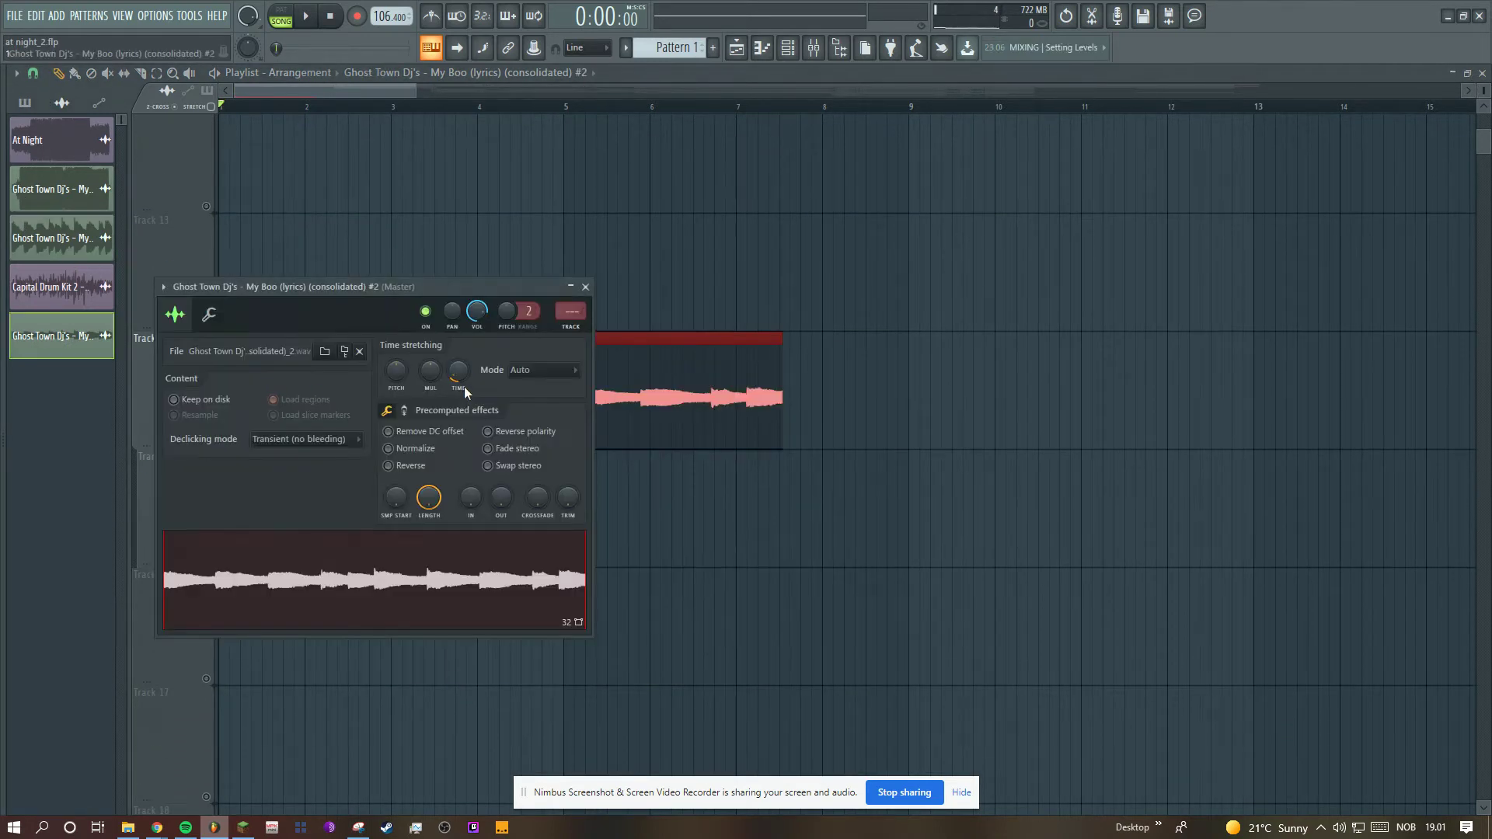
left_click(519, 373)
left_click(532, 414)
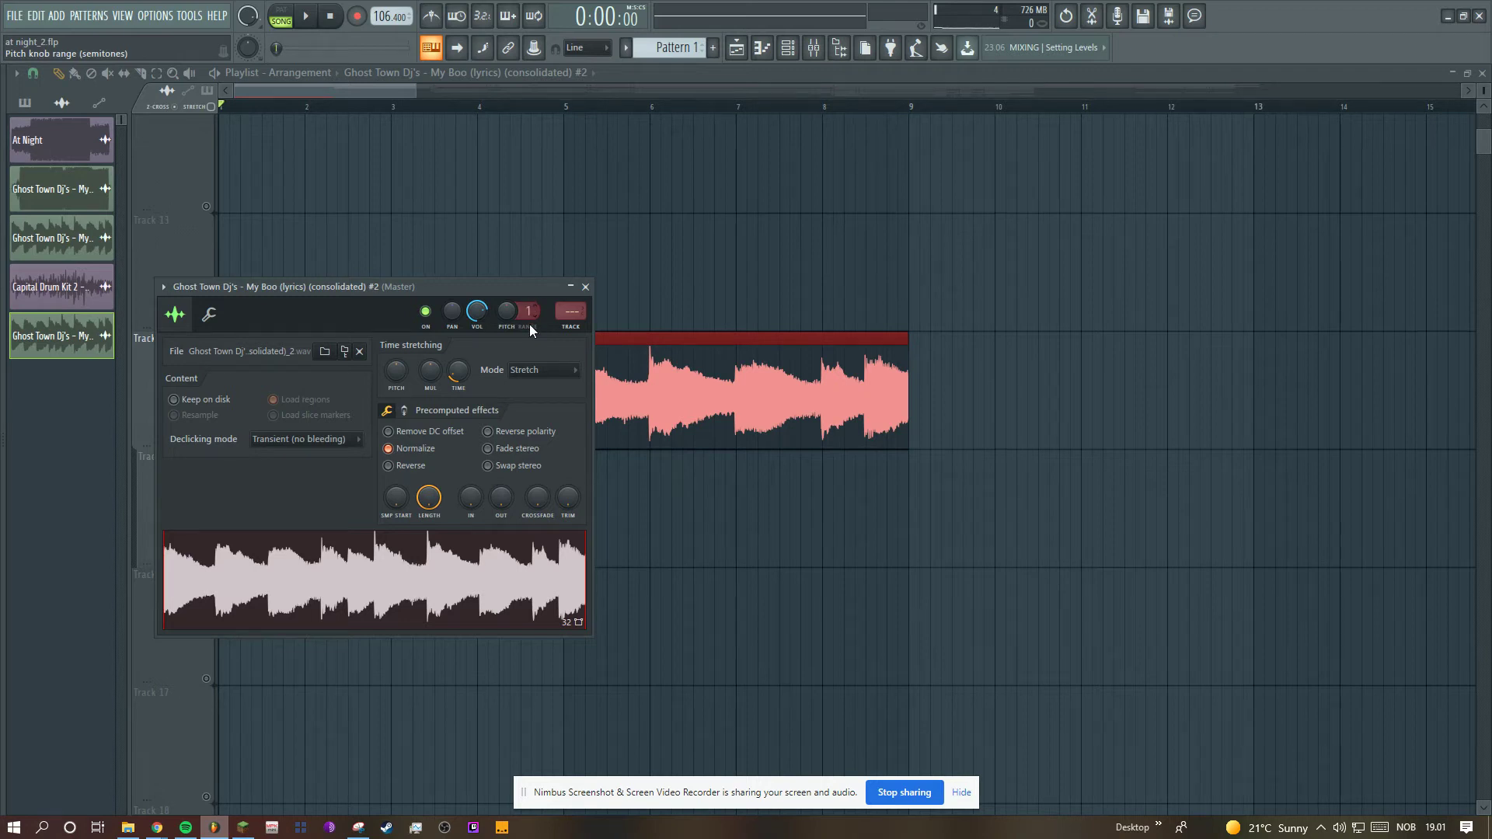
key("Escape")
Step: Lower the consolidated clip's pitch by 600 cents with a pitch range of 6, and route it to mixer track 1
scroll(436, 230, "up", 2)
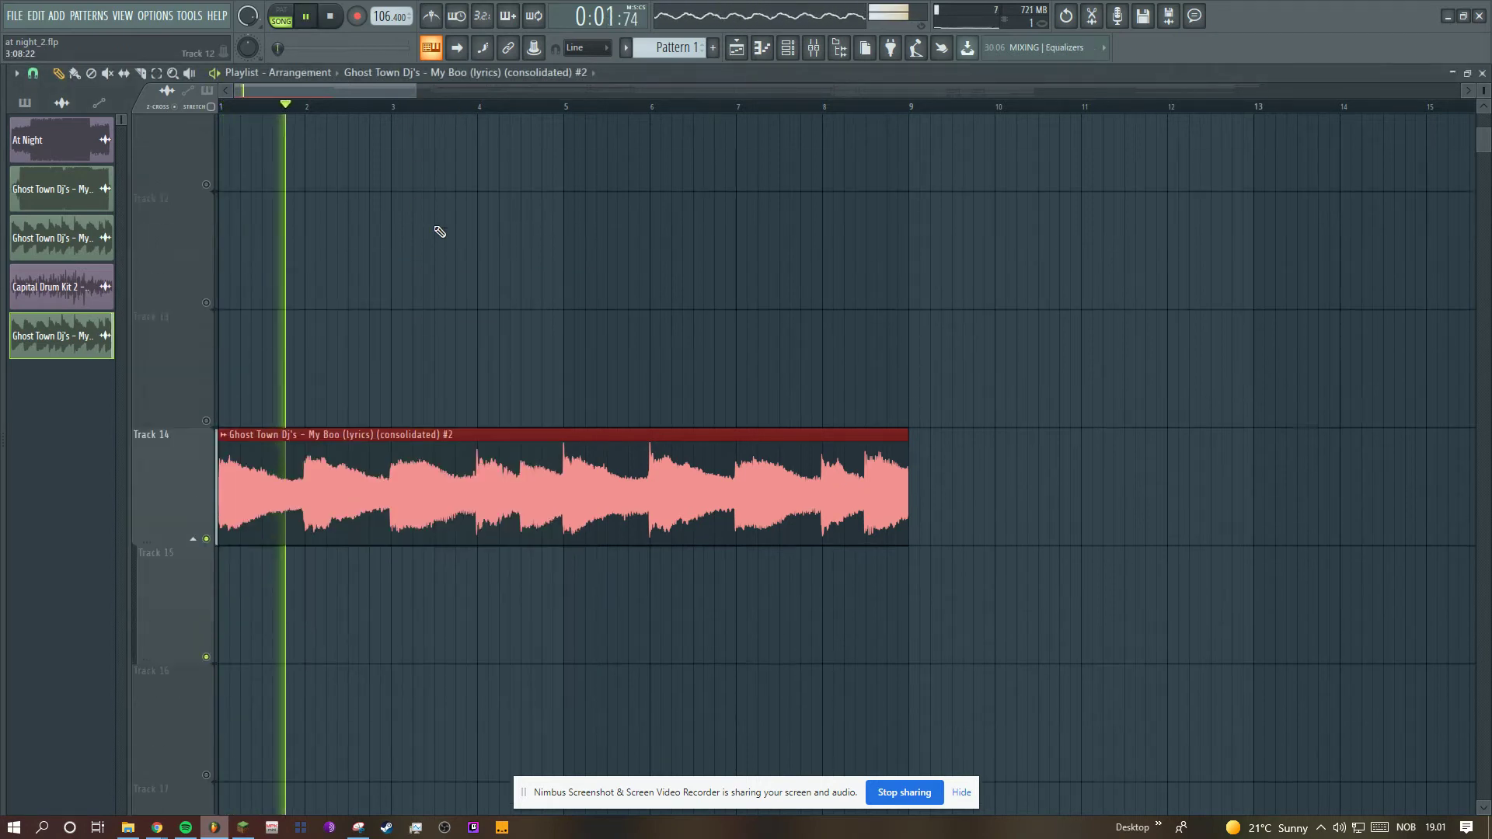
scroll(436, 244, "down", 2)
double_click(533, 408)
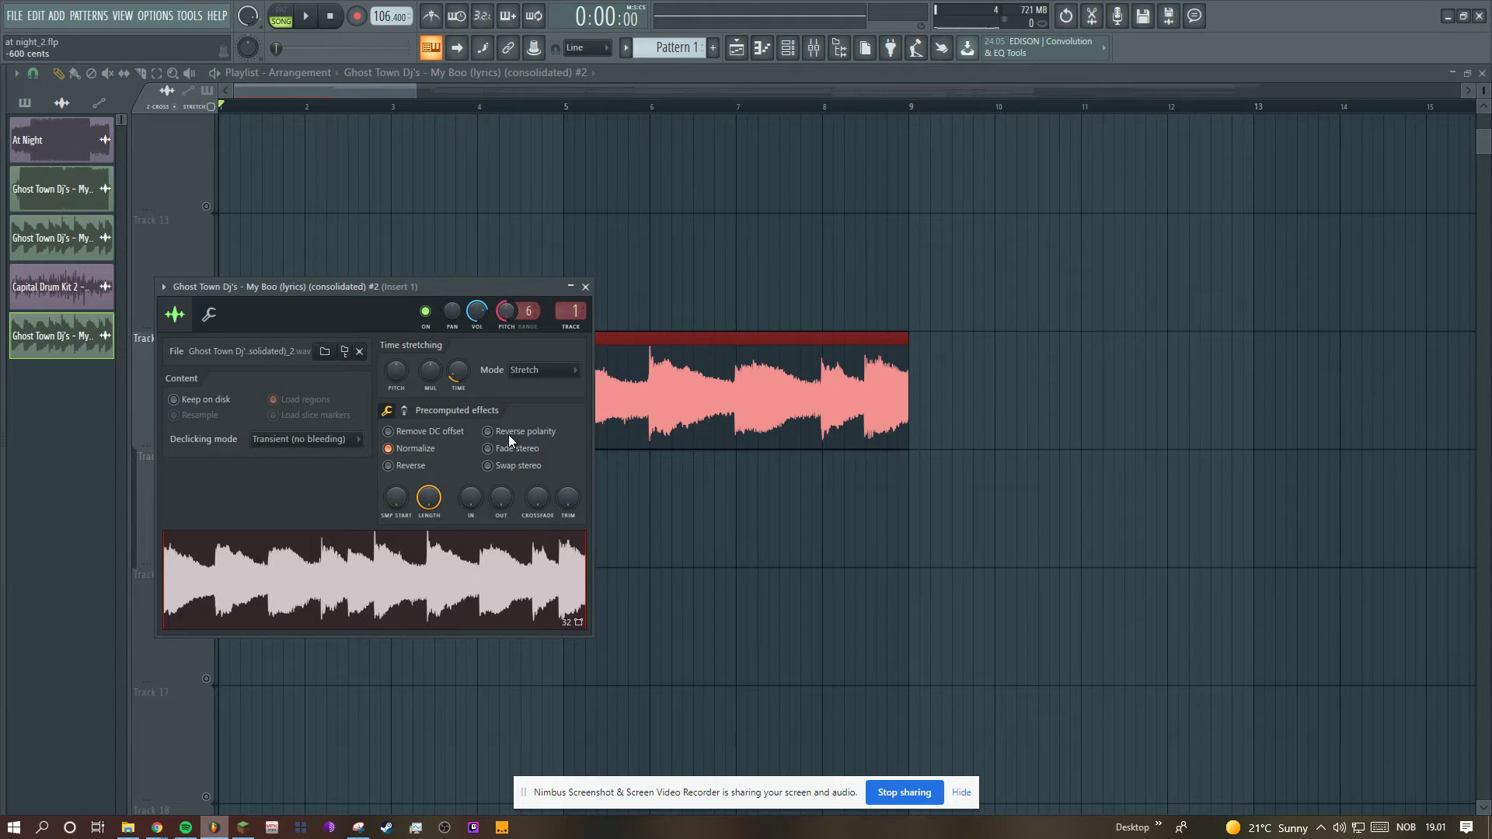
key("Escape")
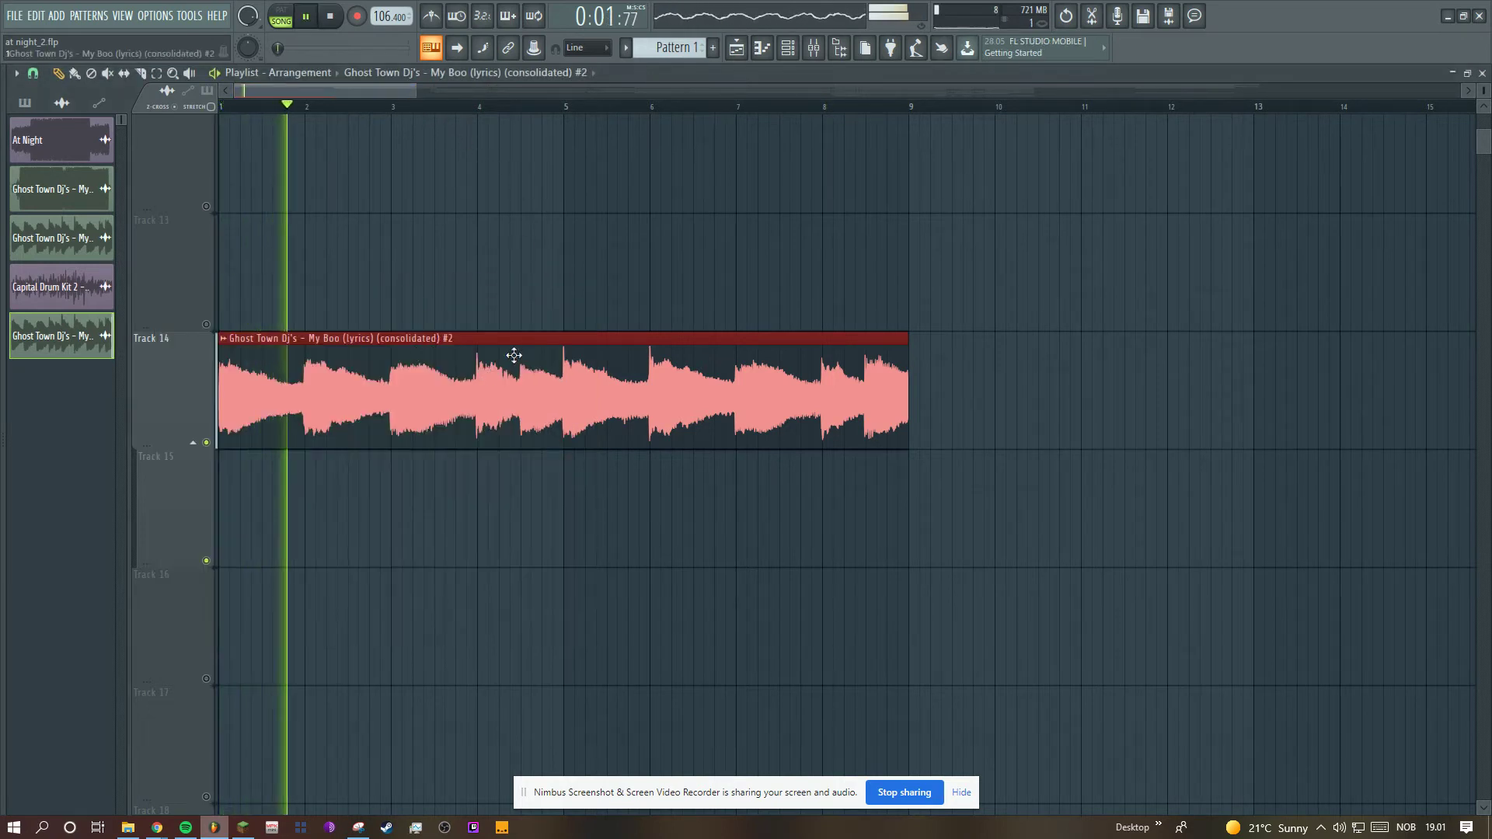
Step: Play the pitched loop while checking Insert 1 and the Master track in the mixer, and return to the playlist
scroll(434, 87, "up", 3)
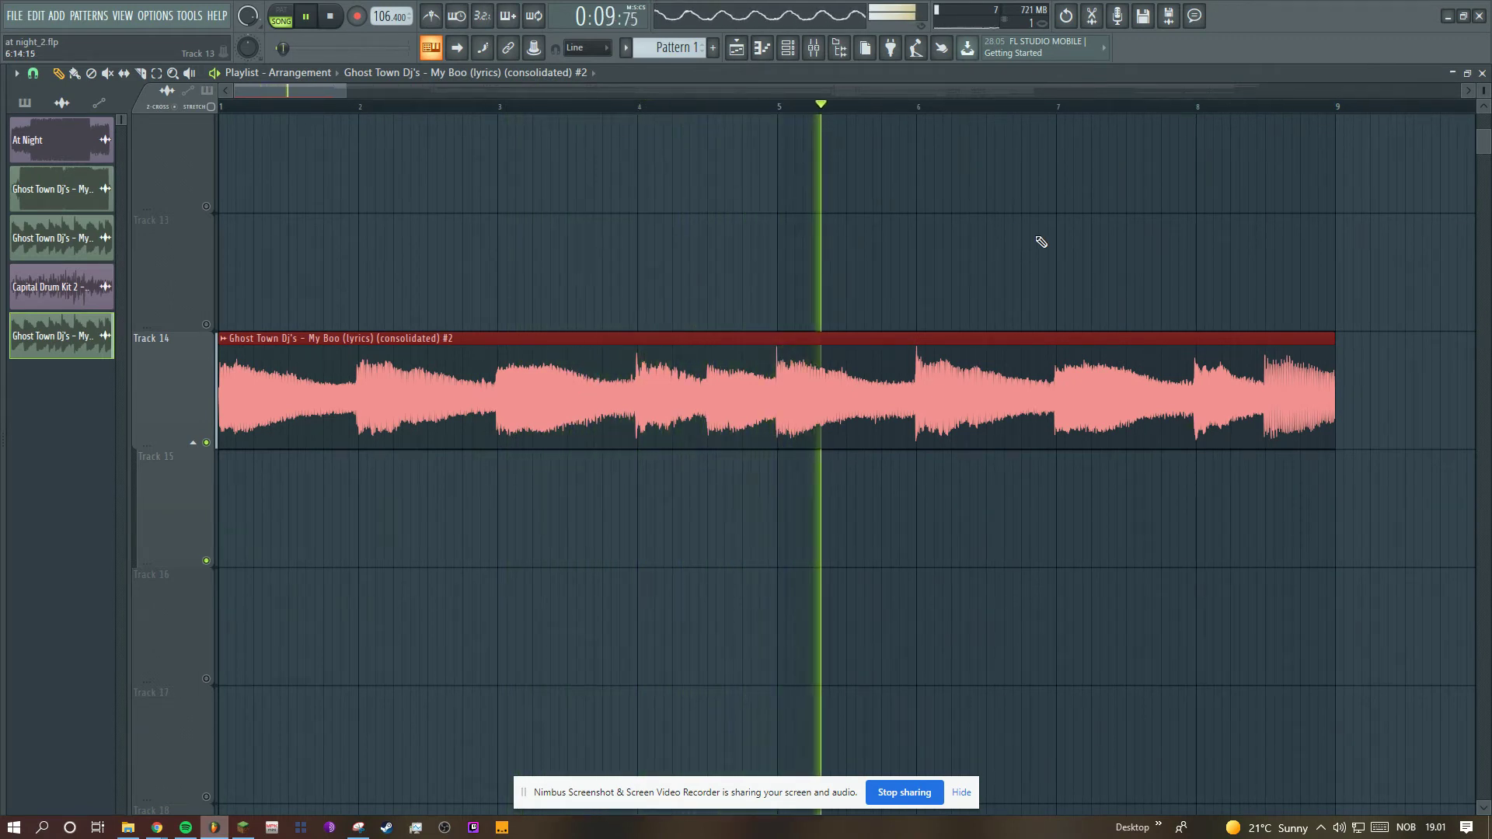
key("F9")
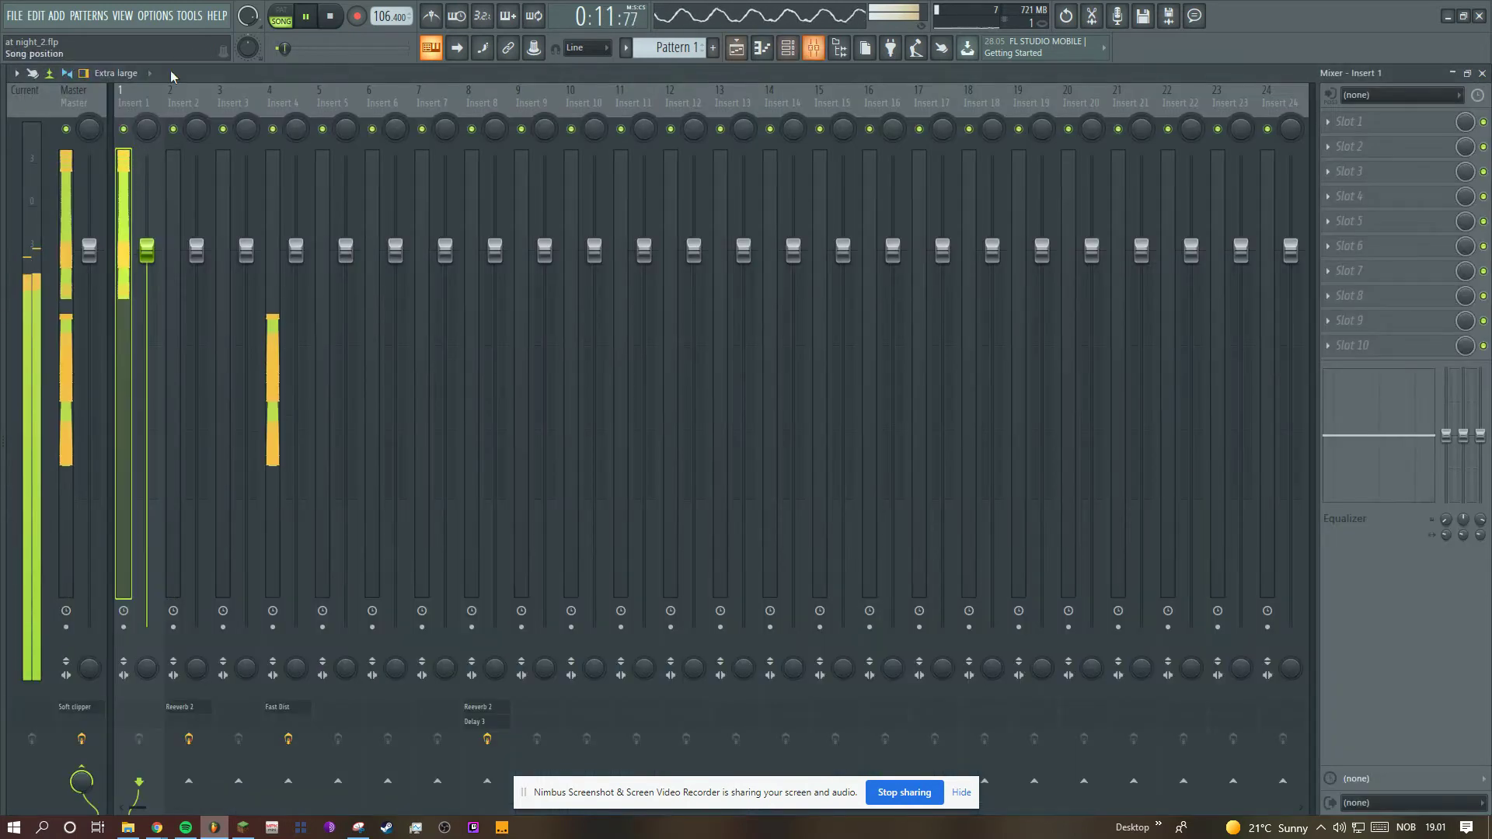
left_click(87, 108)
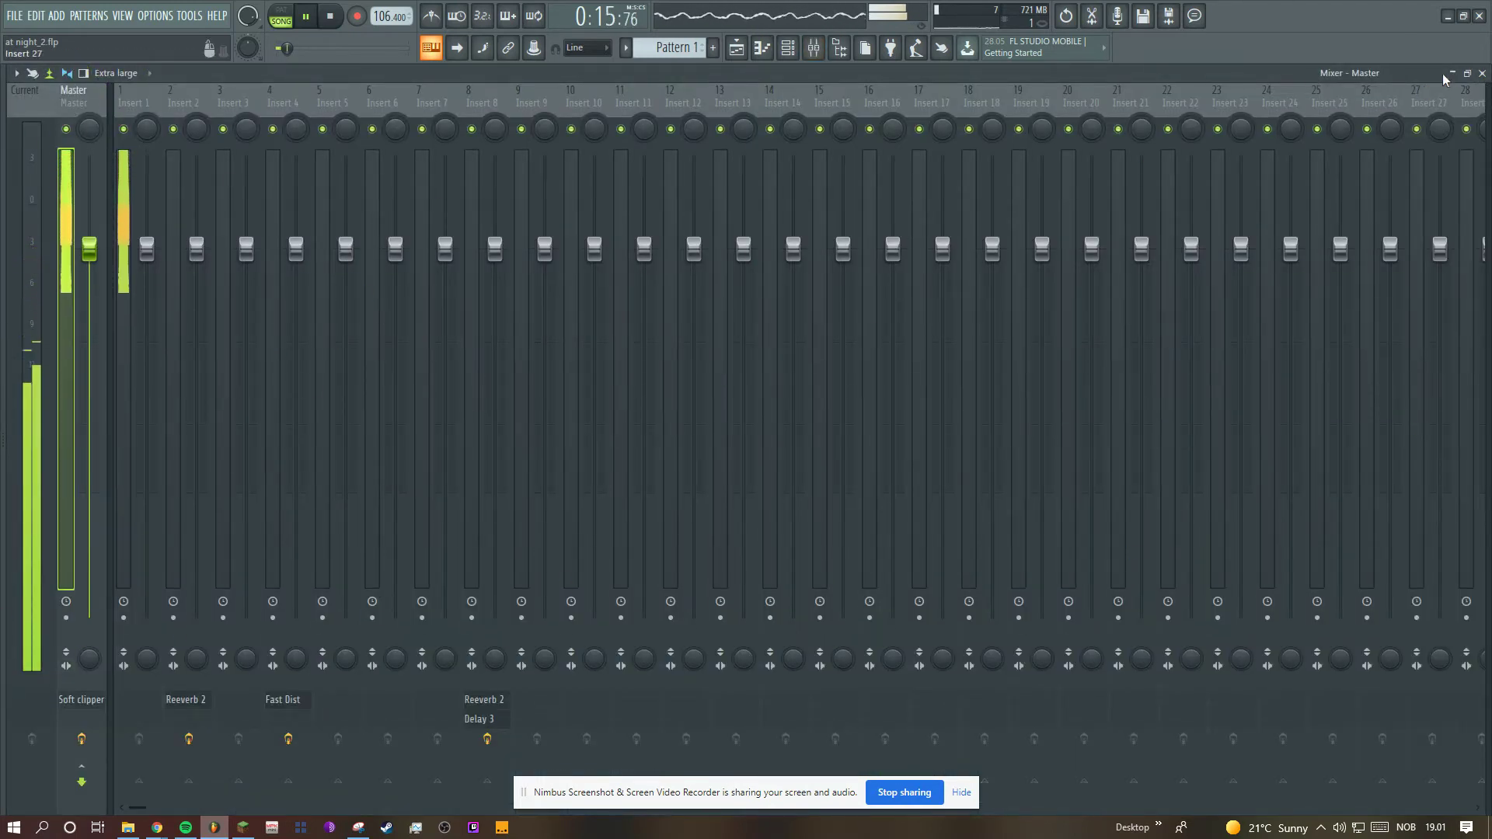
left_click(1468, 74)
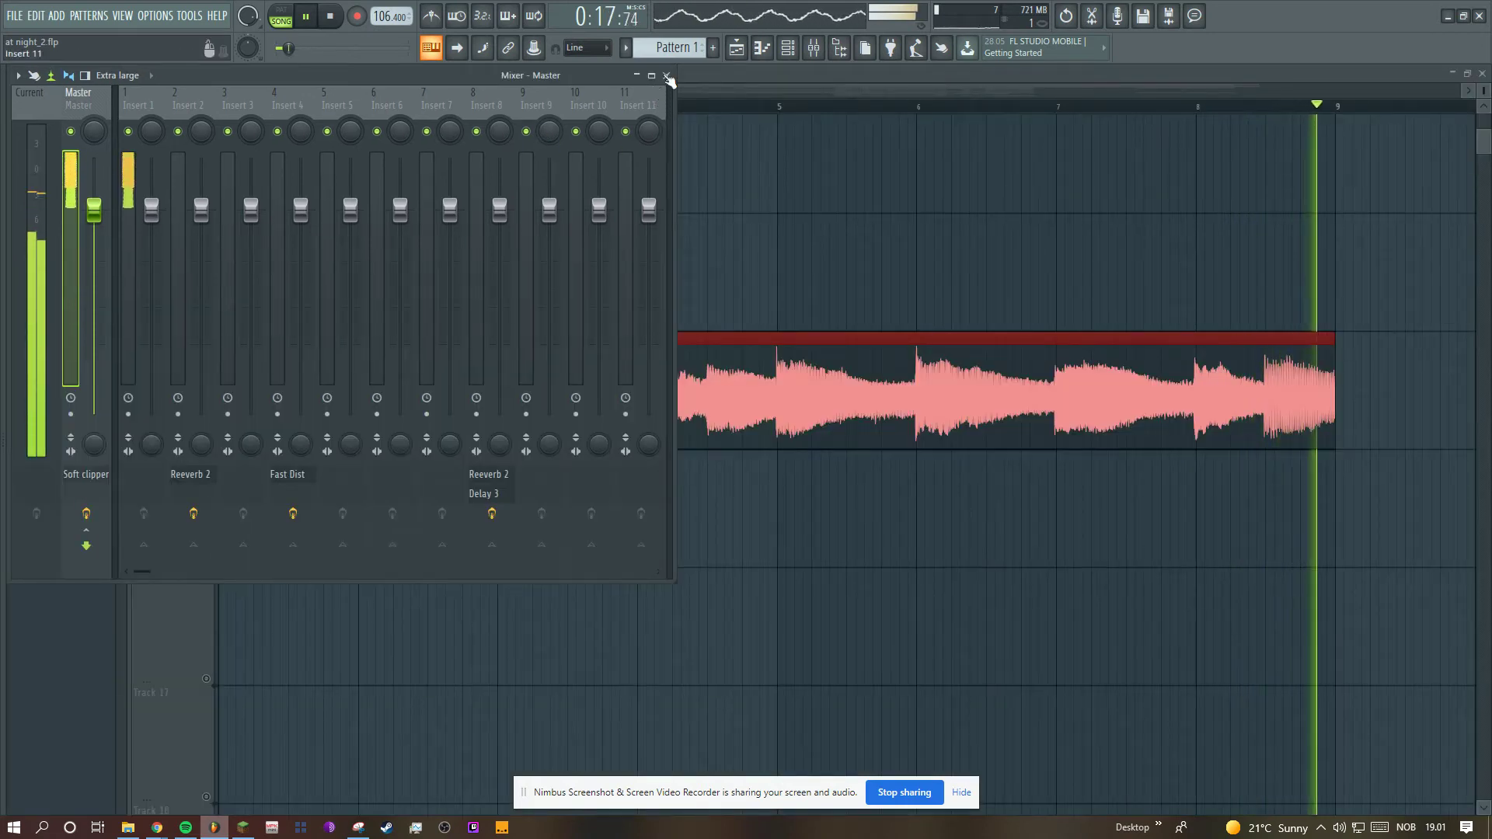
key("space")
left_click(736, 47)
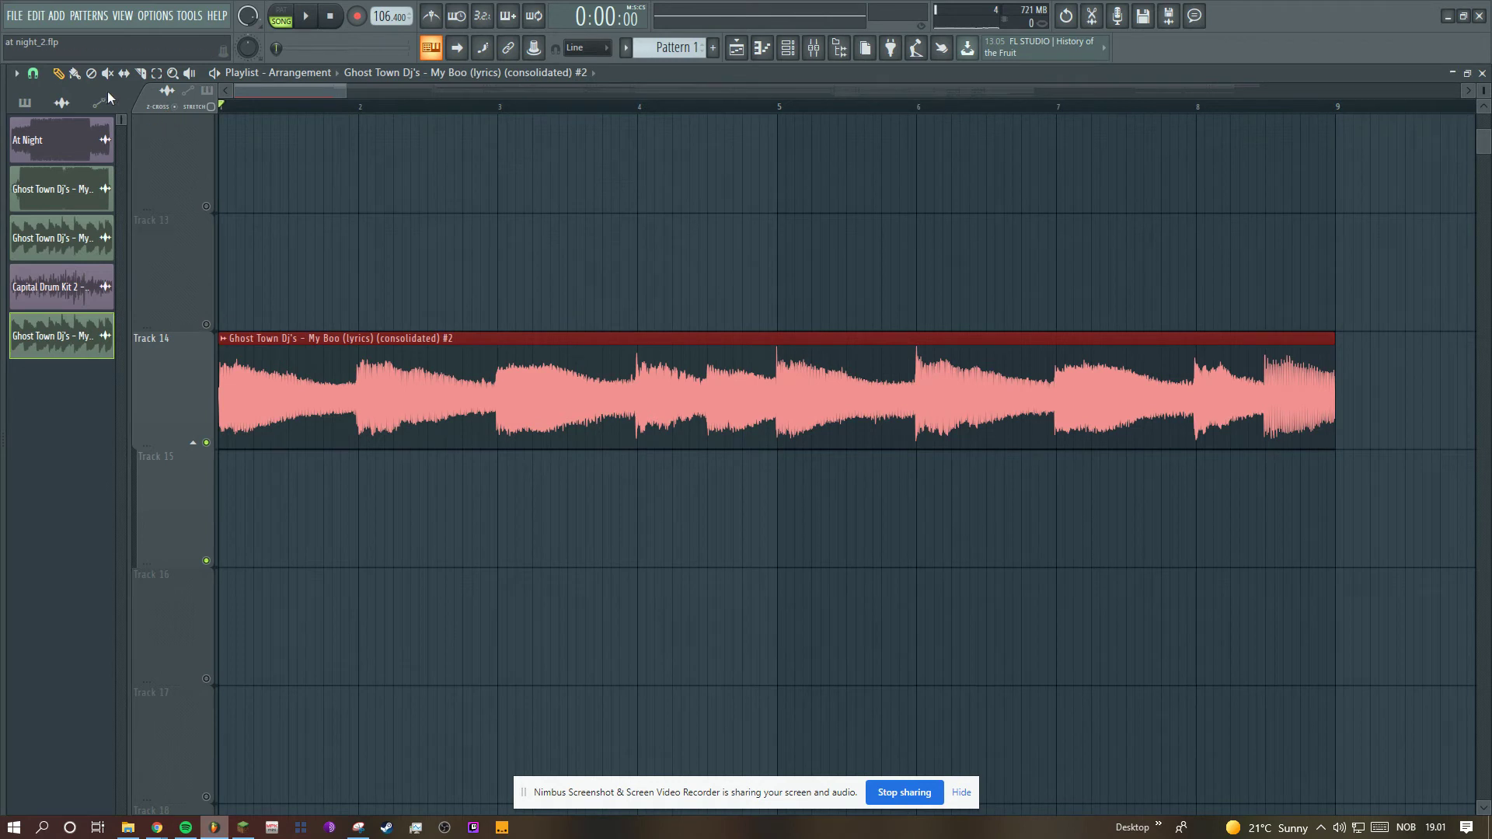
Step: Delete the consolidated sample clip from Track 14
left_click_drag(348, 92, 888, 91)
right_click(376, 417)
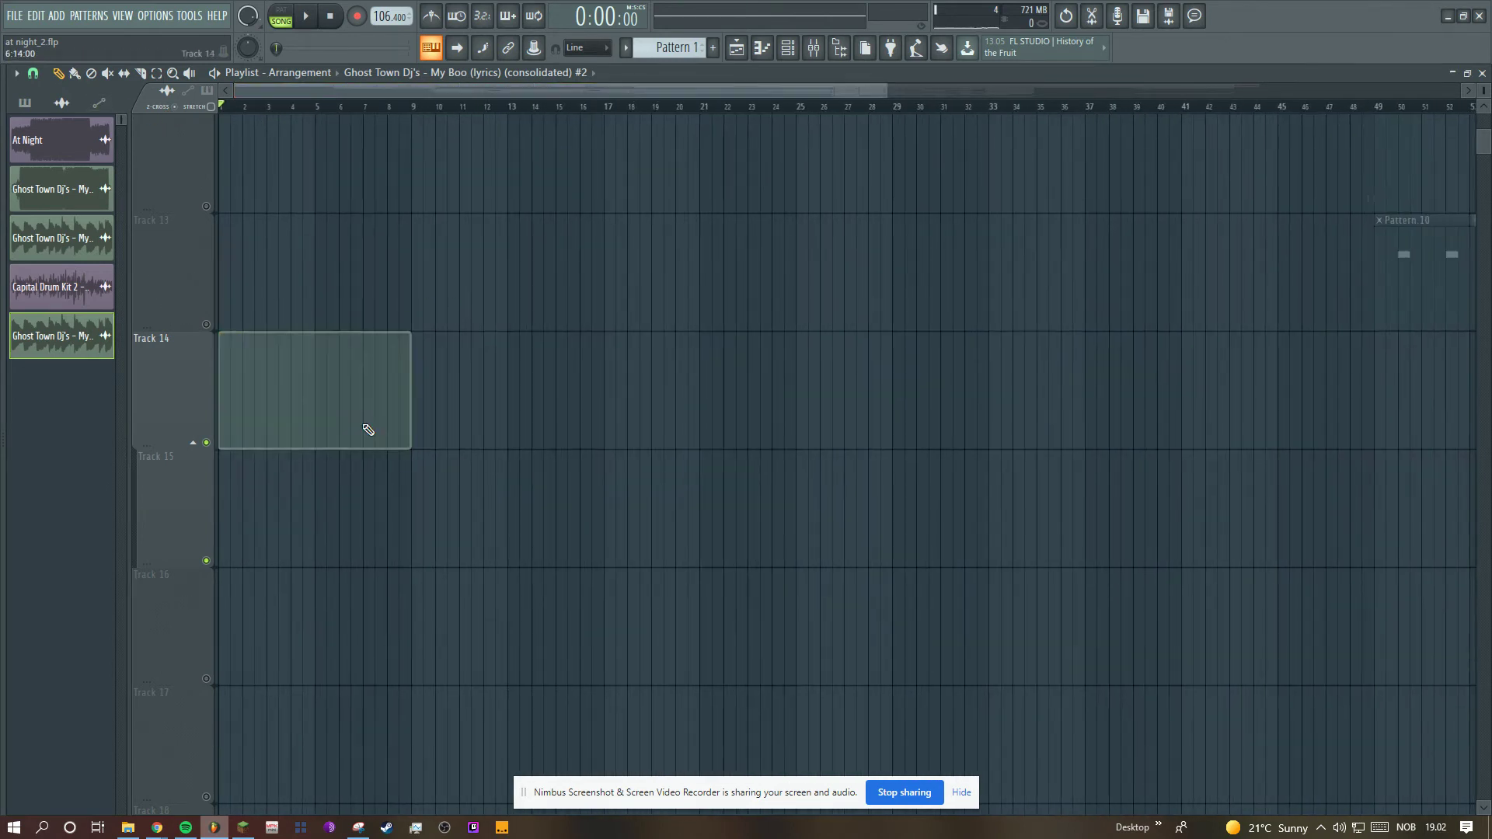
left_click_drag(885, 91, 1388, 283)
Step: Unsolo Track 14 with the At Night track kept muted, and solo and play the Rain 3 audio on Track 3
scroll(1228, 267, "up", 2)
scroll(1132, 300, "up", 9)
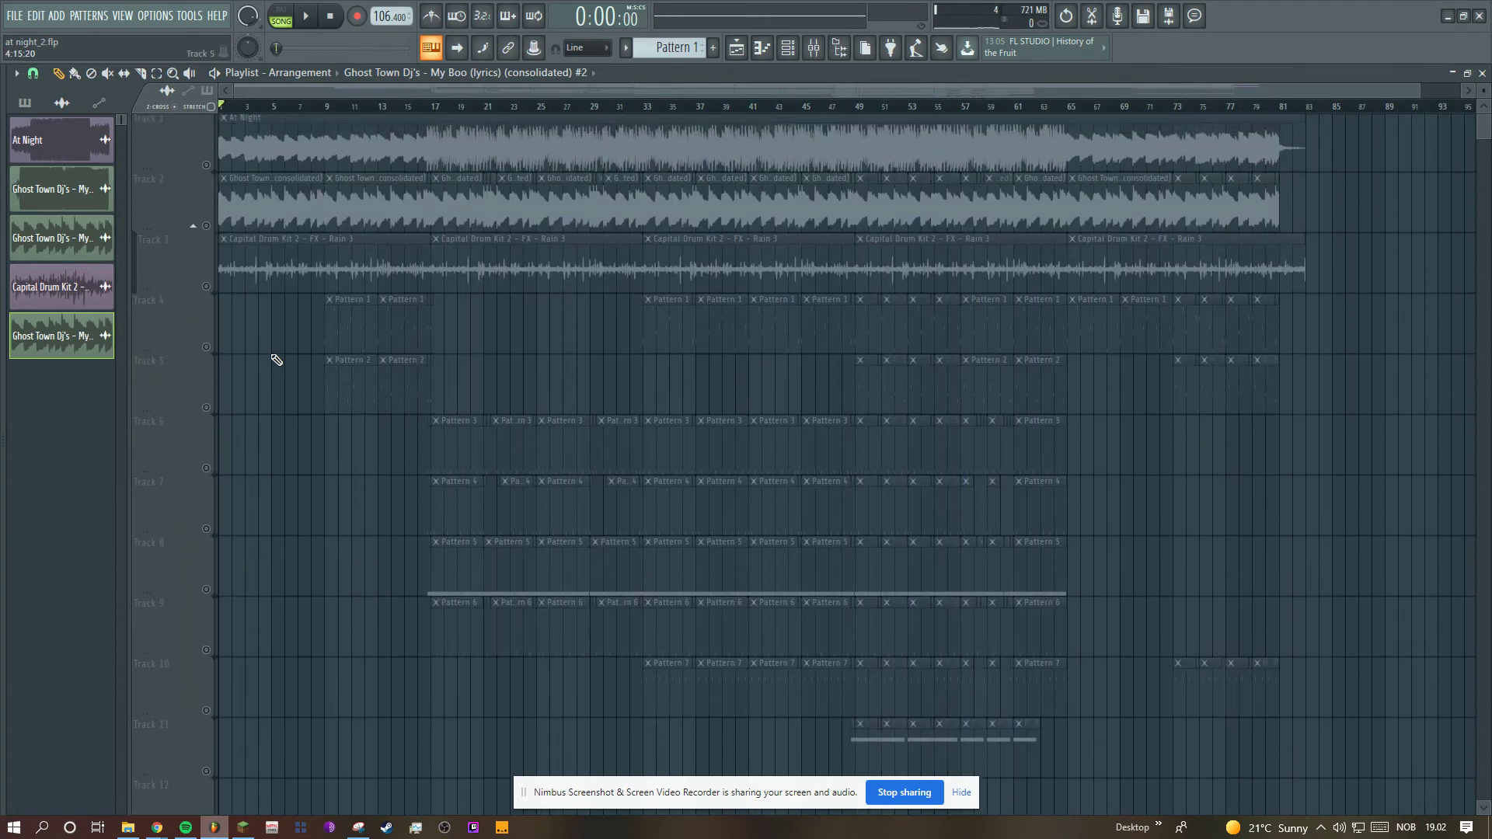
left_click(207, 168)
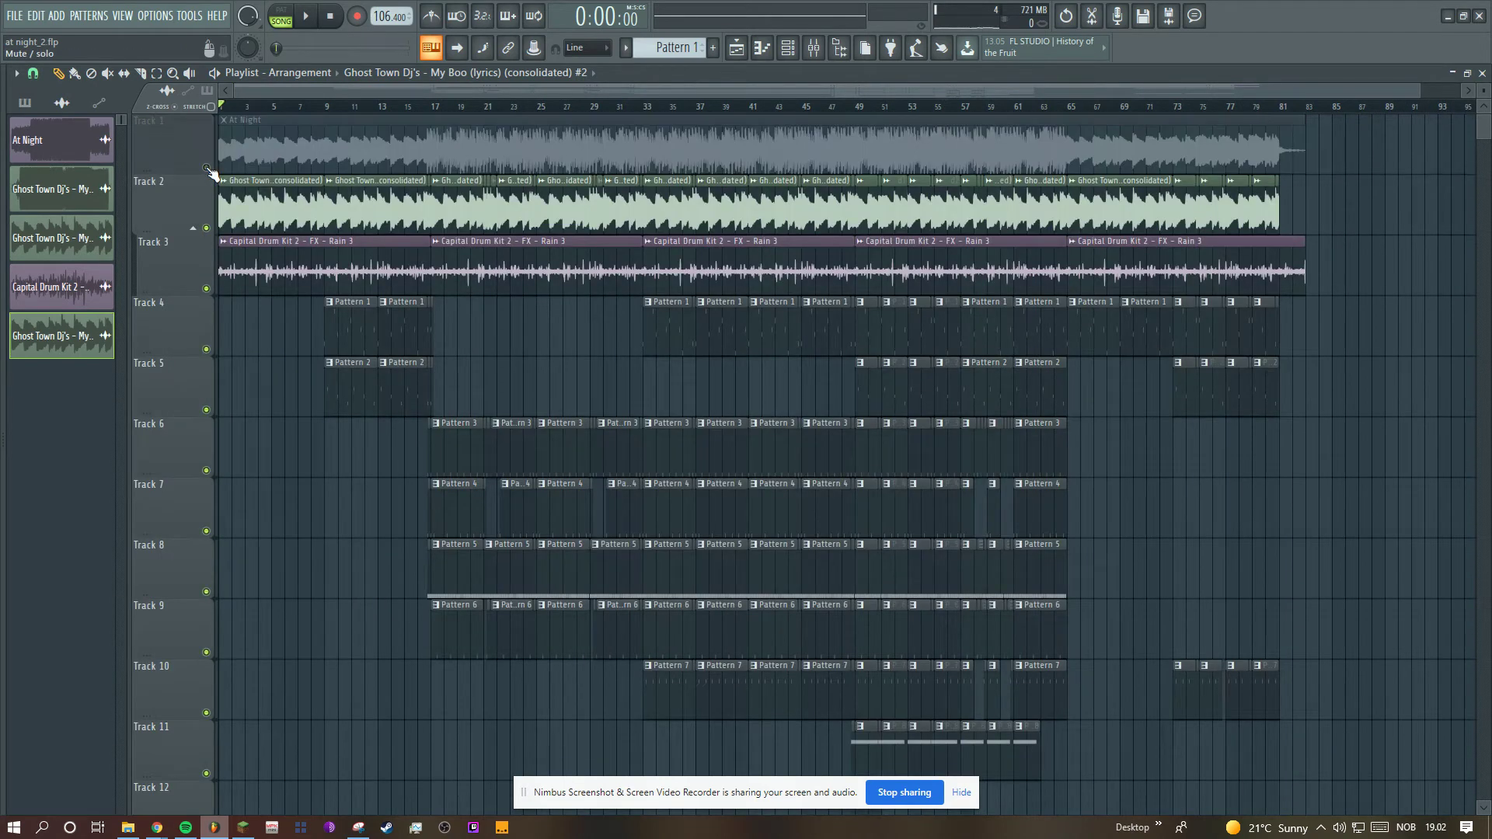
right_click(208, 287)
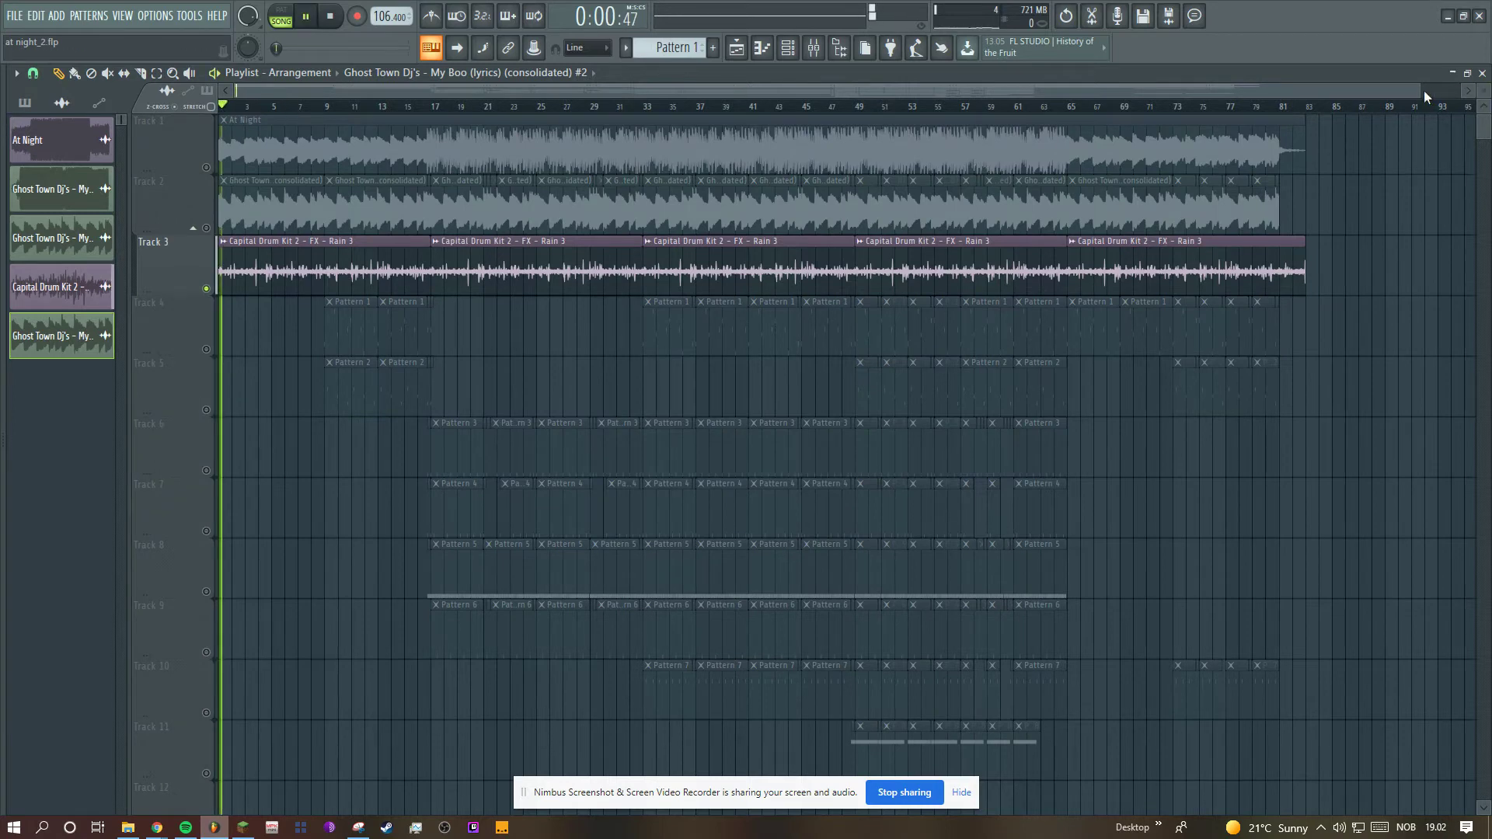
left_click_drag(1418, 92, 664, 92)
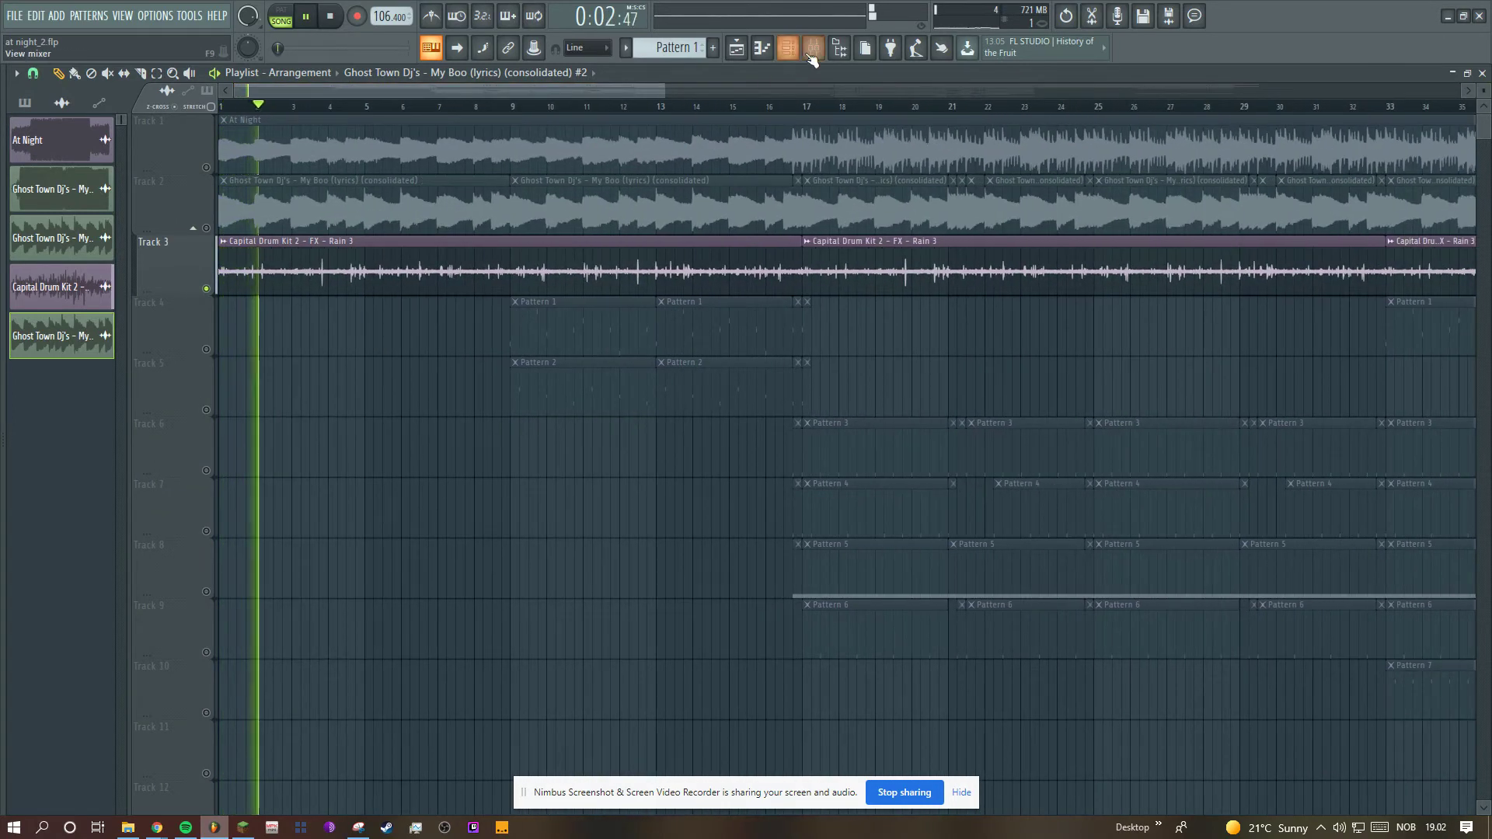
Step: Set the mixer to the Extra large layout, maximize its window, and return to the playlist
left_click(809, 53)
left_click(87, 77)
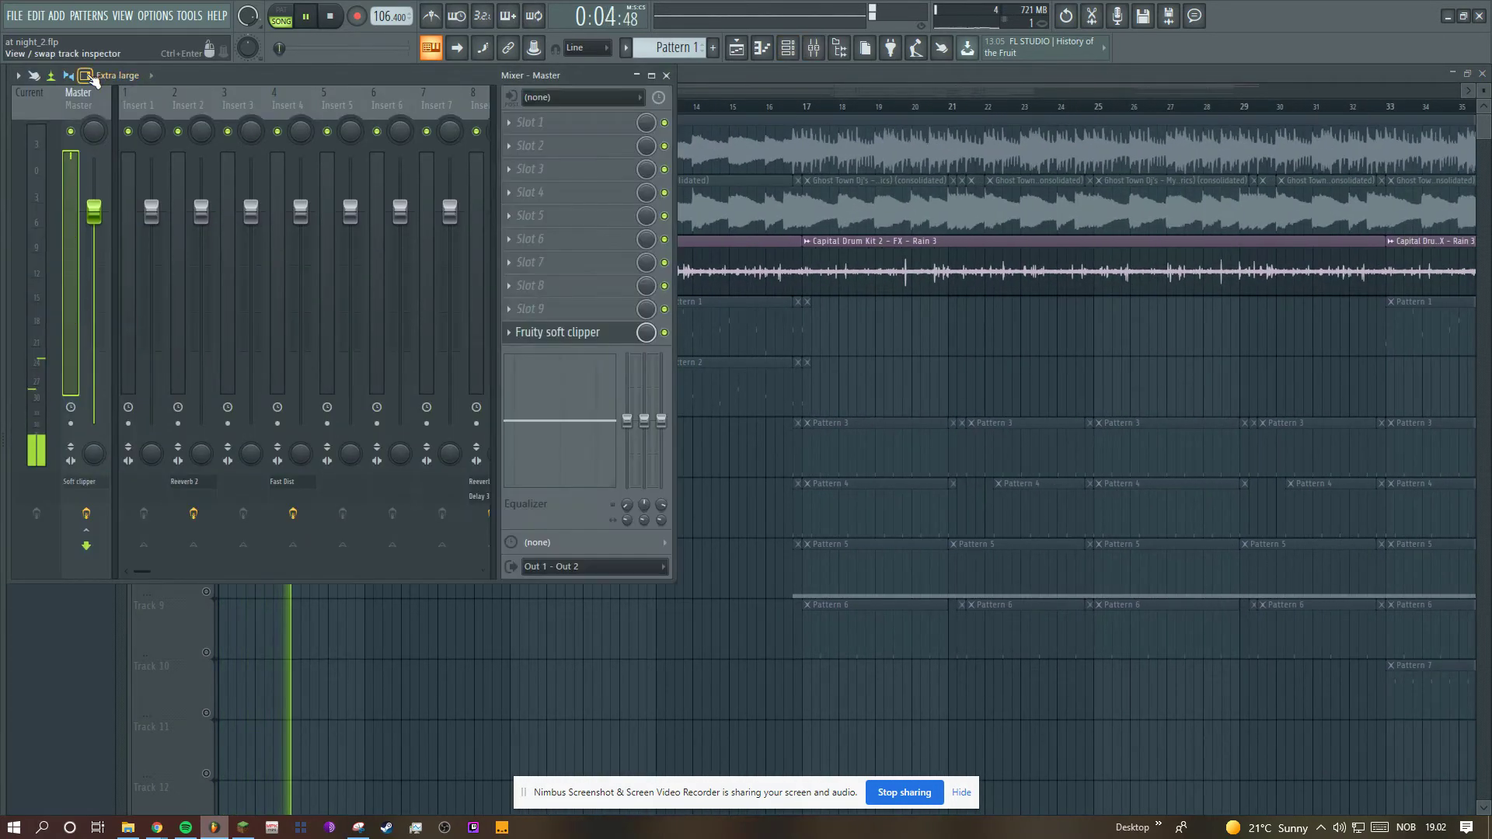
left_click(142, 76)
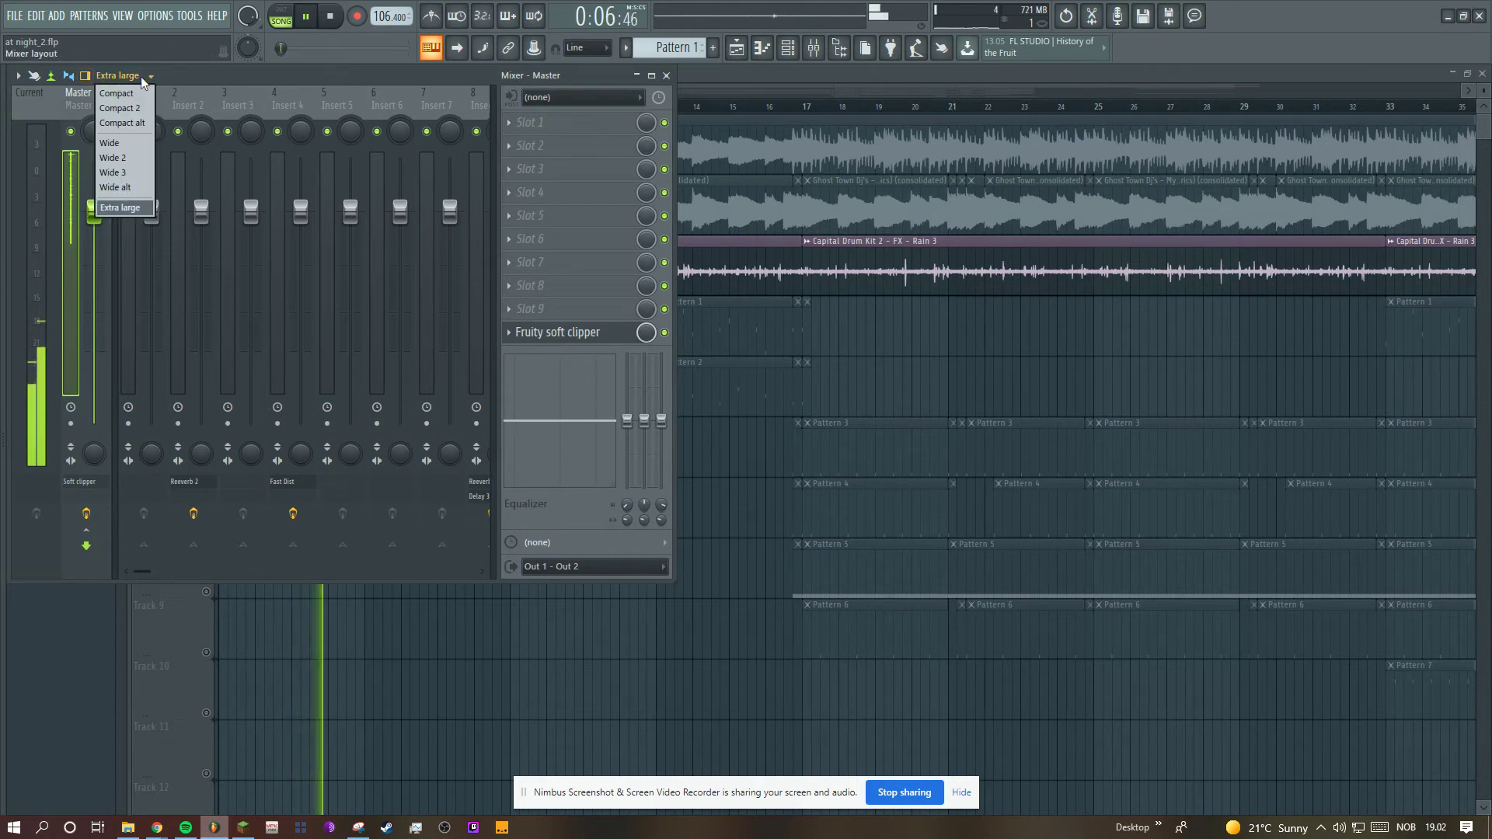
left_click(146, 210)
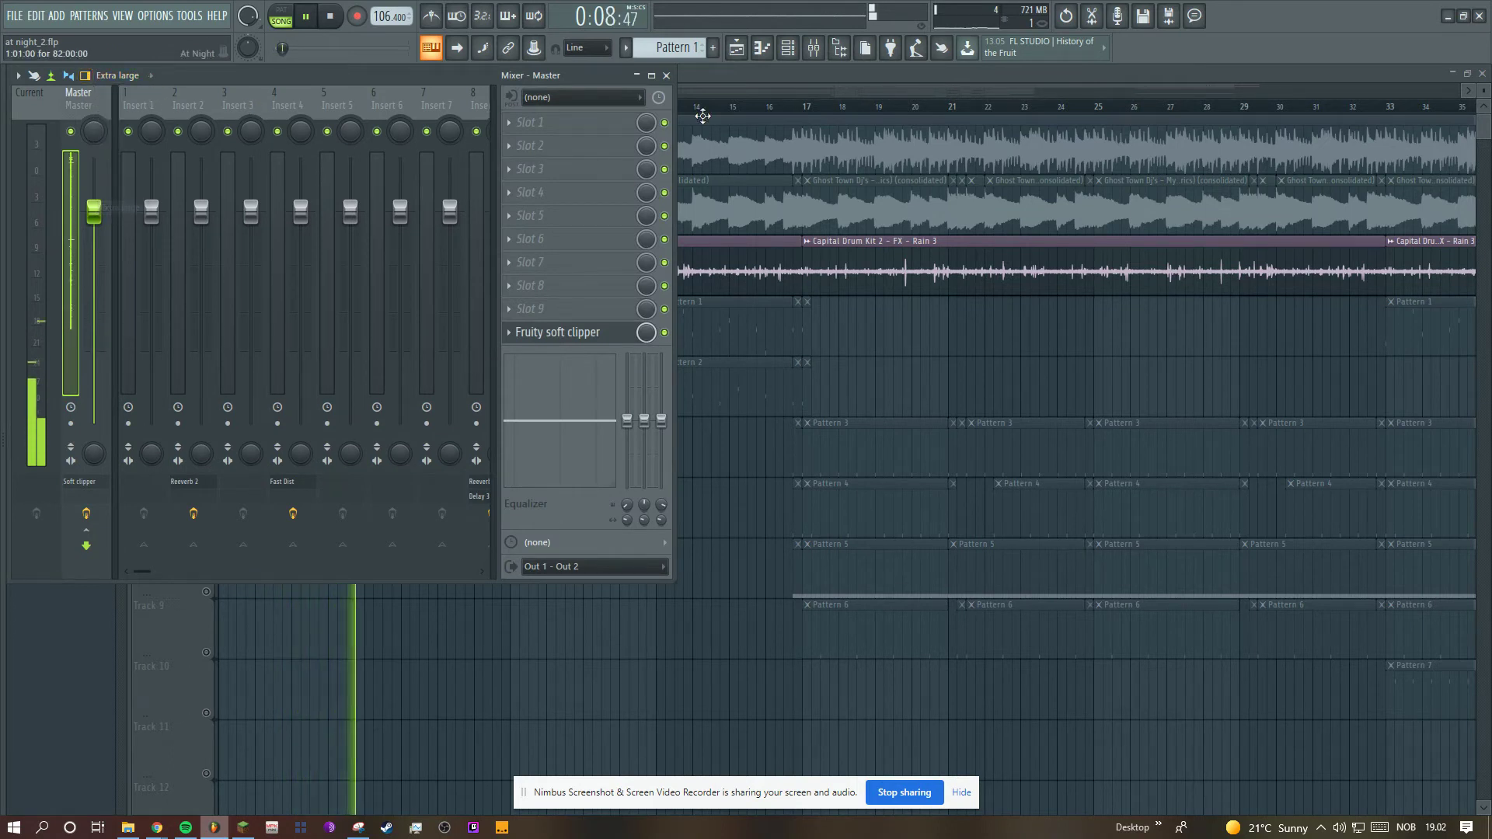
left_click(651, 76)
left_click(737, 49)
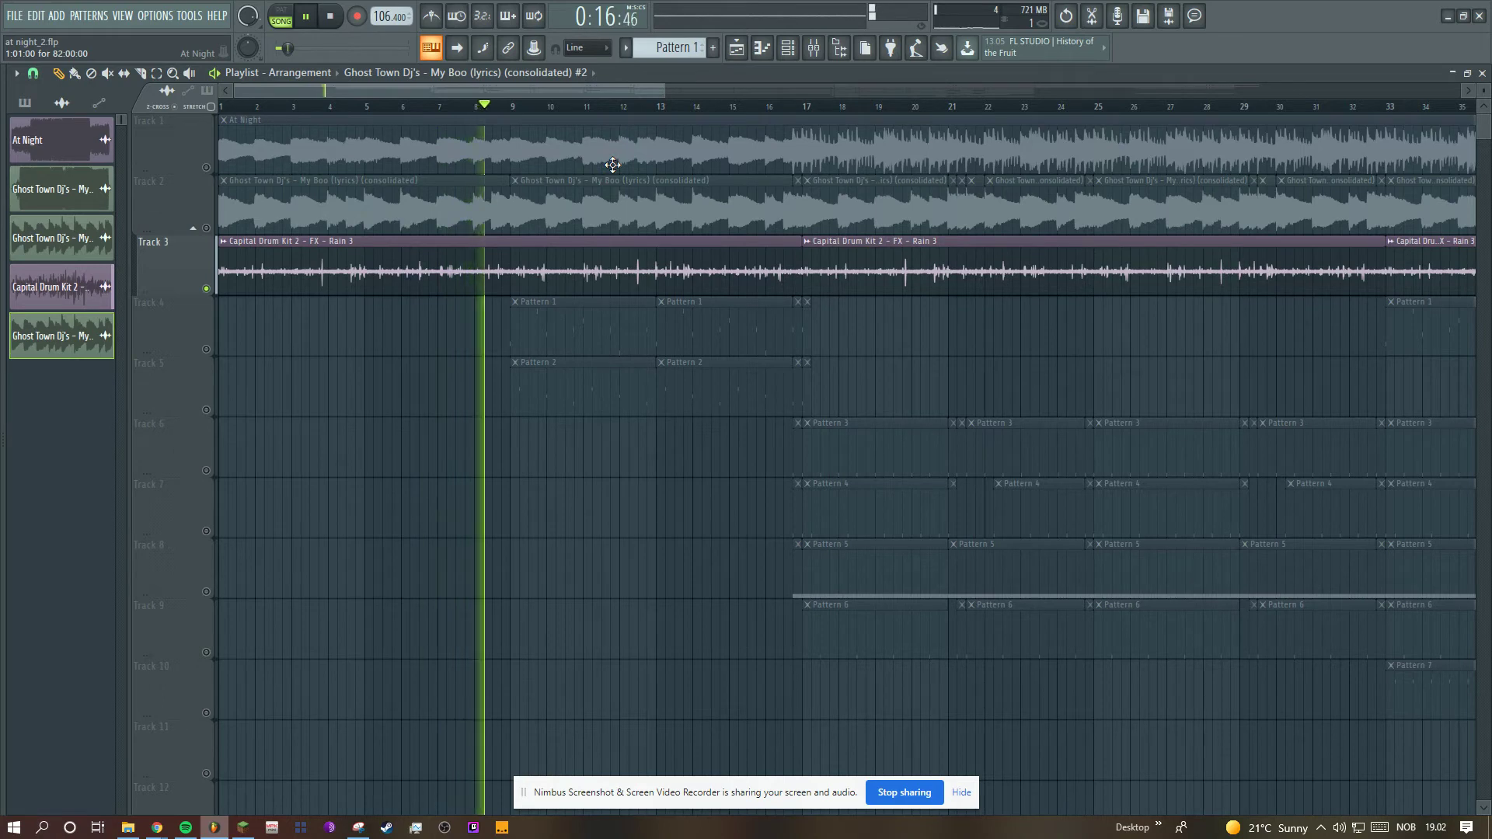
Step: Unsolo Track 3 with the At Night track kept muted, and list the patterns in the playlist's picker
right_click(206, 168)
right_click(206, 167)
left_click_drag(669, 89, 1483, 87)
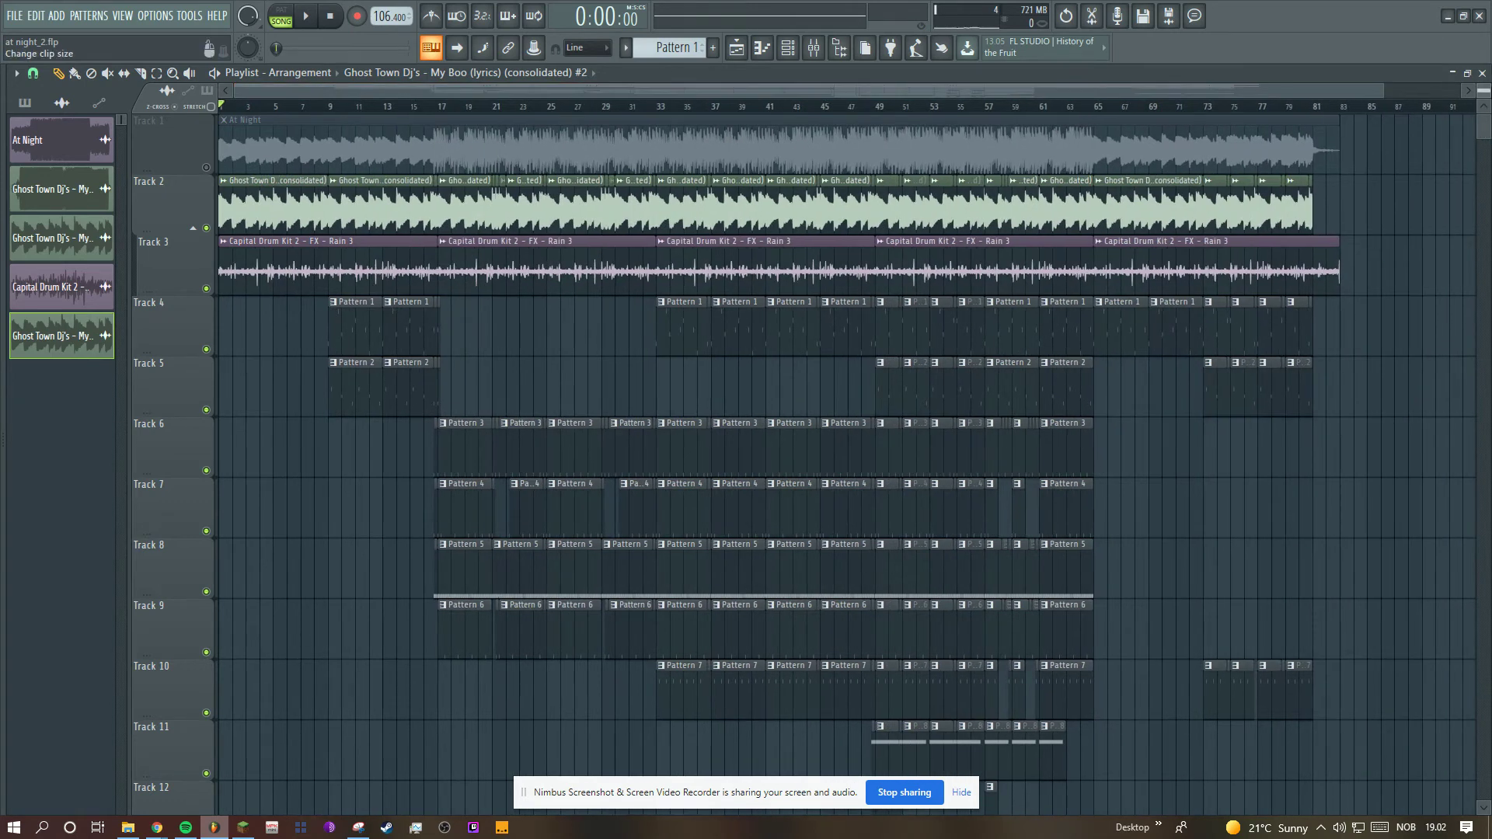
scroll(715, 304, "down", 2)
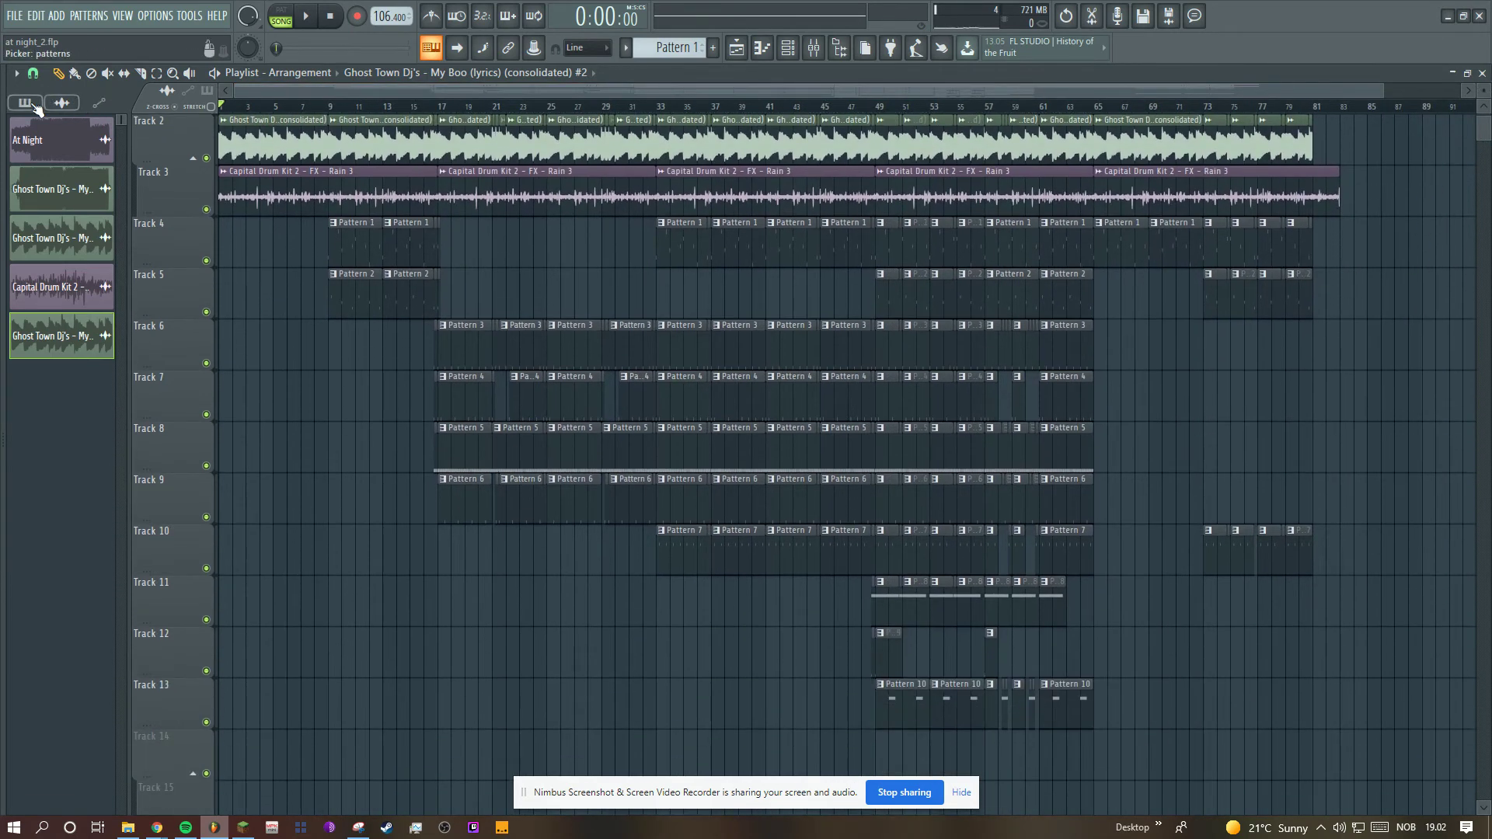
left_click(25, 103)
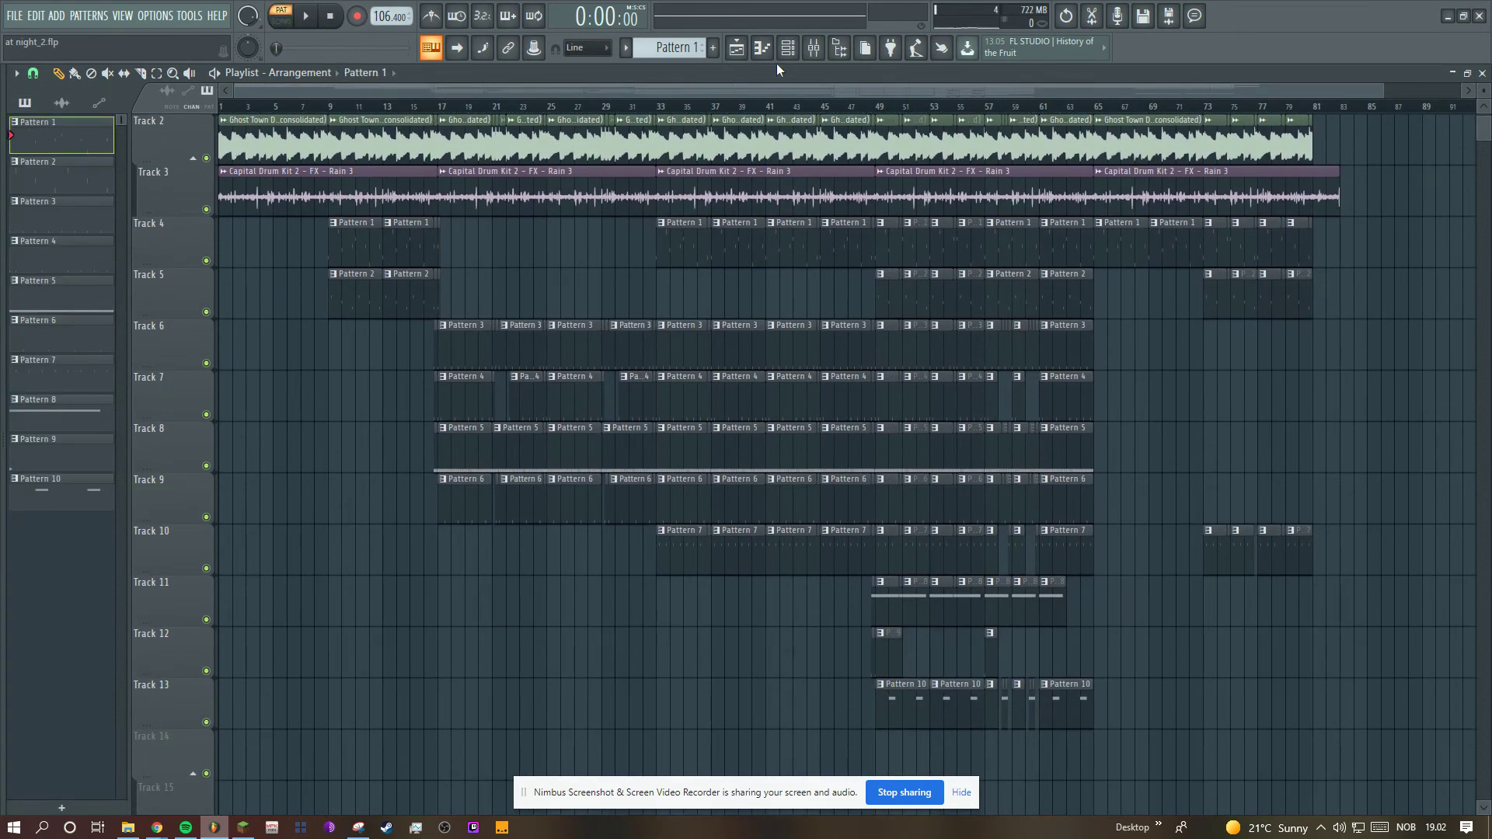
Step: Play Pattern 1 in the piano roll and open the Bell 1 (Official) channel's settings
key("F7")
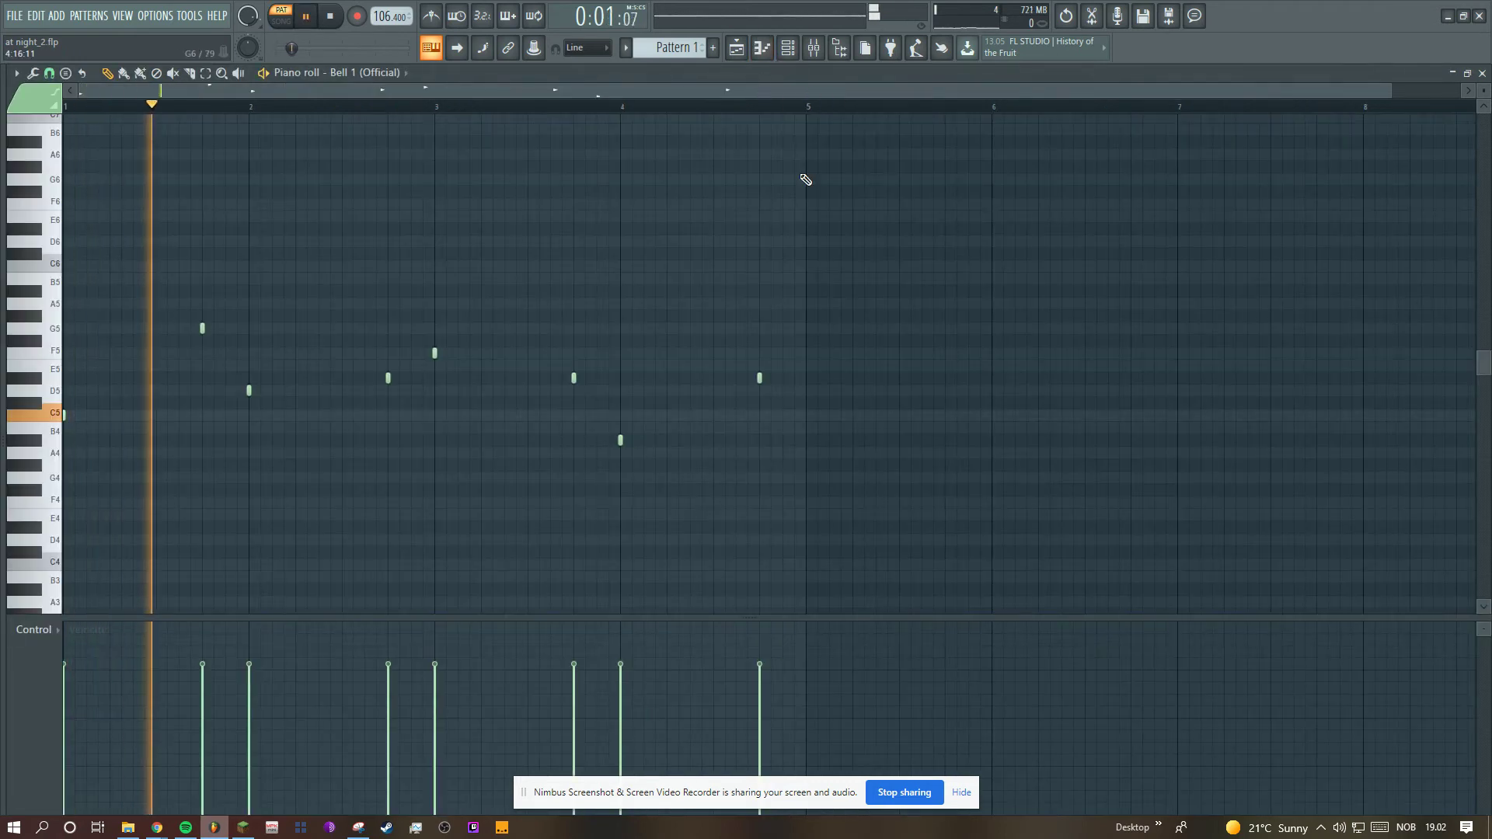
left_click(788, 48)
left_click(410, 405)
left_click(396, 413)
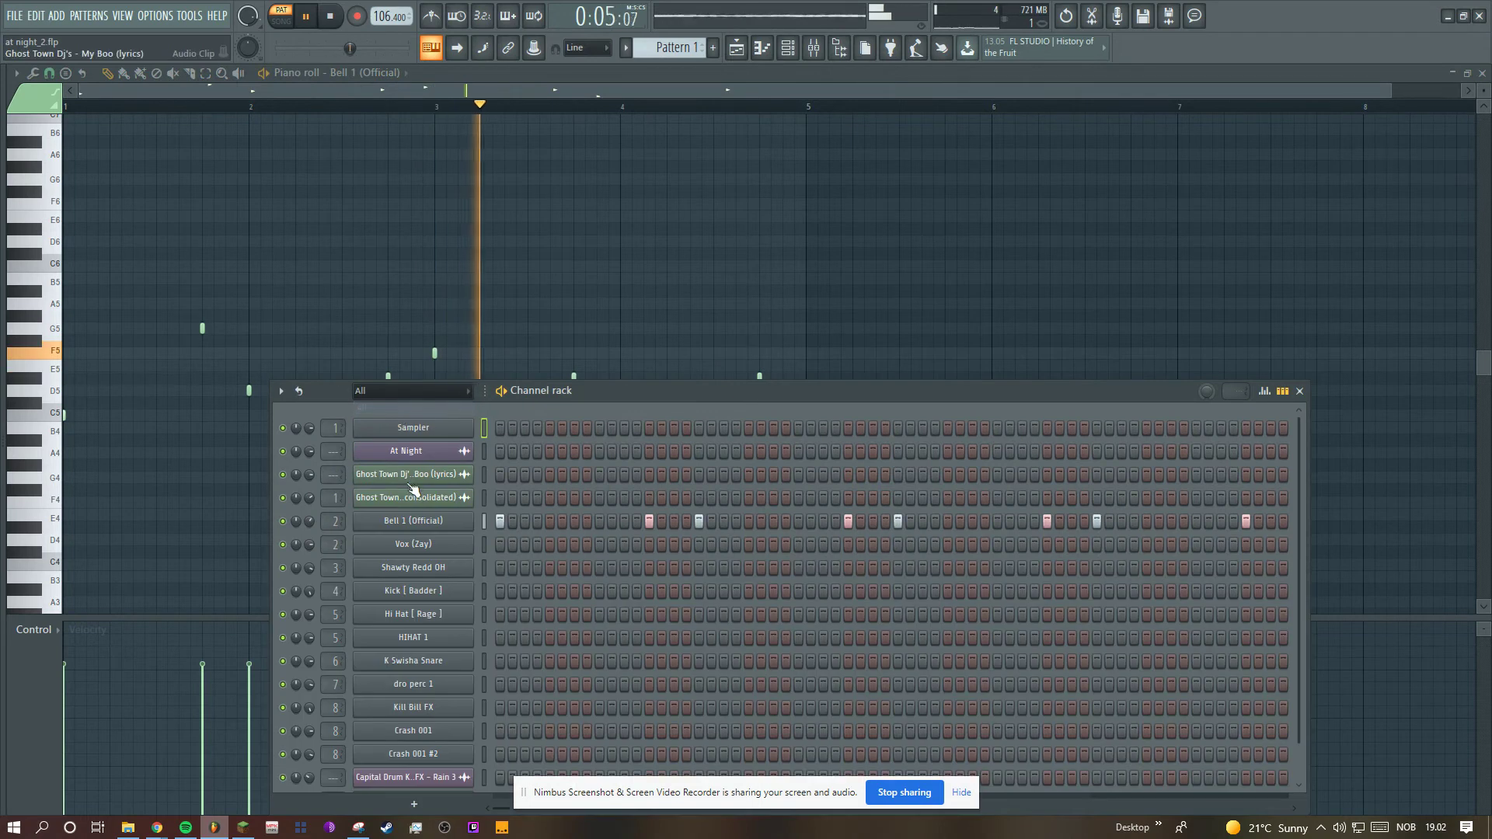
left_click(413, 521)
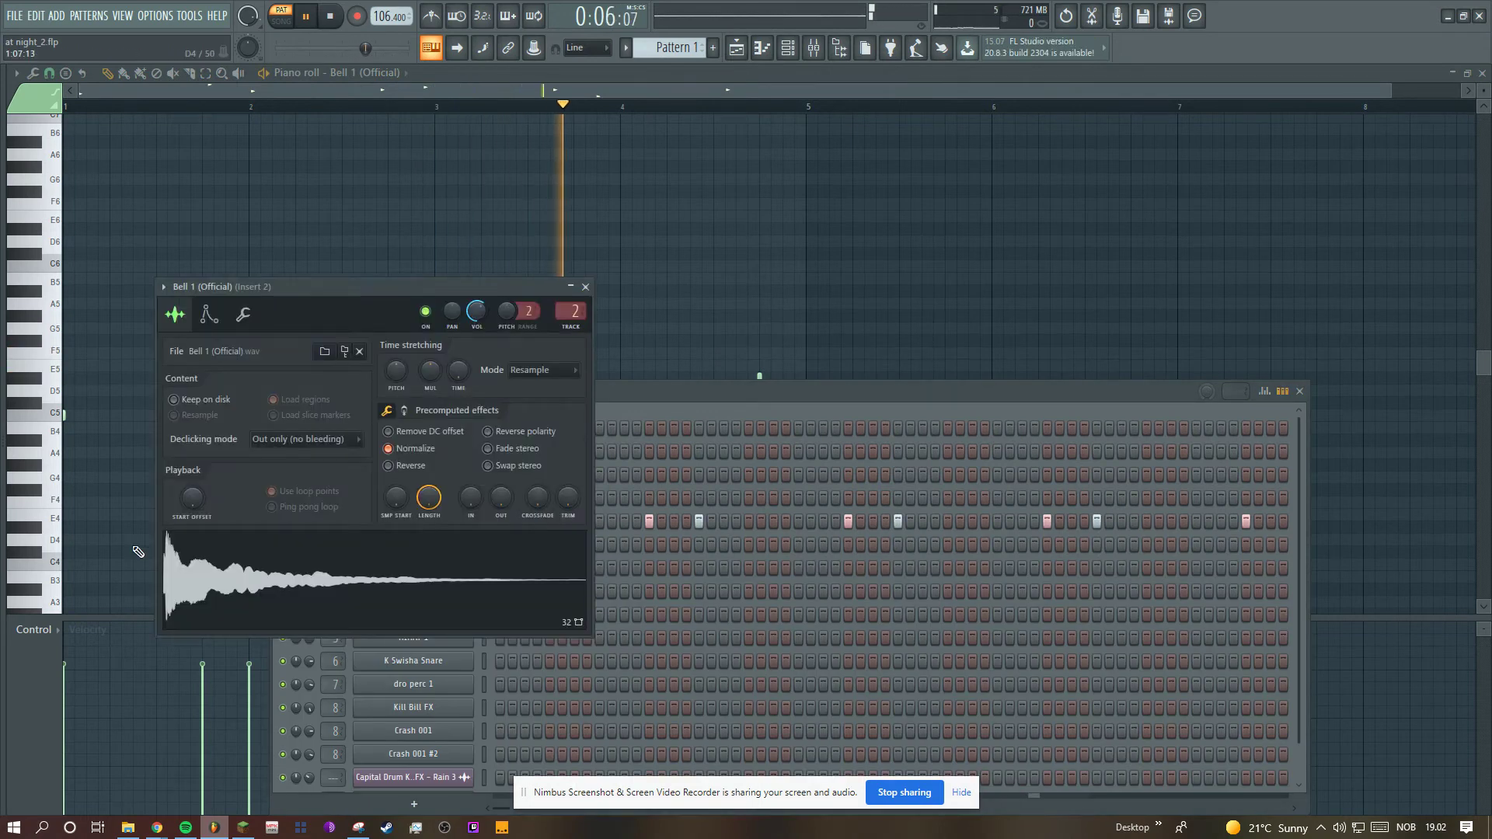
Step: Inspect Fruity Reeverb 2 on Insert 2 in the mixer, and return to the bell's piano roll
left_click(812, 53)
left_click(1407, 123)
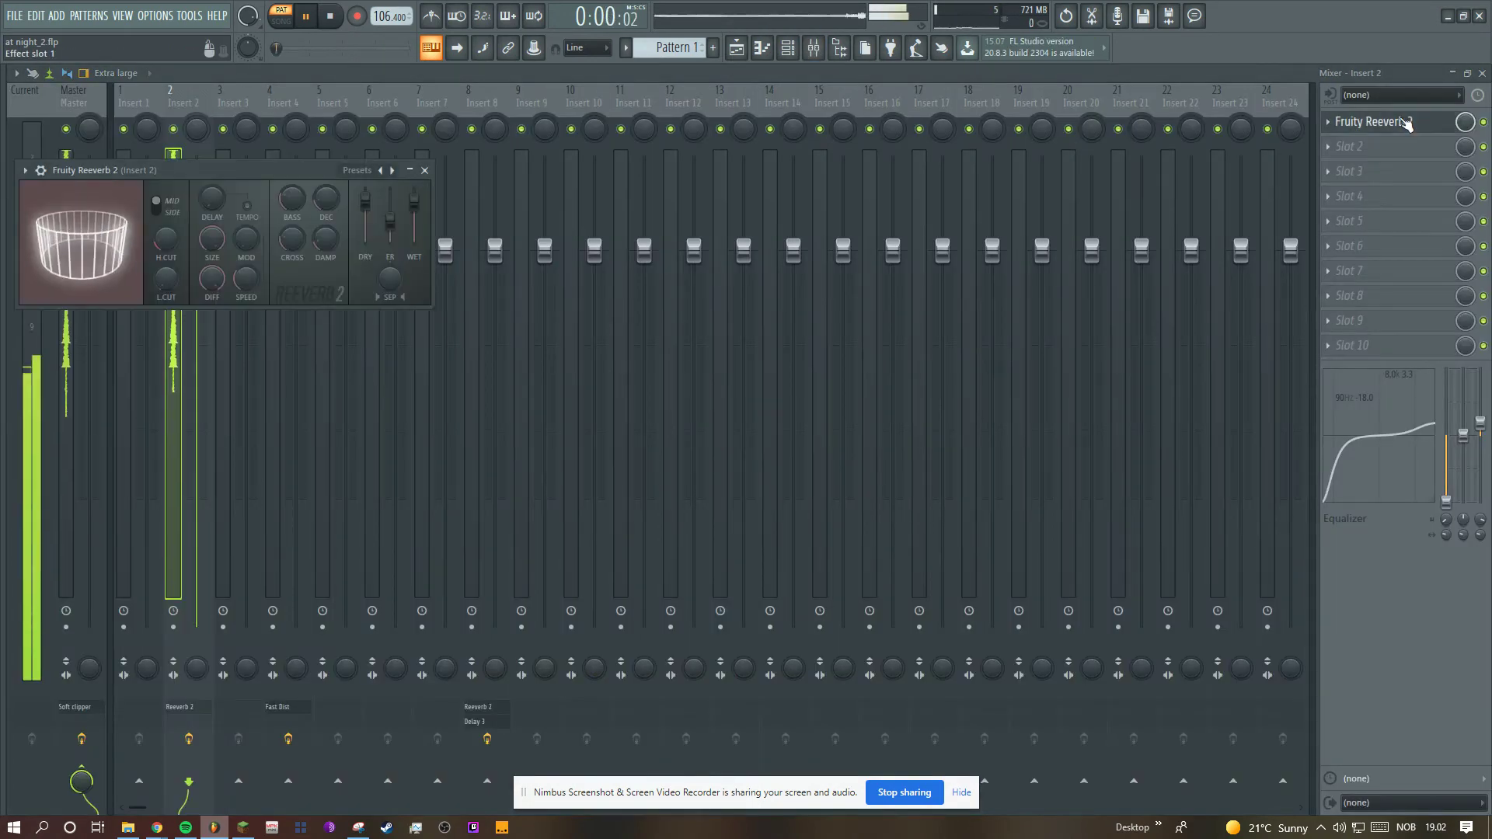
left_click(739, 48)
left_click(762, 49)
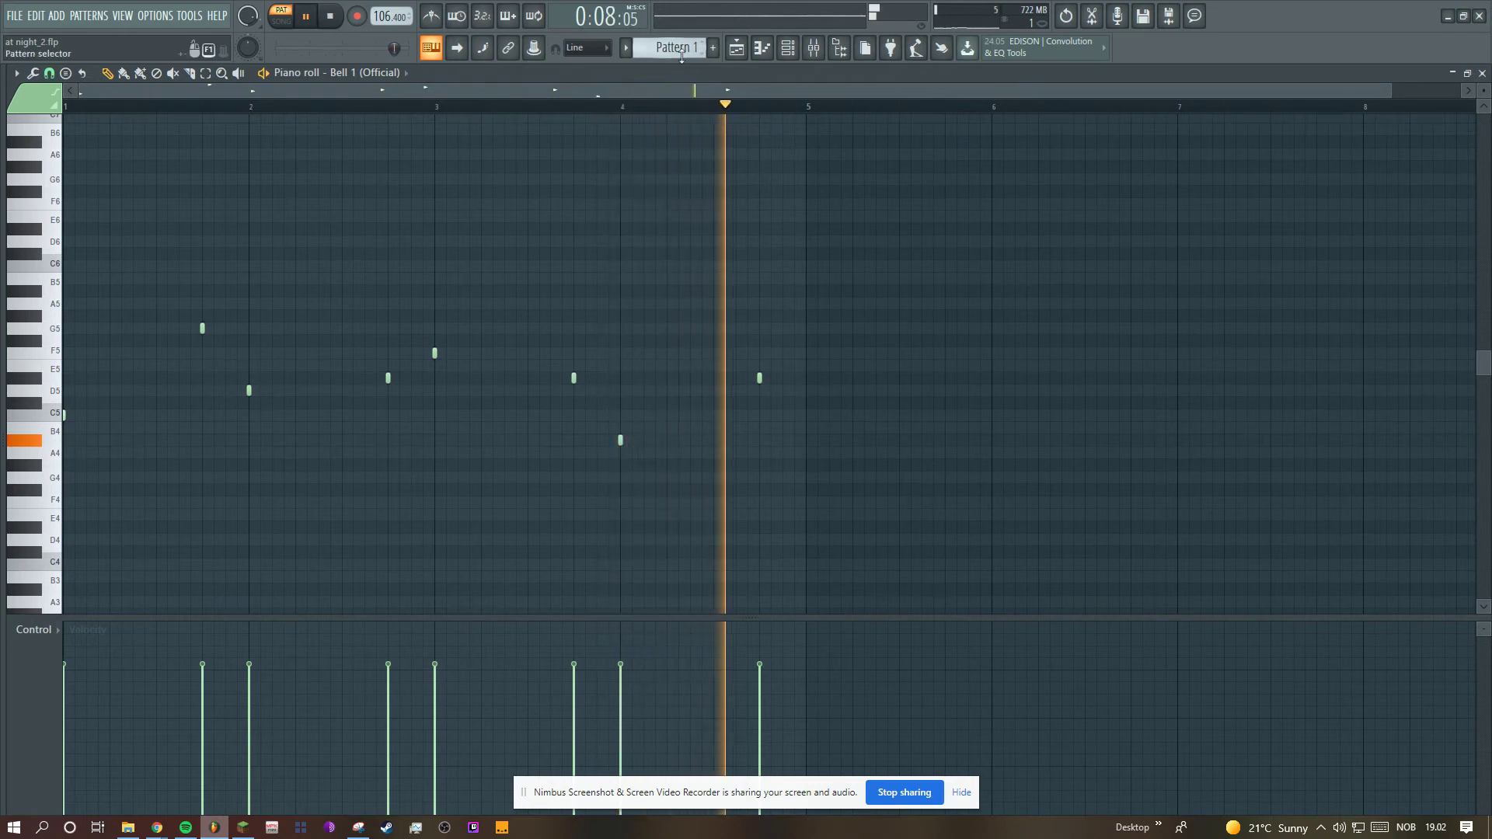
Step: Switch to Pattern 2 and play its Vox (Zay) notes in the piano roll, checking the channel rack briefly
key("space")
scroll(687, 55, "down", 1)
key("space")
scroll(859, 346, "down", 3)
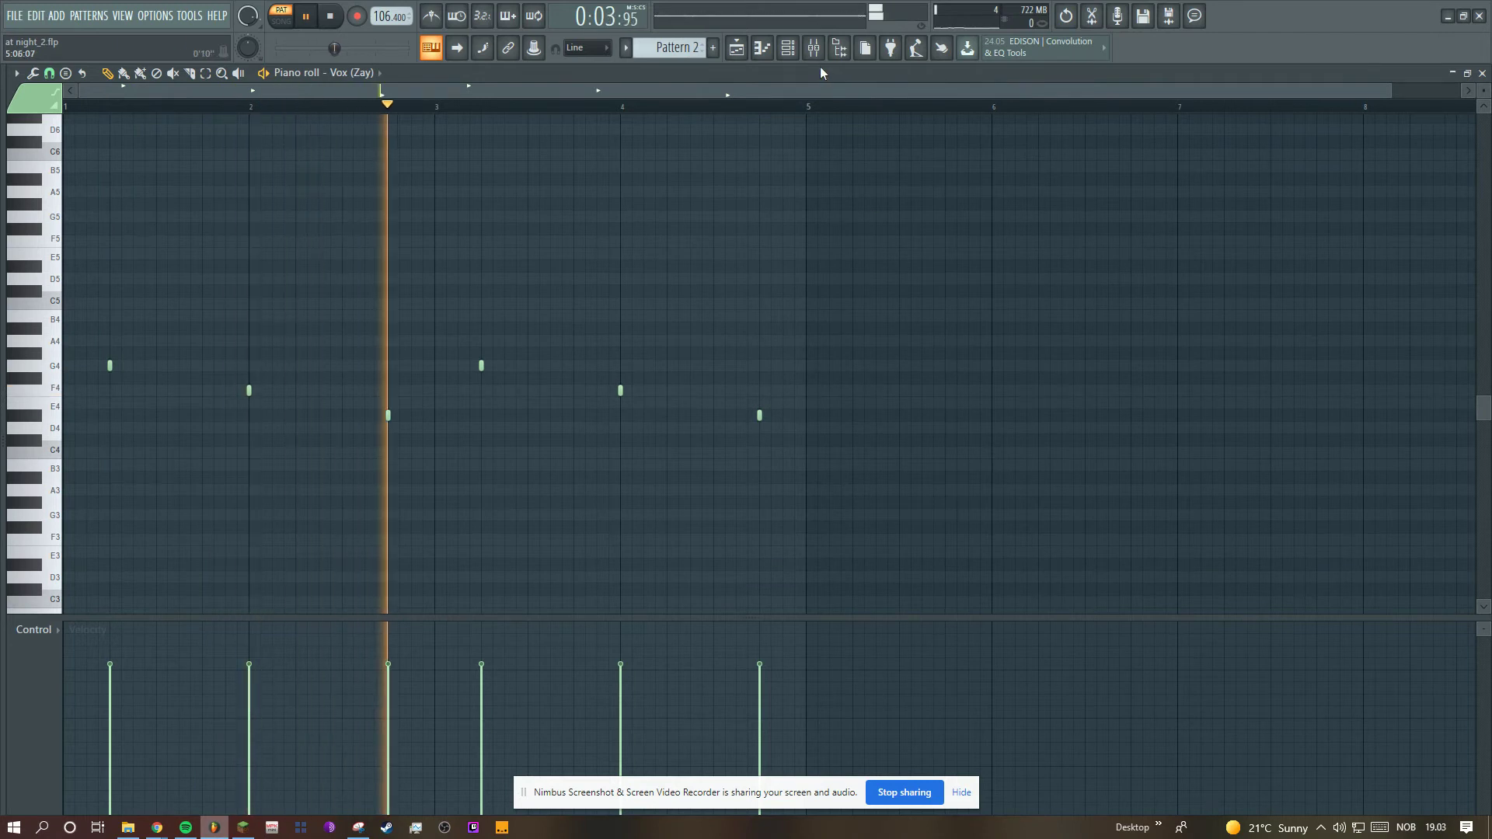
left_click(787, 49)
left_click(787, 48)
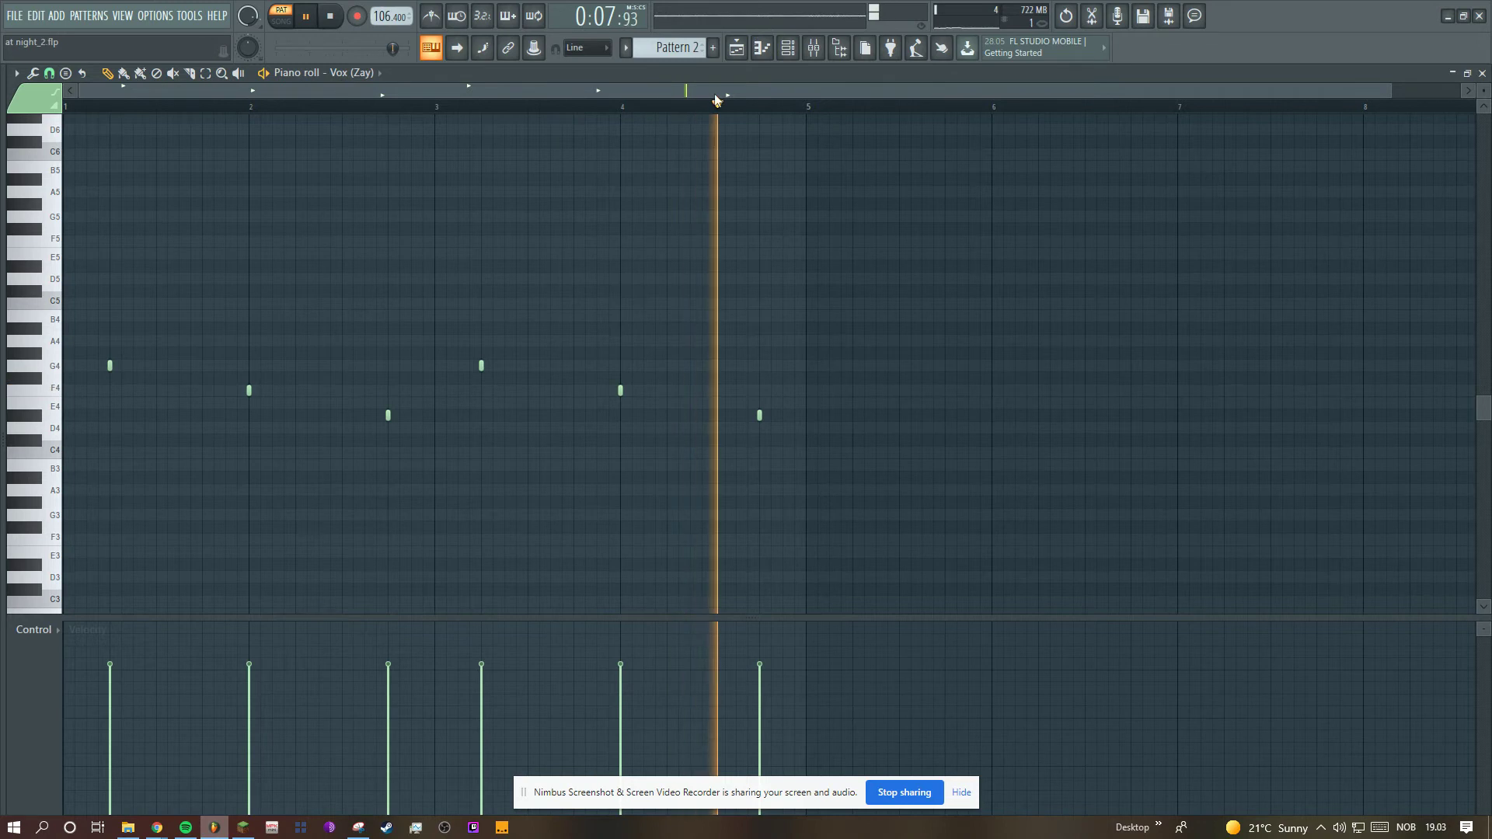
Step: Switch to Pattern 3 and play its Shawty Redd OH notes in the piano roll
key("space")
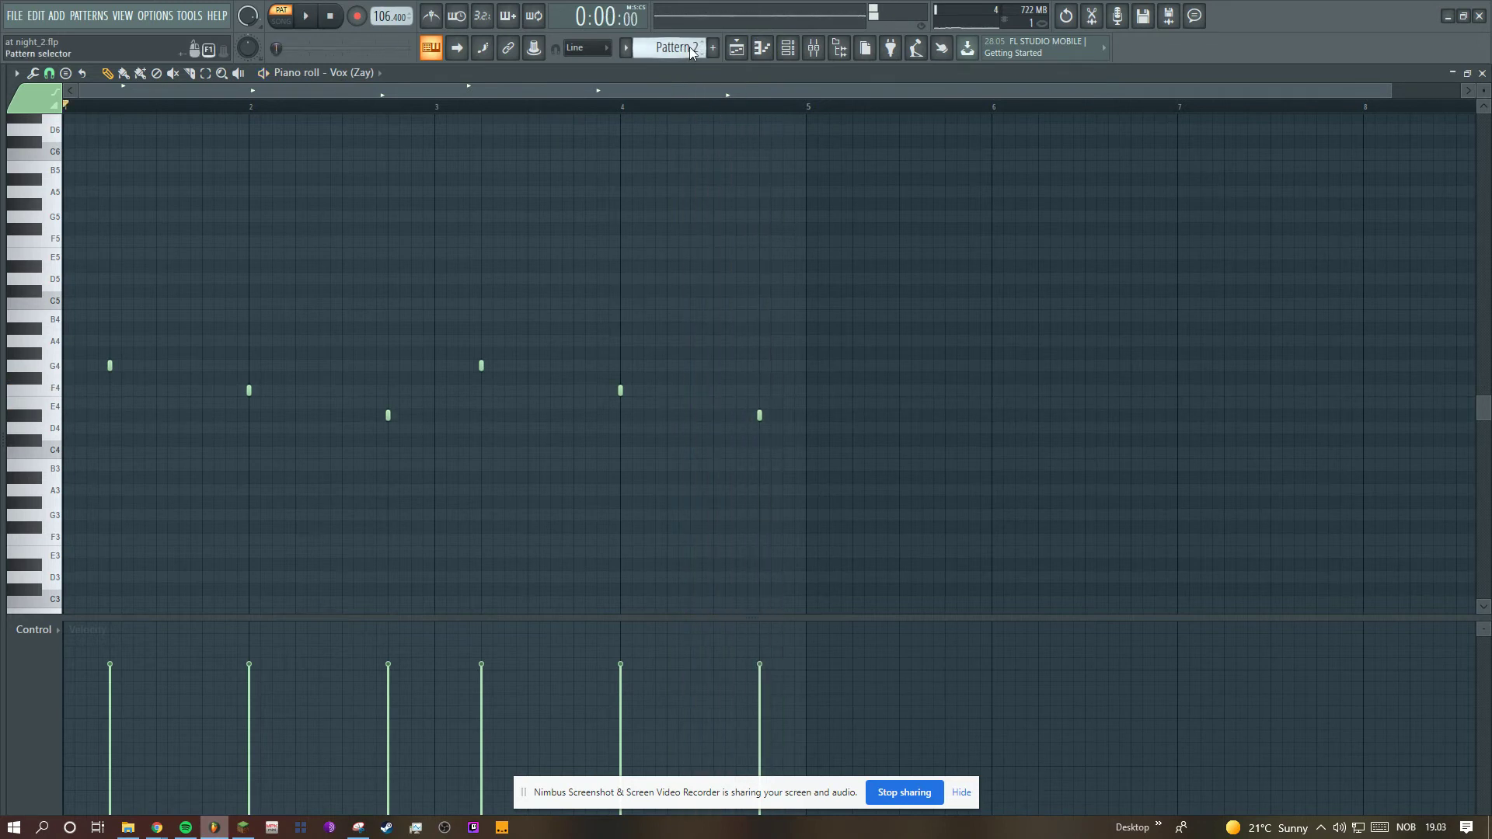
key("space")
scroll(699, 283, "up", 2)
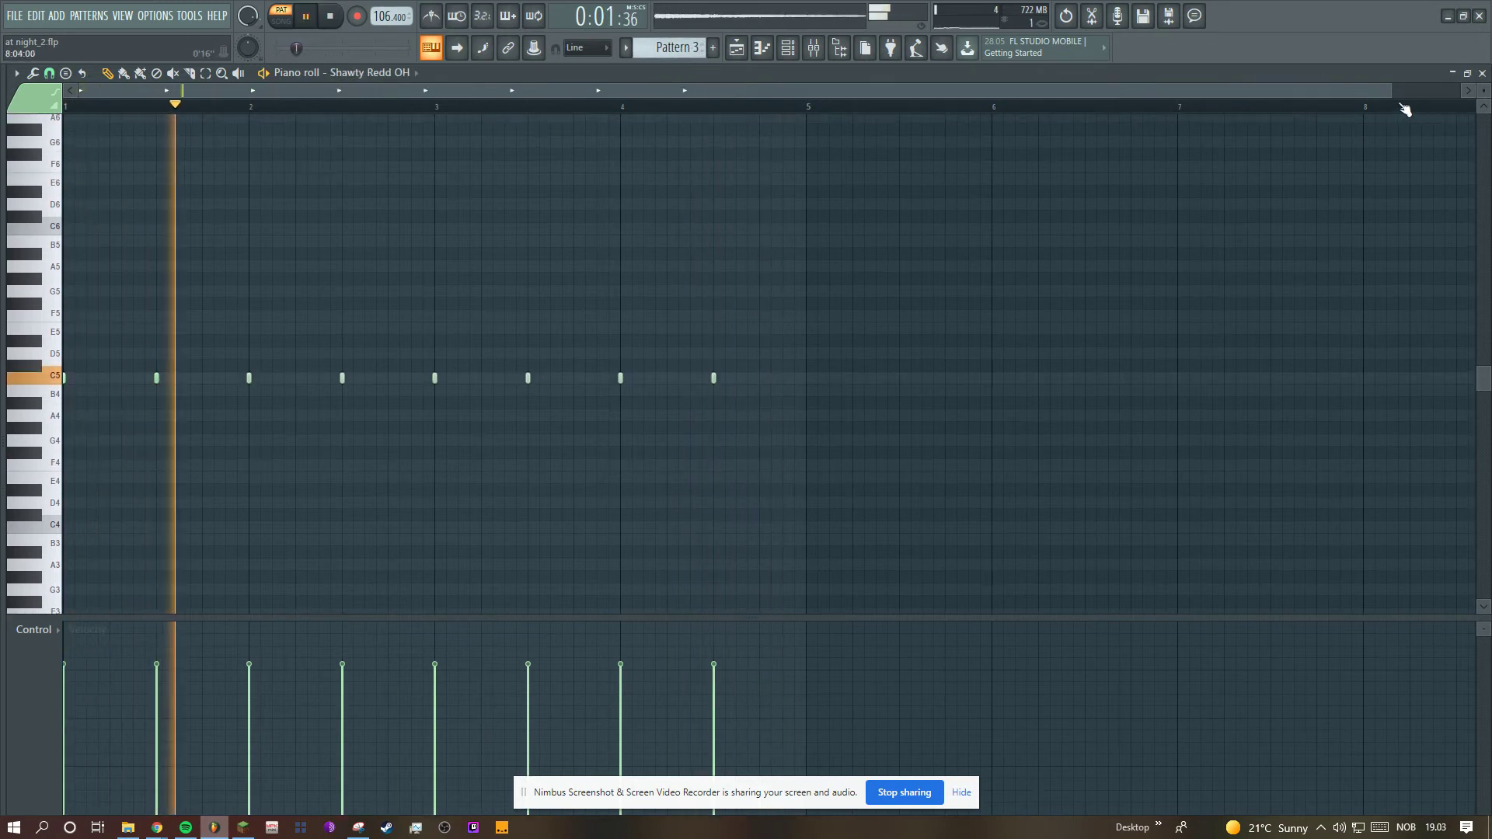
left_click_drag(1387, 94, 1019, 101)
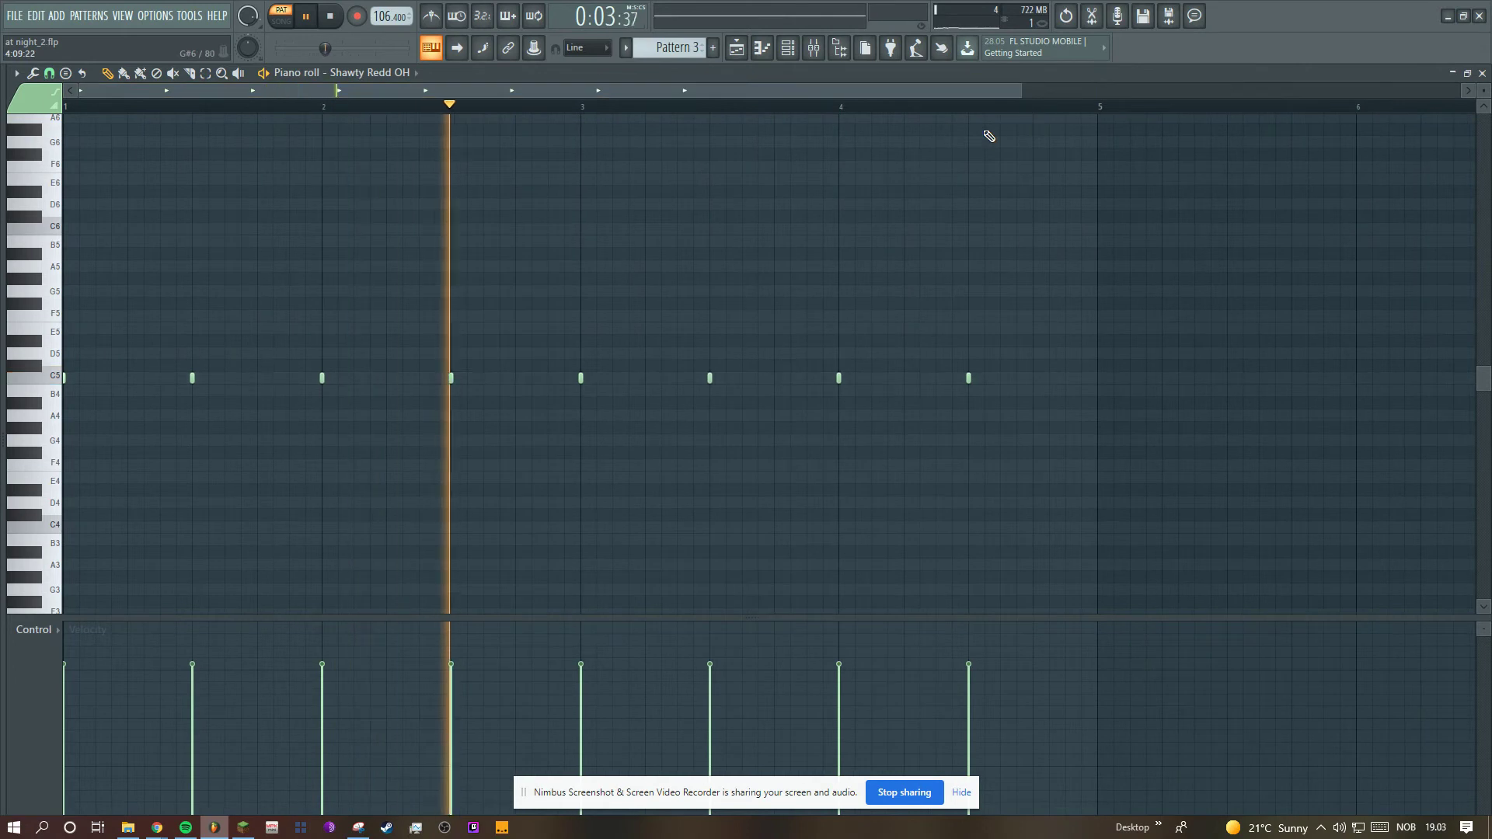
Step: Inspect Fruity soft clipper on the Master track in the mixer, and return to the piano roll
left_click(812, 47)
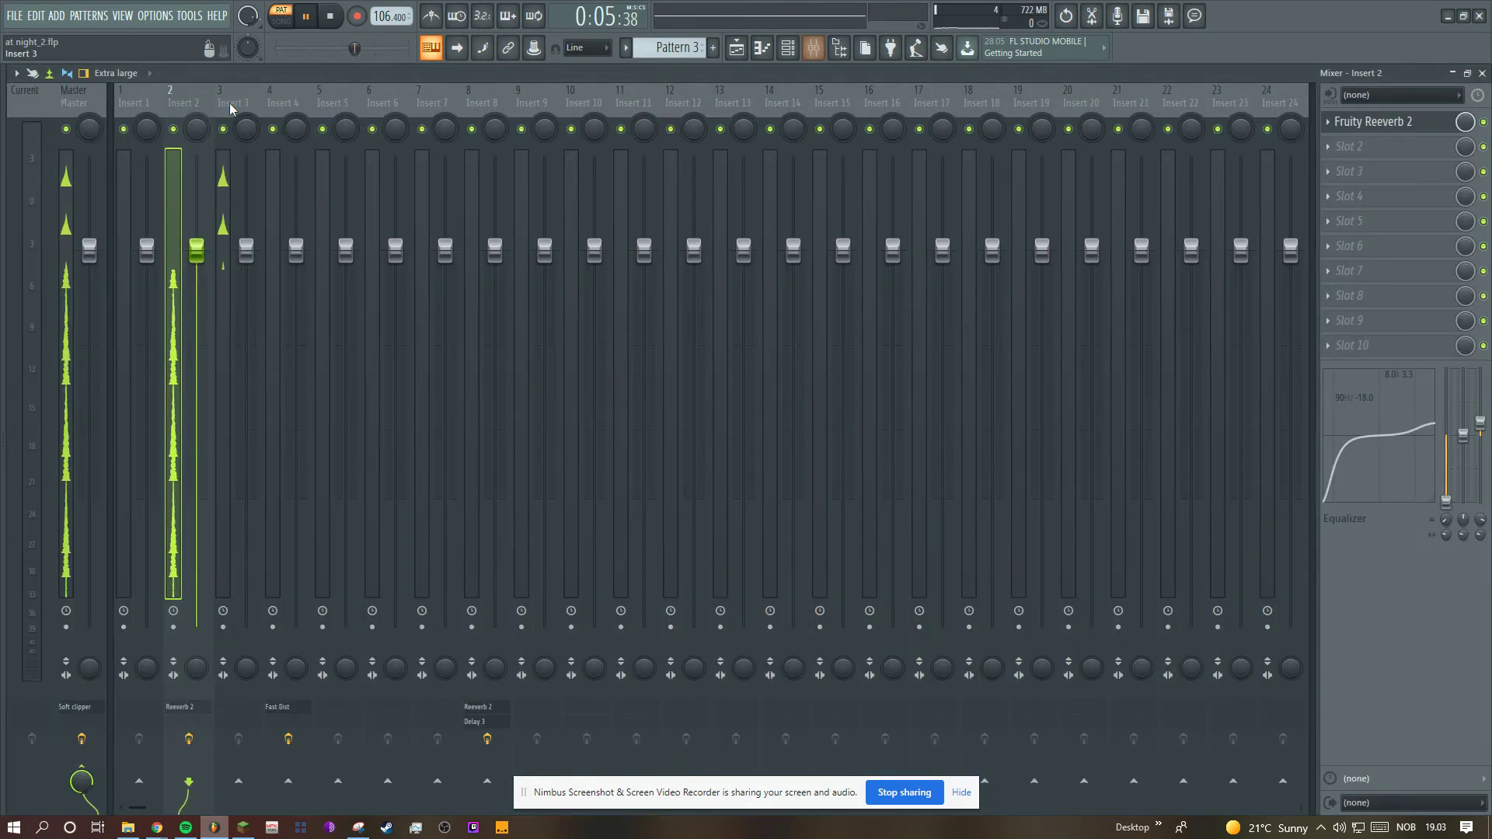
left_click(88, 109)
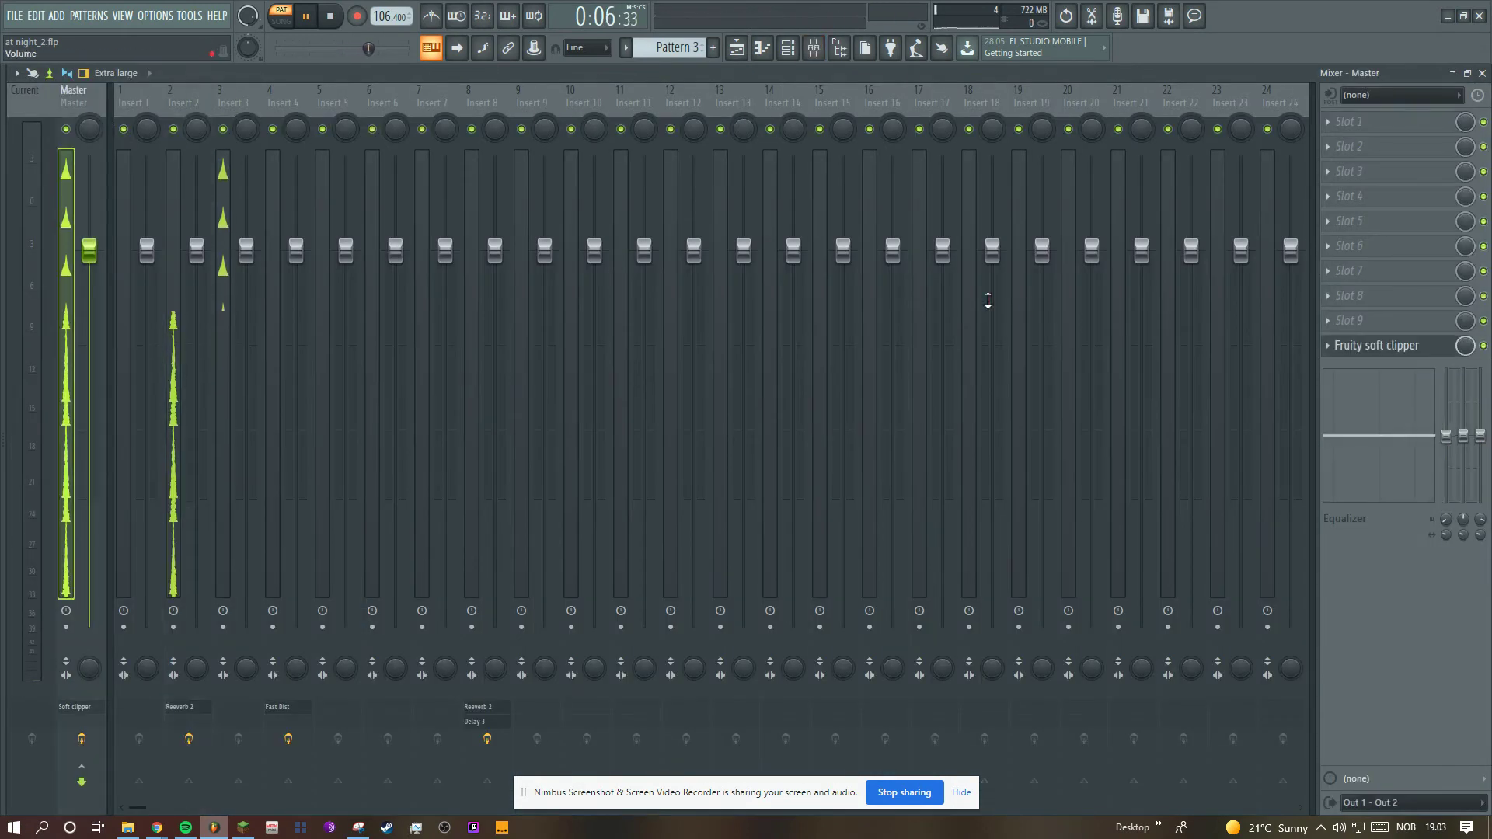
left_click(1391, 346)
left_click(762, 47)
Step: Switch to Pattern 4, play it in the piano roll, and open the Kick [ Badder ] channel from the channel rack
scroll(685, 49, "down", 1)
key("space")
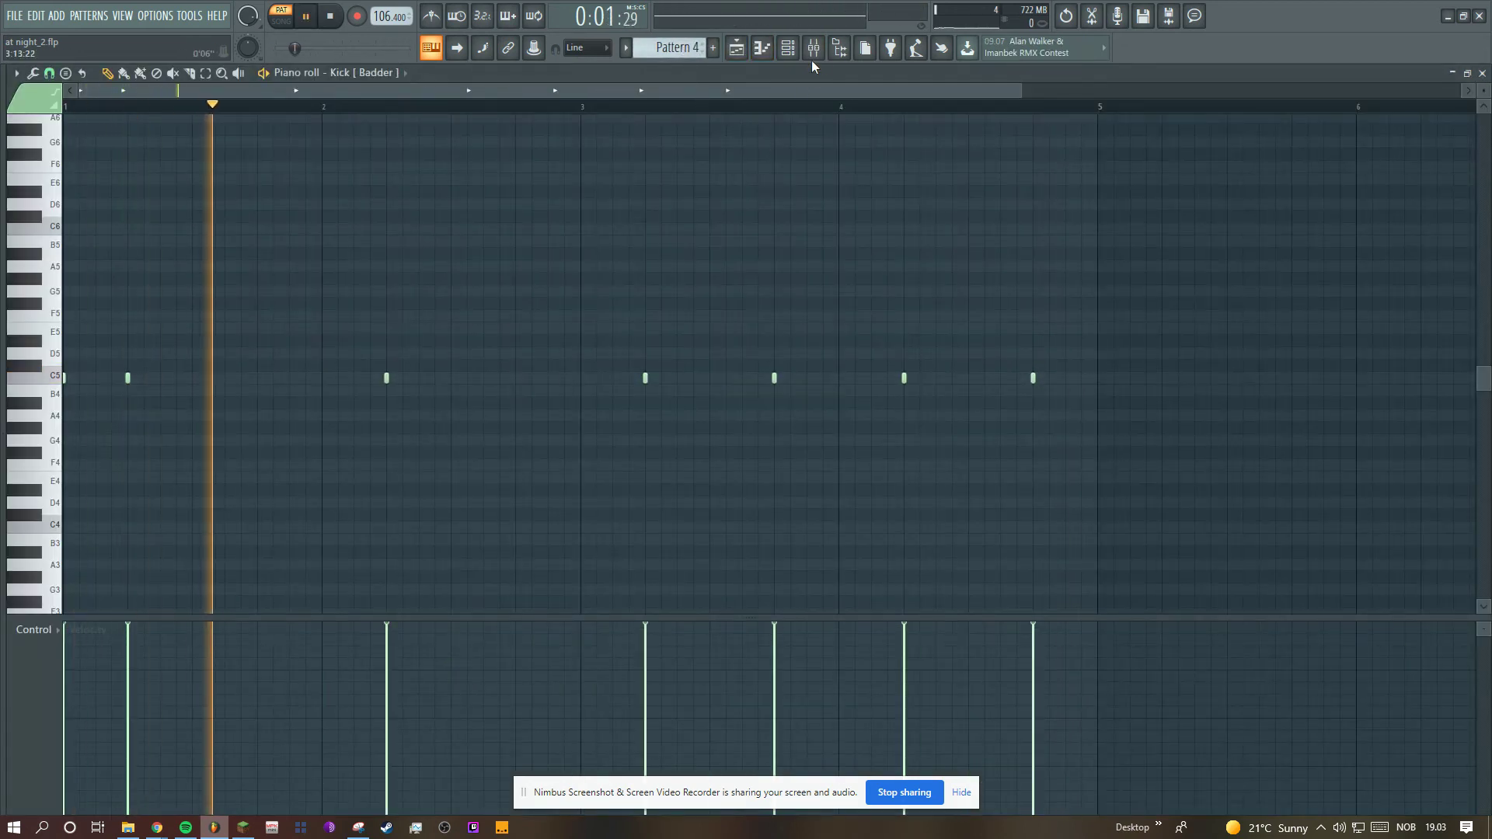
left_click(787, 47)
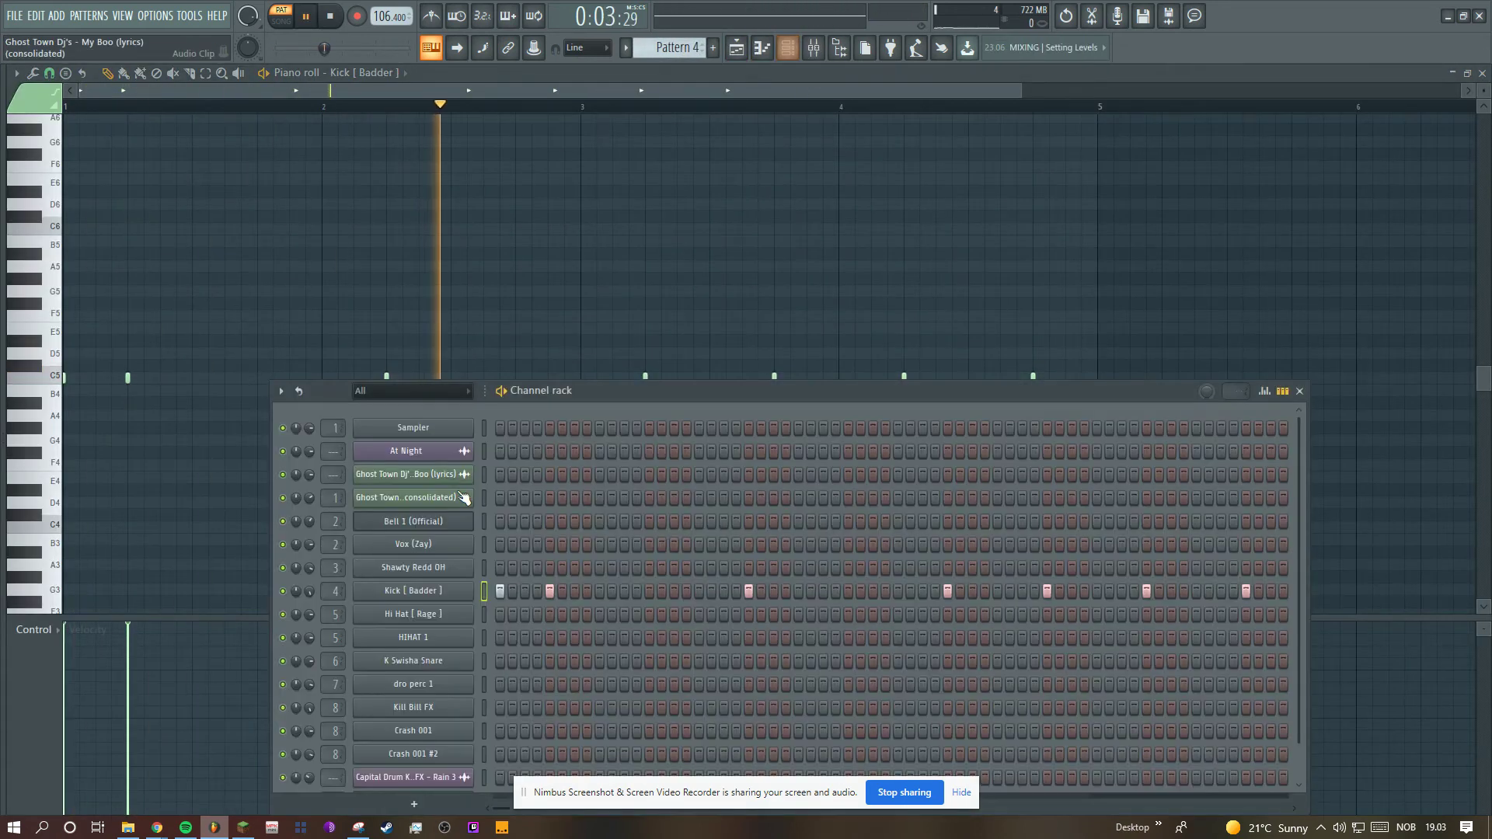
left_click(457, 597)
Step: Check the effects on Insert 4 in the mixer, and audition the Kick [ Badder ] sample from its channel settings
left_click(813, 47)
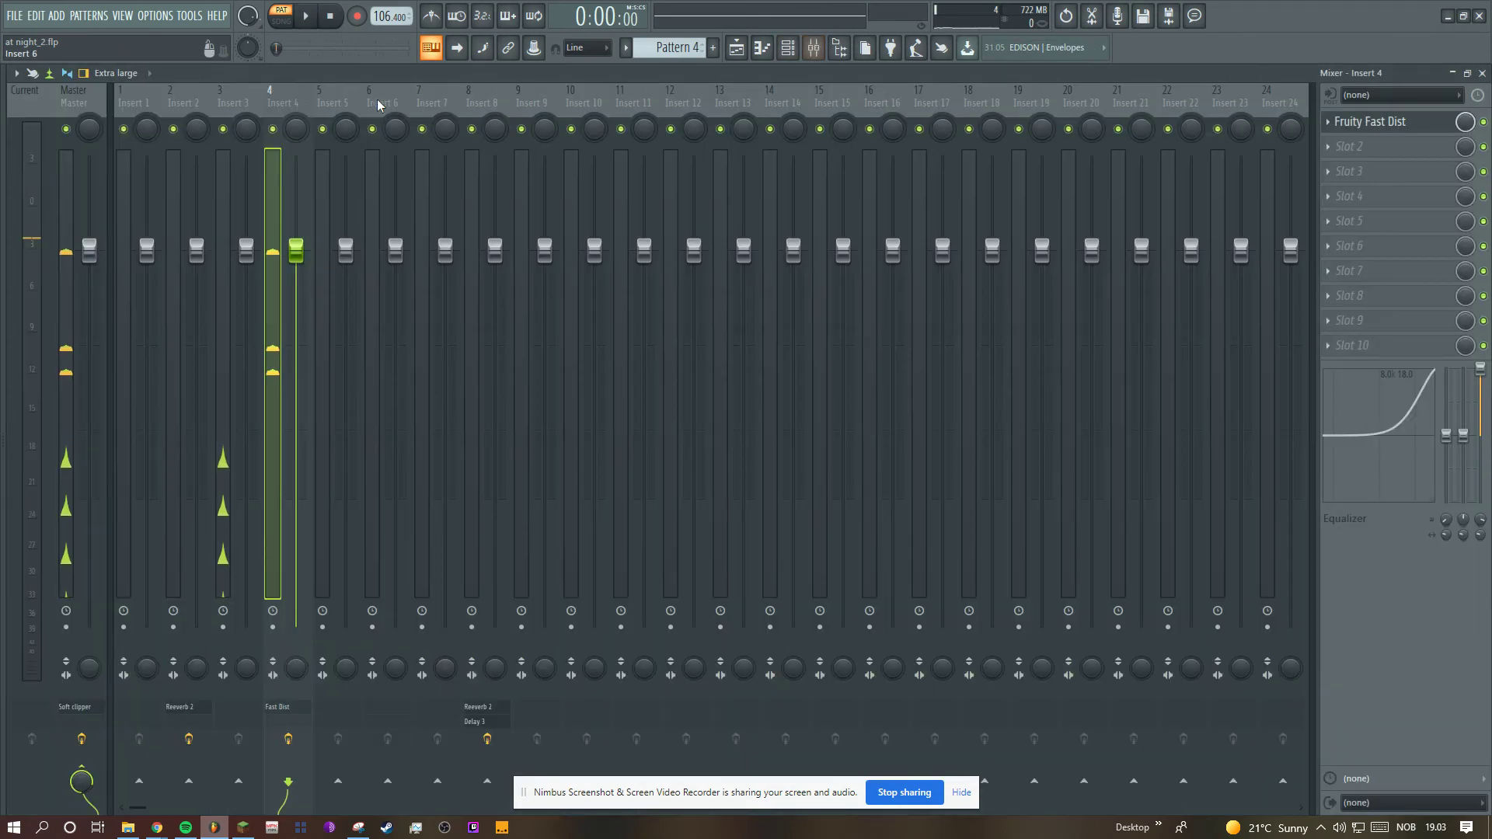
left_click(787, 48)
left_click(418, 594)
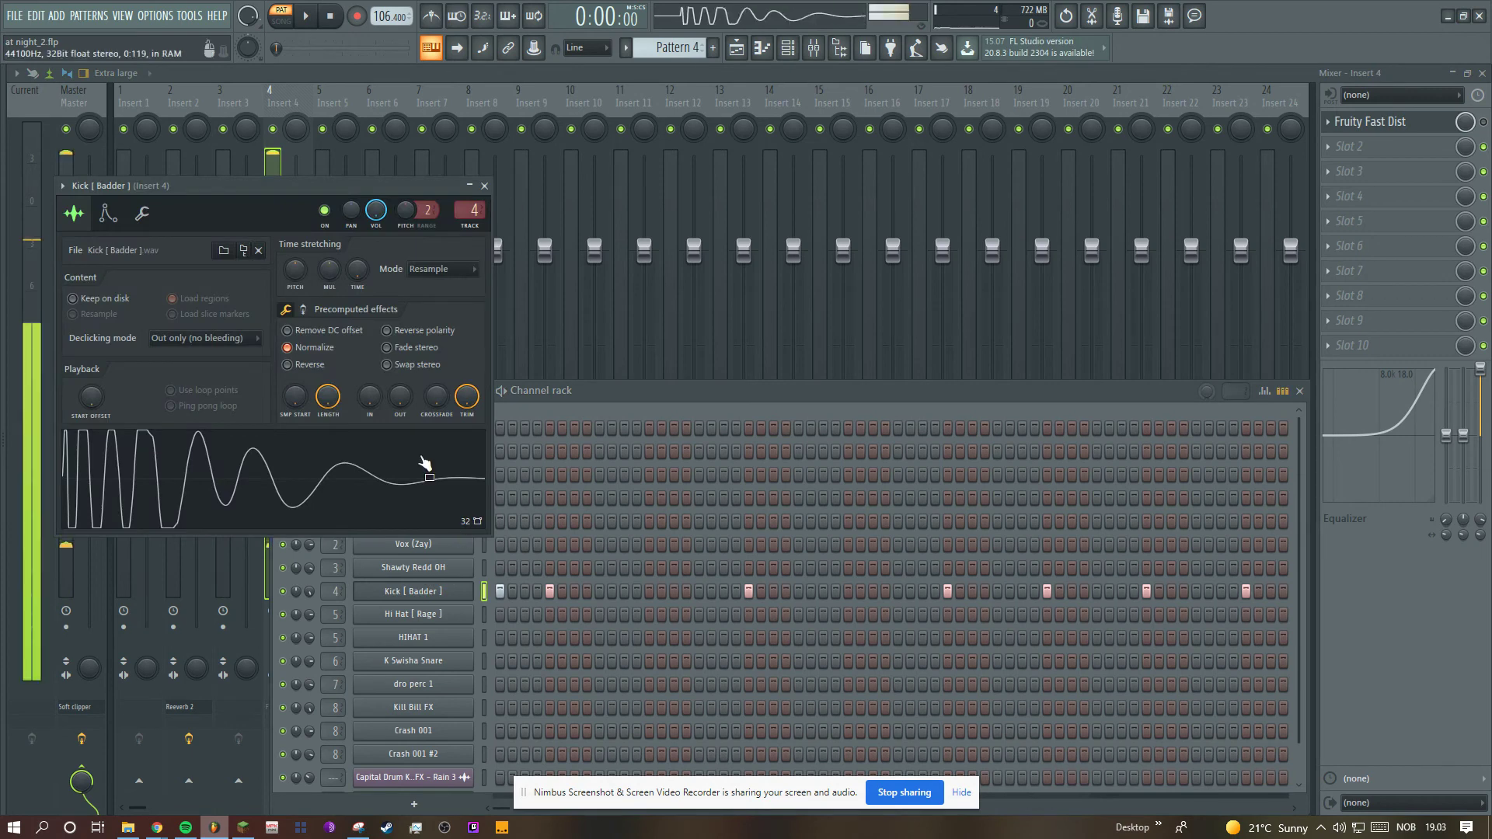
Step: Compare the kick with Fruity Fast Dist bypassed and the high EQ band flattened on Insert 4, and restore both
left_click(1485, 126)
left_click(1477, 383)
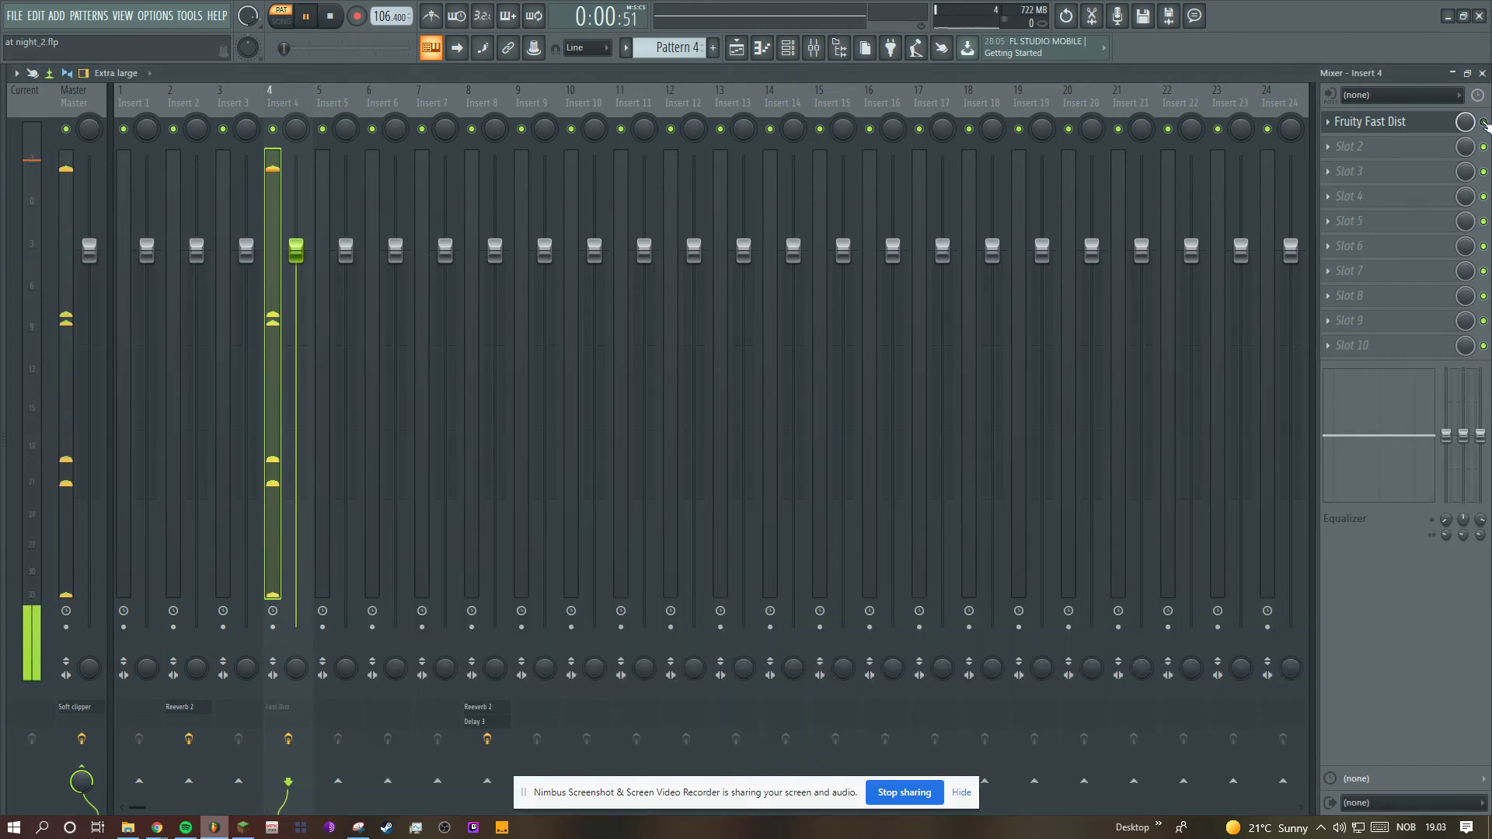
left_click_drag(1476, 439, 1480, 369)
key("space")
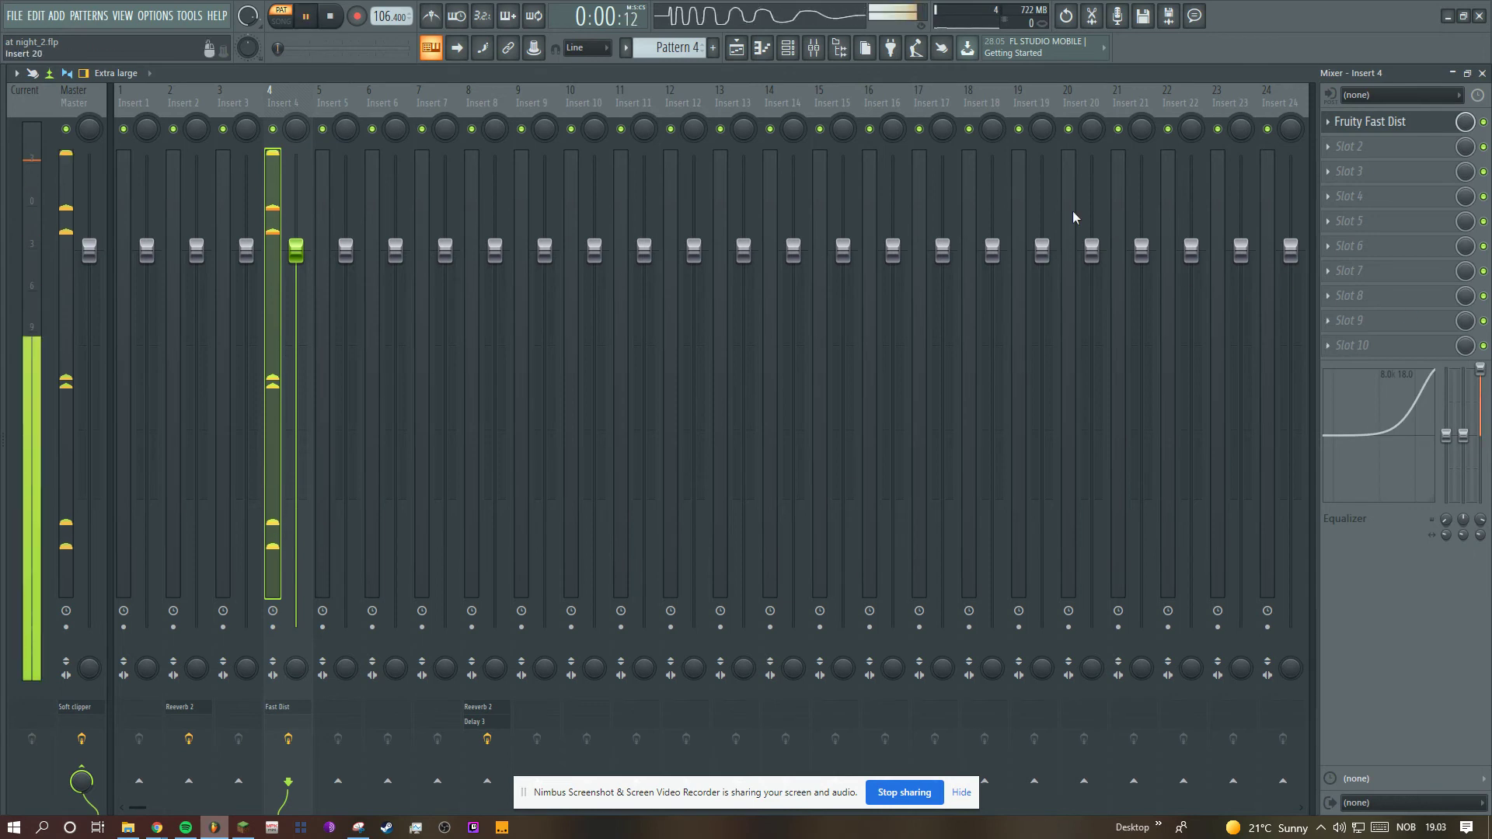
Step: Replay Pattern 4's kick notes in the piano roll, and switch to Pattern 5 to play its Hi Hat [ Rage ] notes
left_click(783, 48)
left_click_drag(1021, 90, 1141, 90)
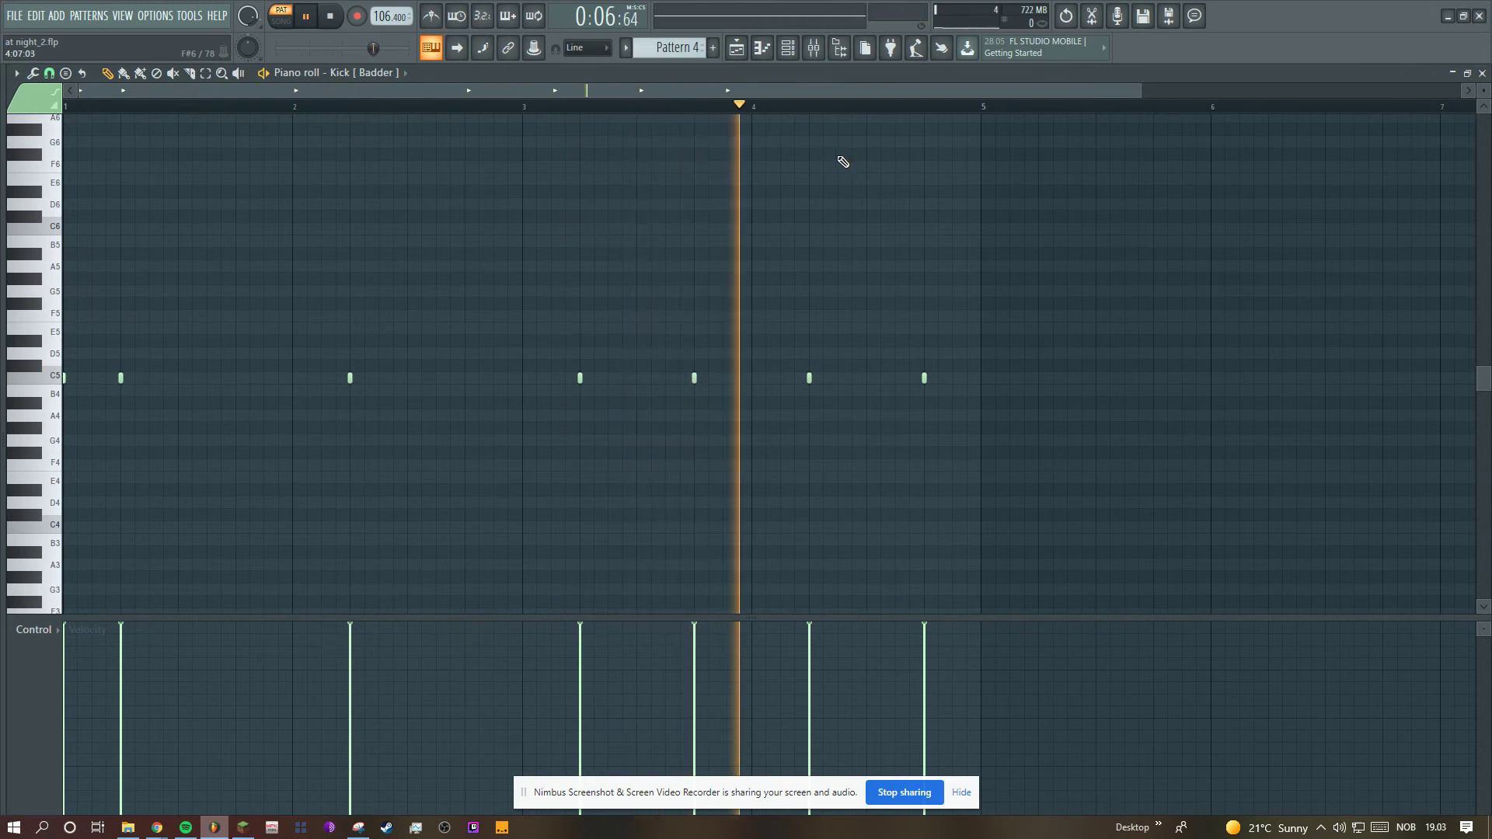
key("space")
scroll(688, 45, "down", 1)
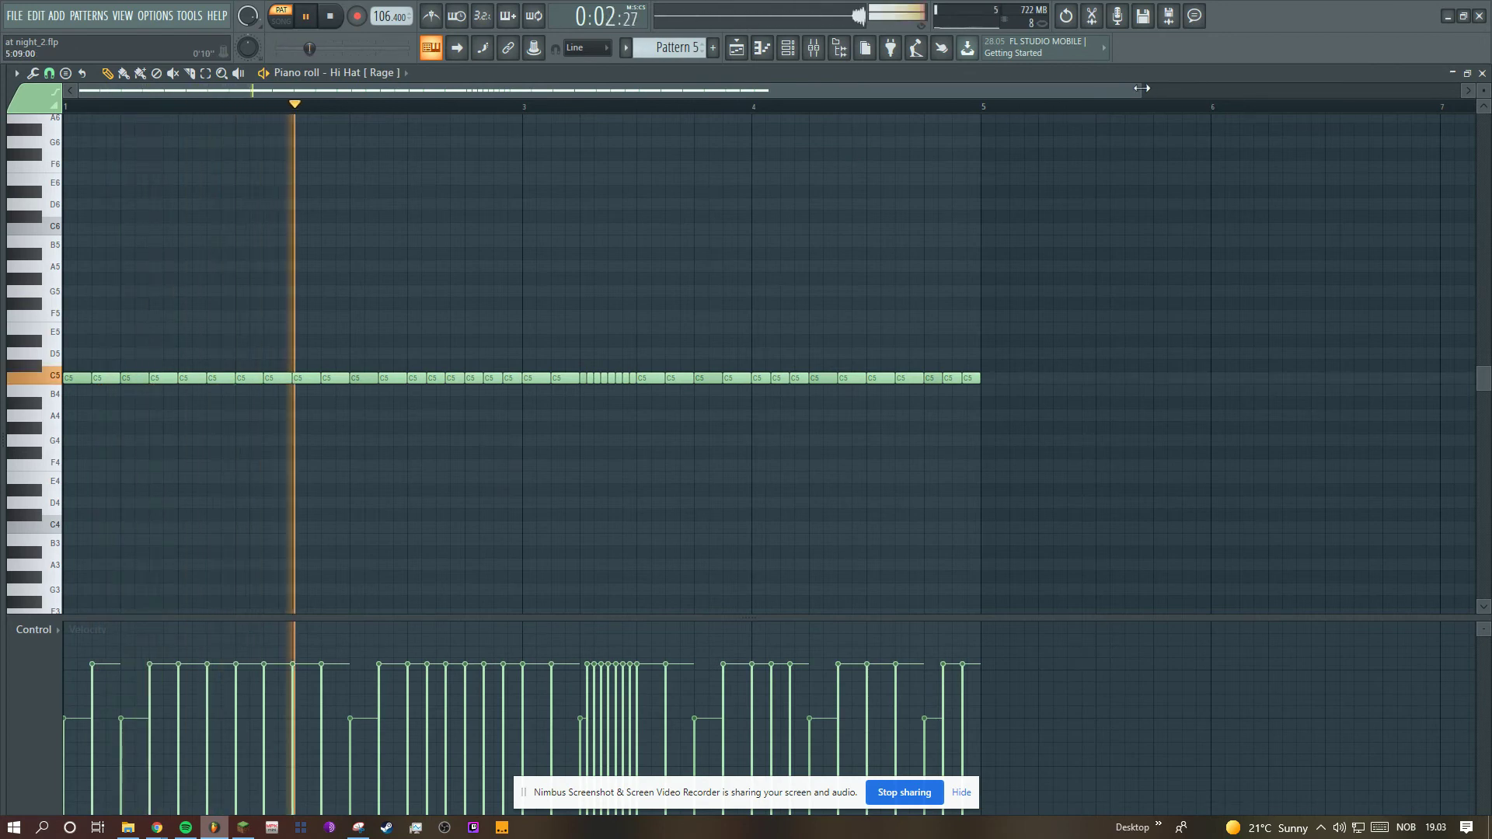
left_click_drag(1142, 88, 936, 120)
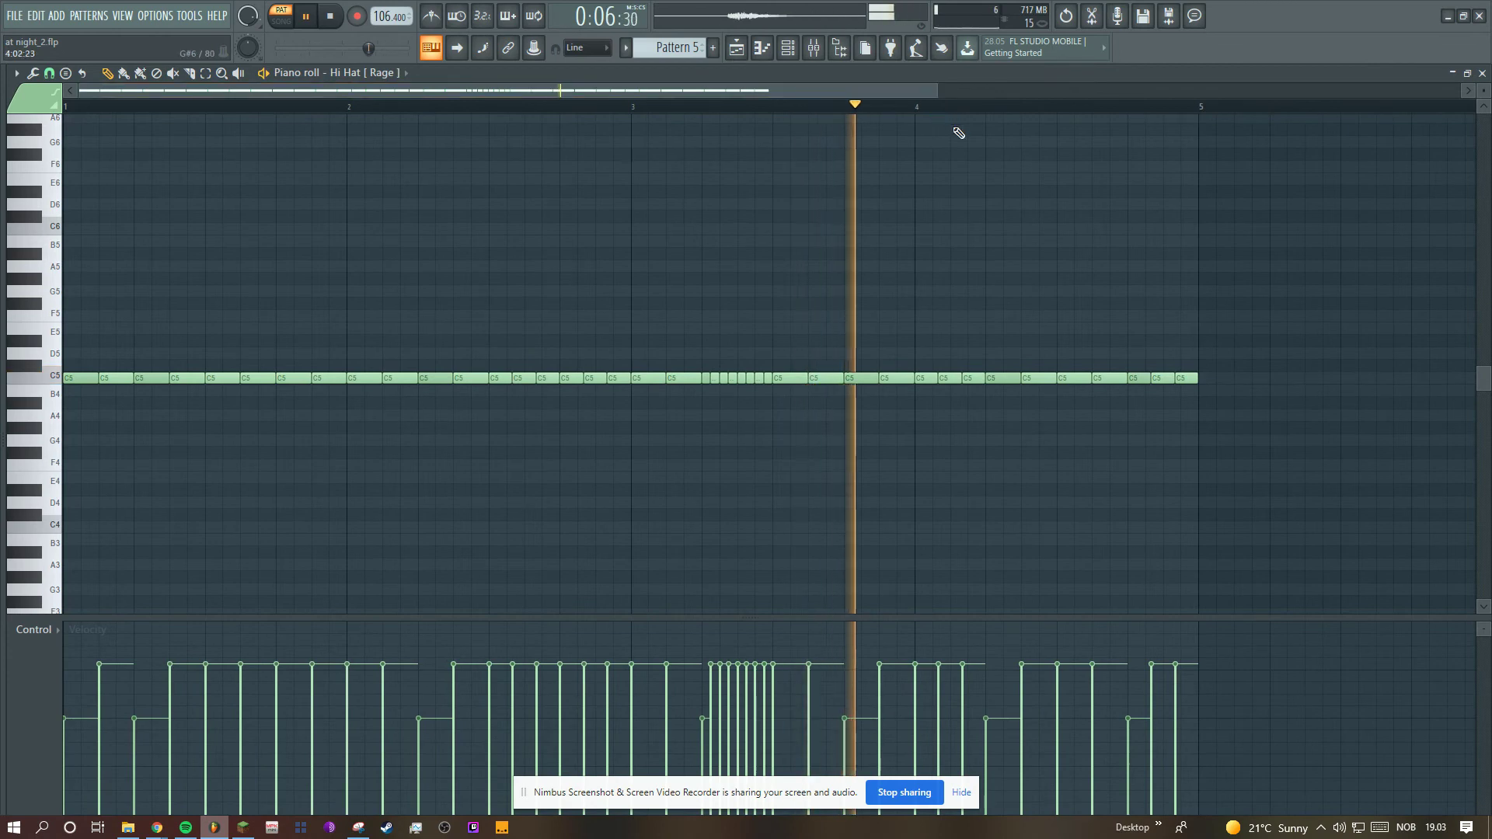
Step: Check the hi-hats in the channel rack and their Insert 5 equalizer in the mixer, and return to the piano roll
left_click(786, 48)
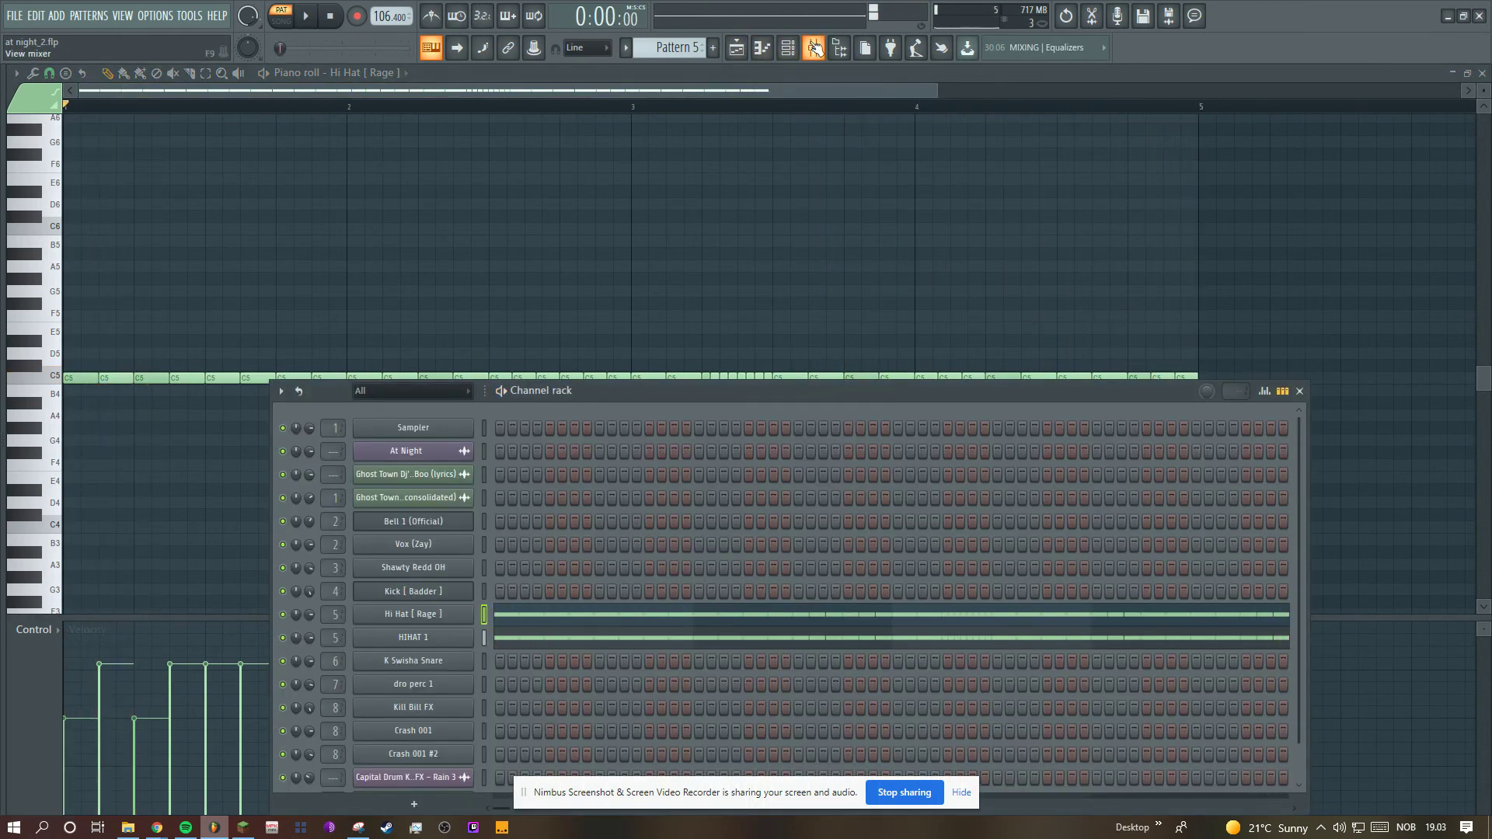
key("F9")
key("space")
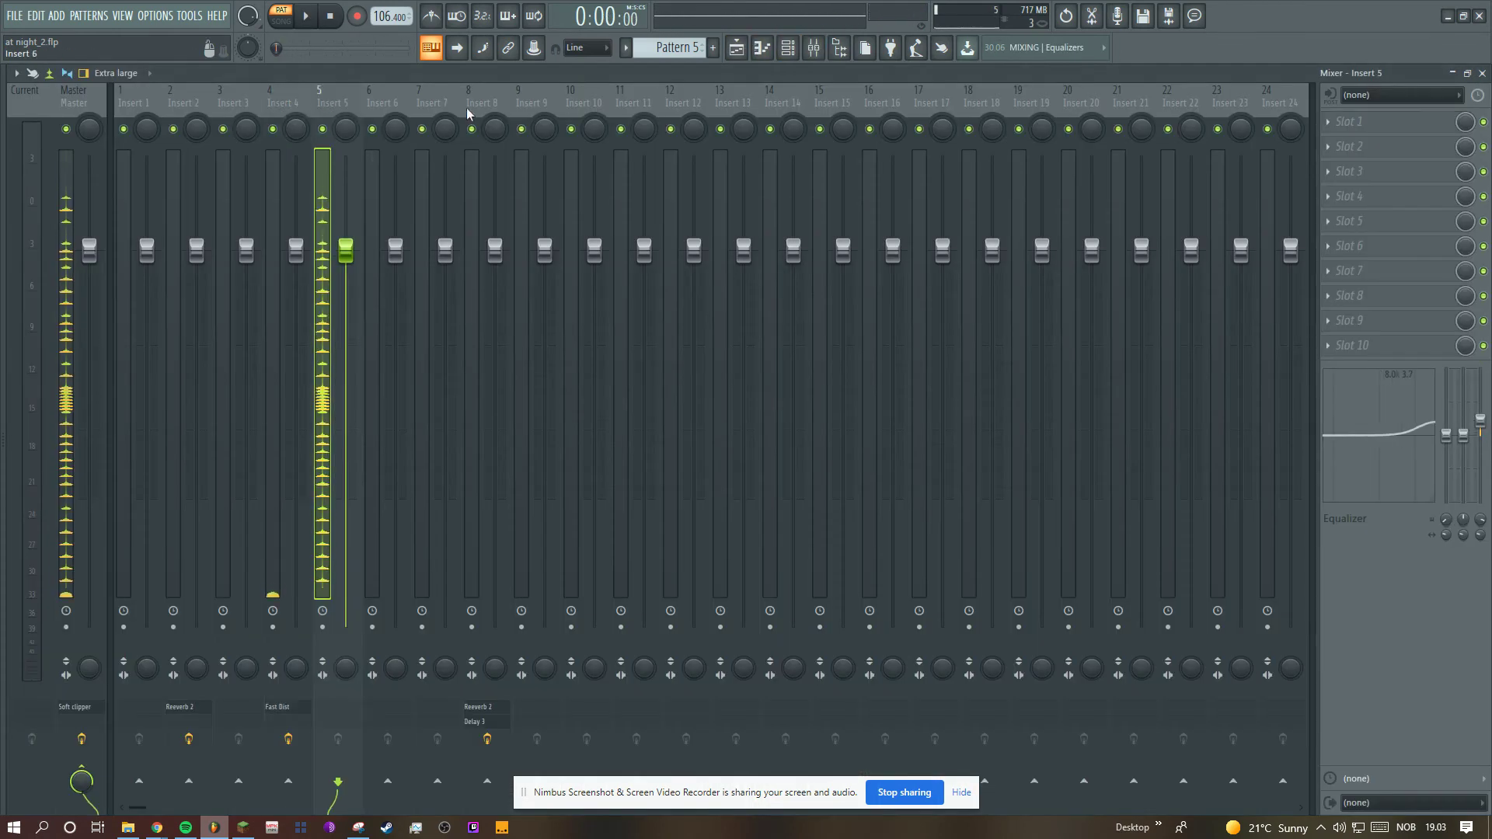
left_click(760, 50)
Step: Audition the Hi Hat [ Rage ] sample from its channel settings, close them, and move the channel rack clear of the notes
left_click(787, 48)
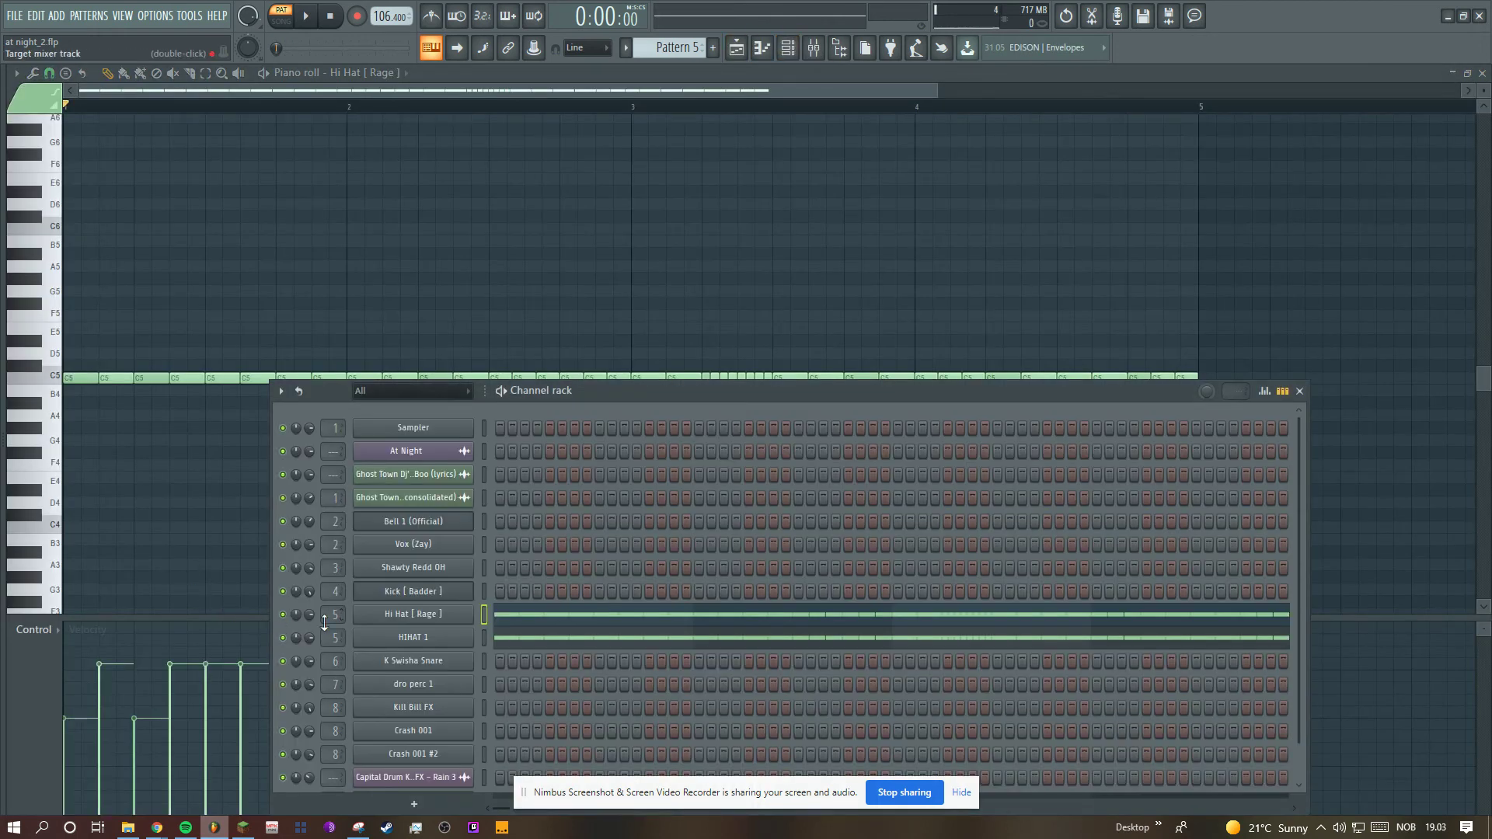
left_click(378, 615)
key("space")
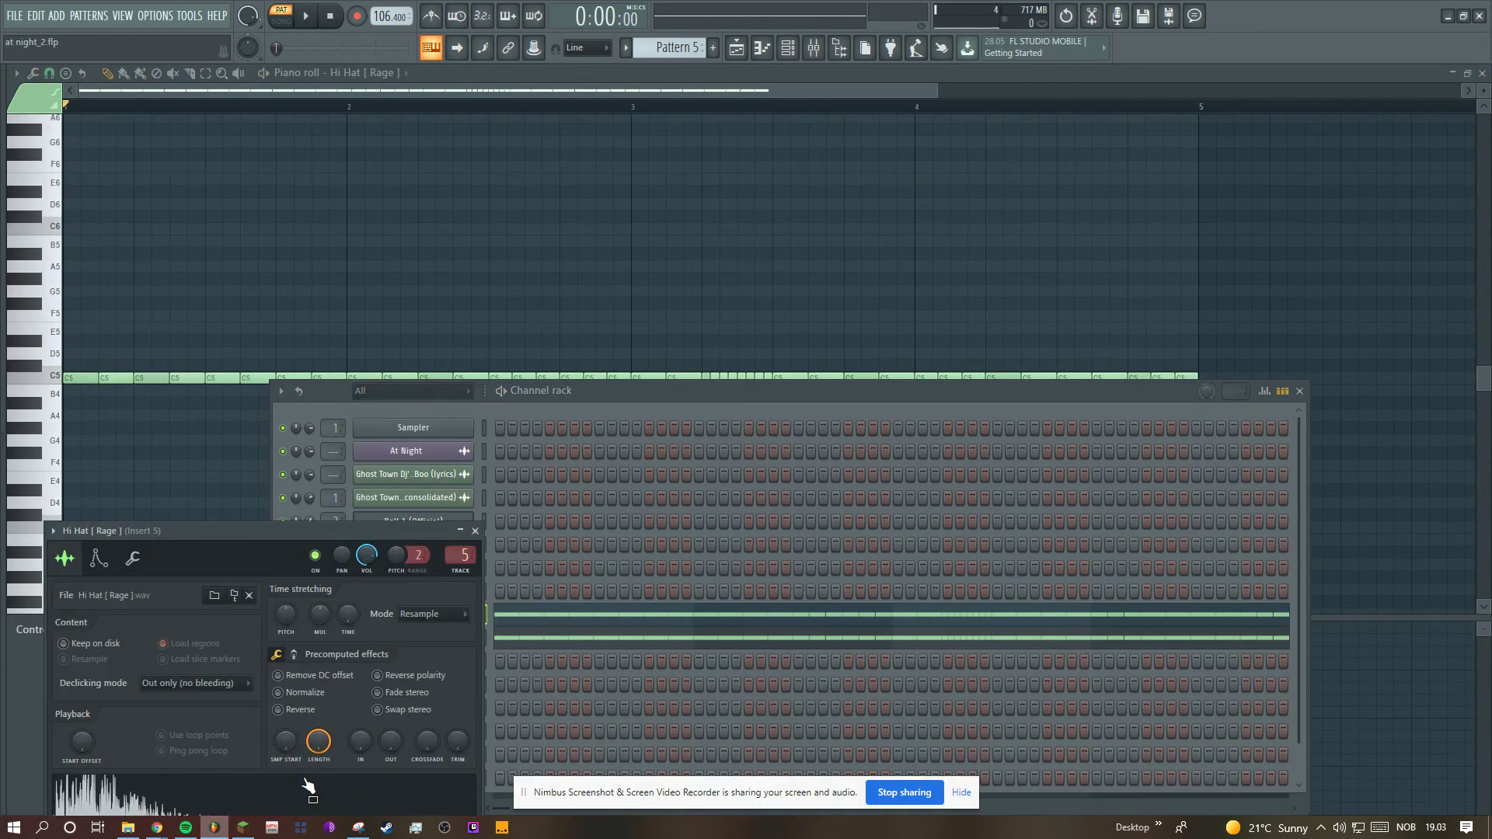
left_click(475, 530)
left_click_drag(614, 399, 577, 409)
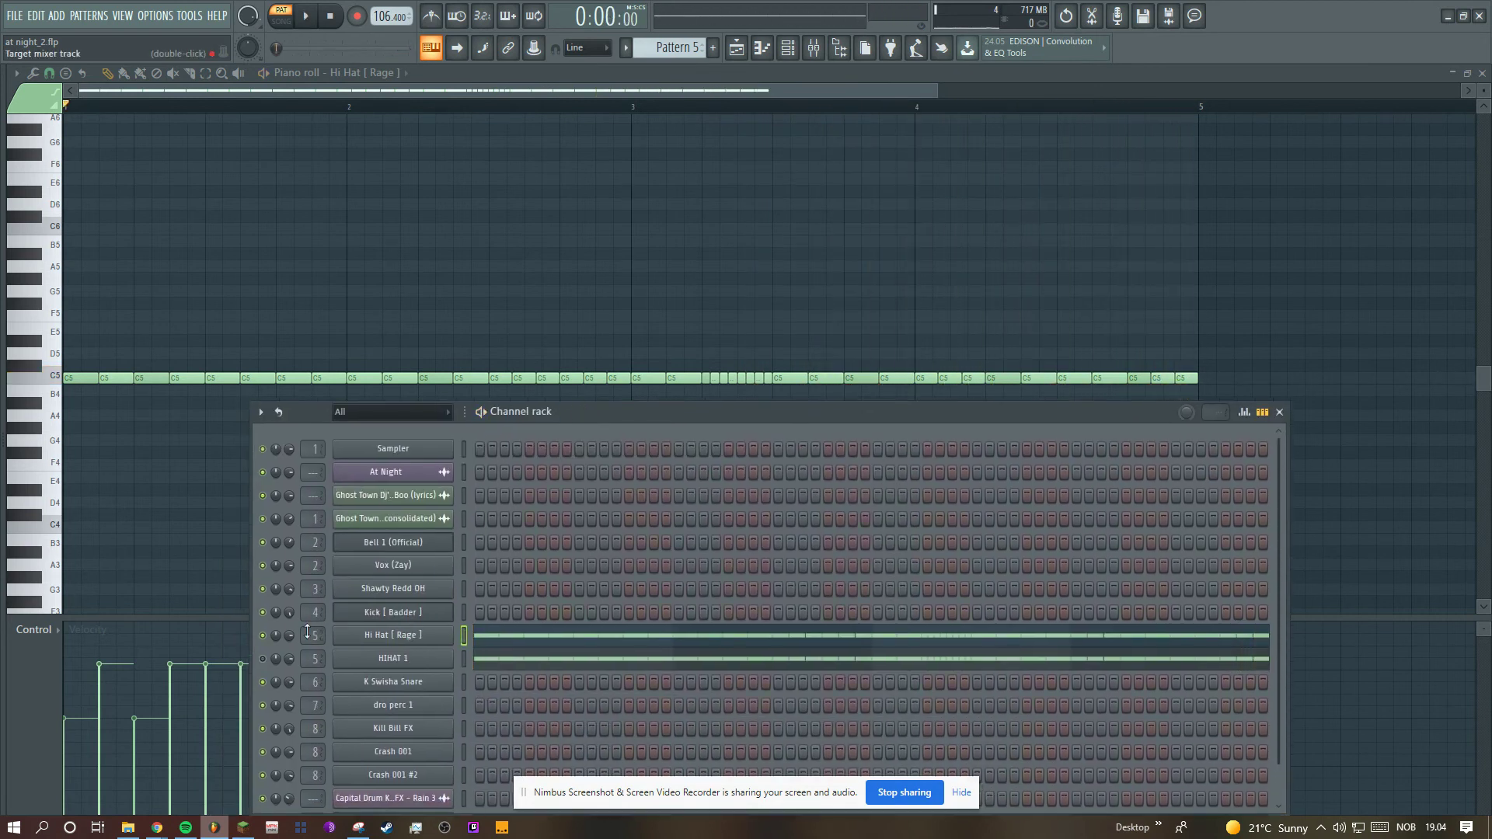
Step: Switch the piano roll to the HIHAT 1 channel while Pattern 5 plays
left_click(392, 73)
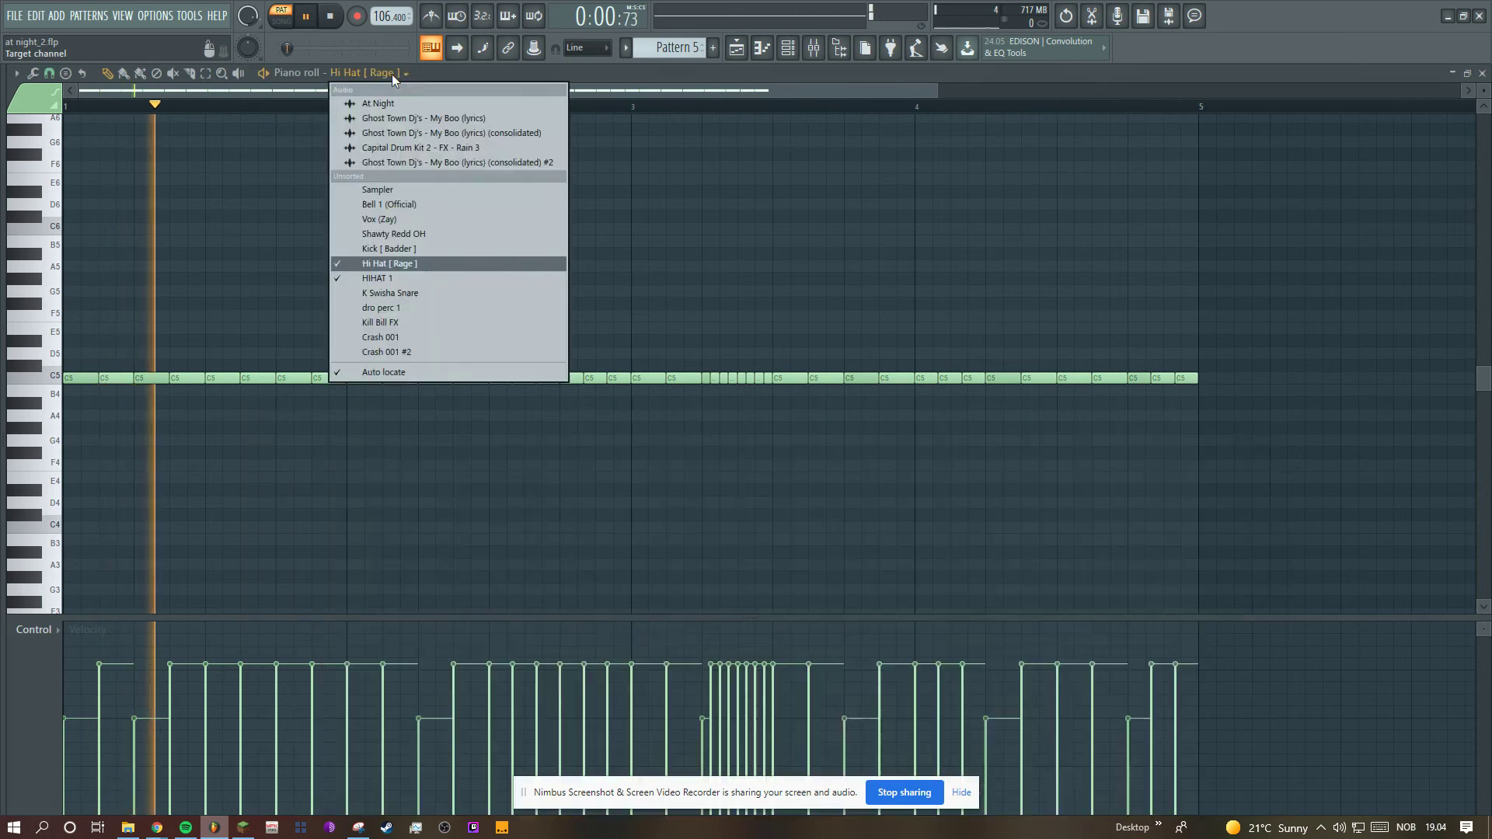
left_click(403, 272)
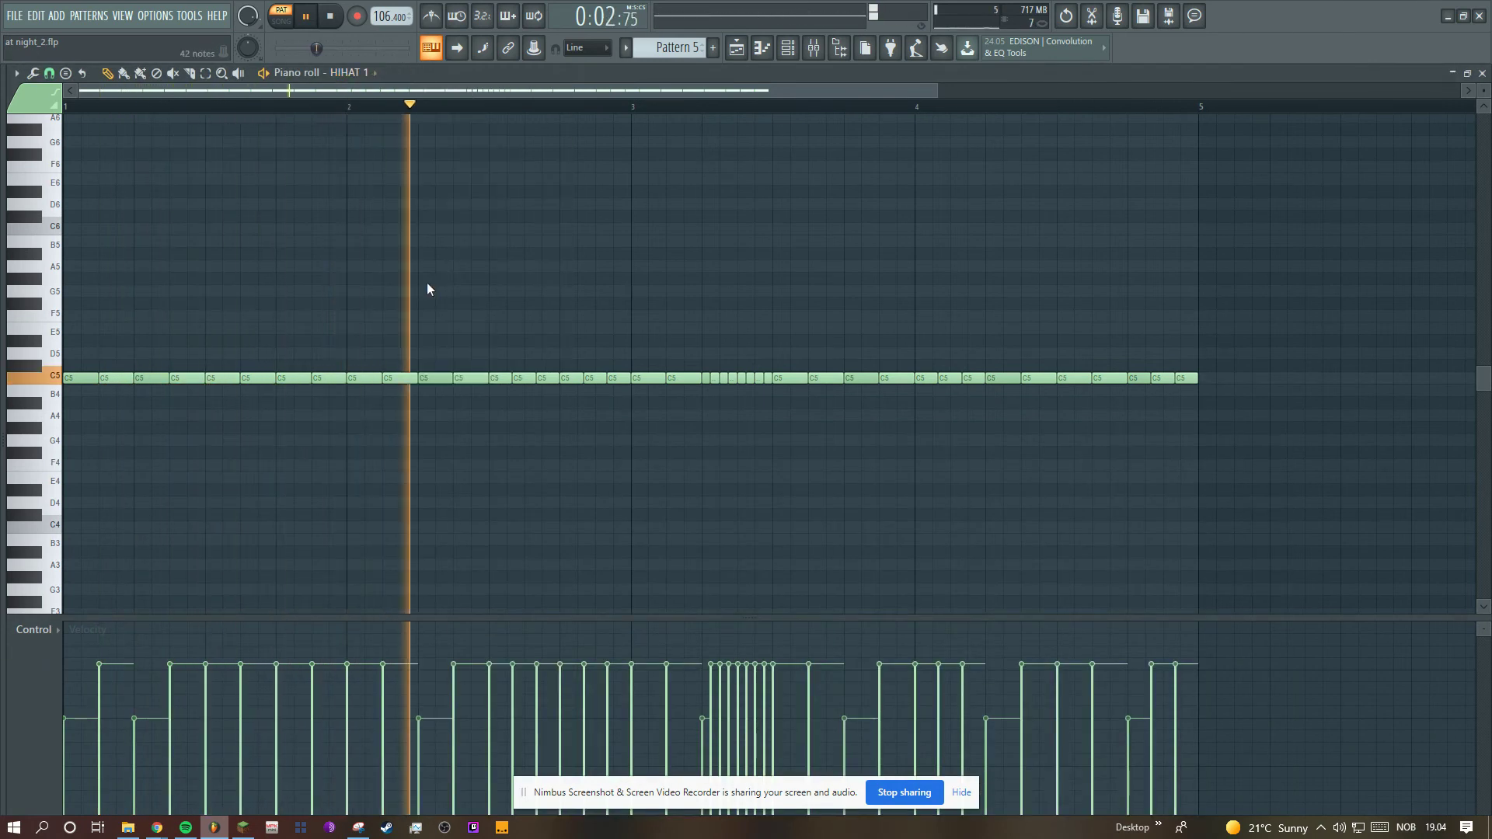
Step: Stop Pattern 5, play Pattern 6's K Swisha Snare notes in the piano roll, and check the snare in the channel rack
left_click(788, 48)
key("space")
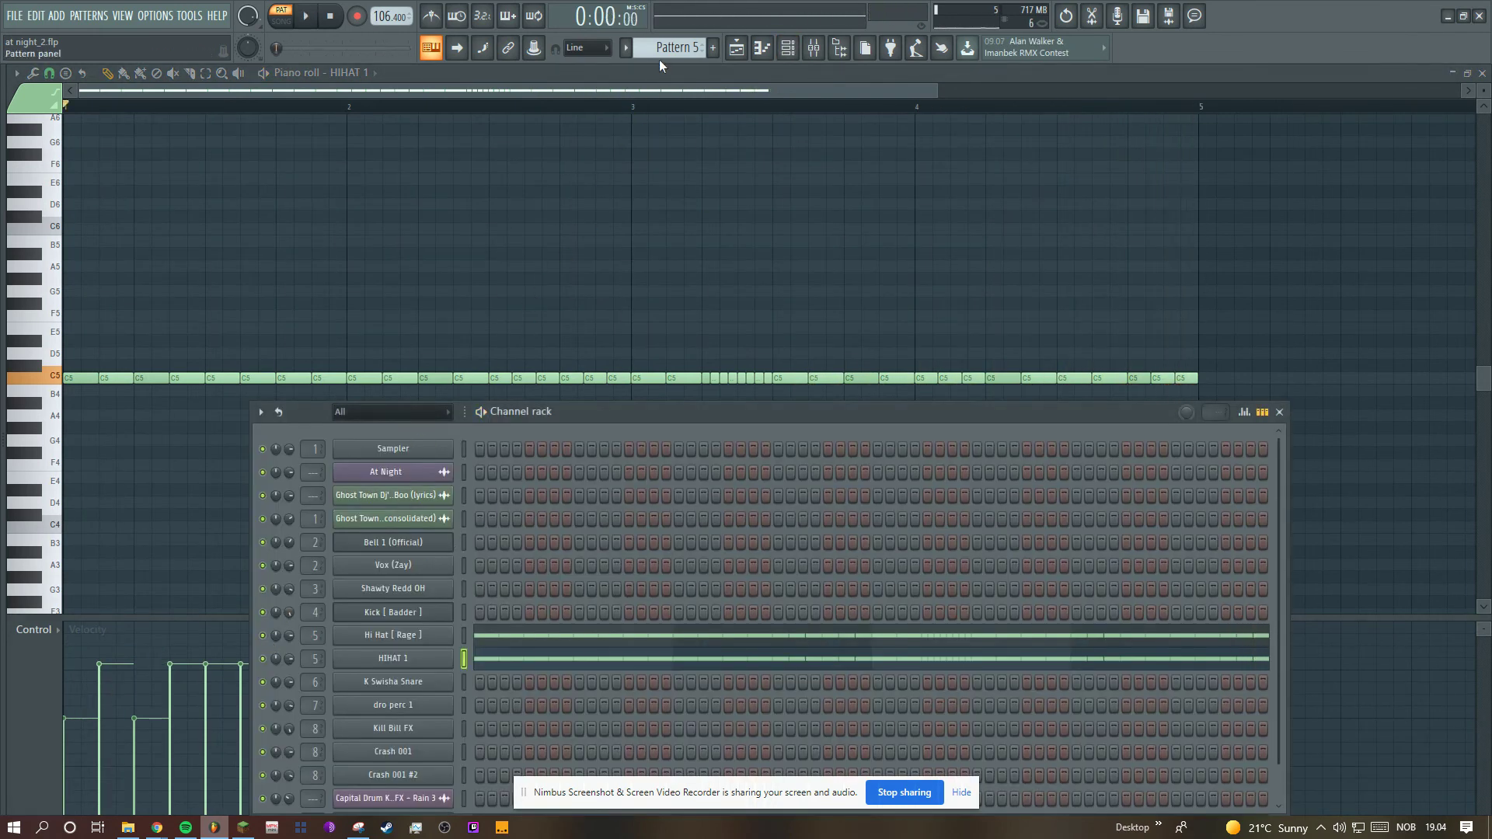
scroll(667, 48, "down", 1)
key("space")
key("F6")
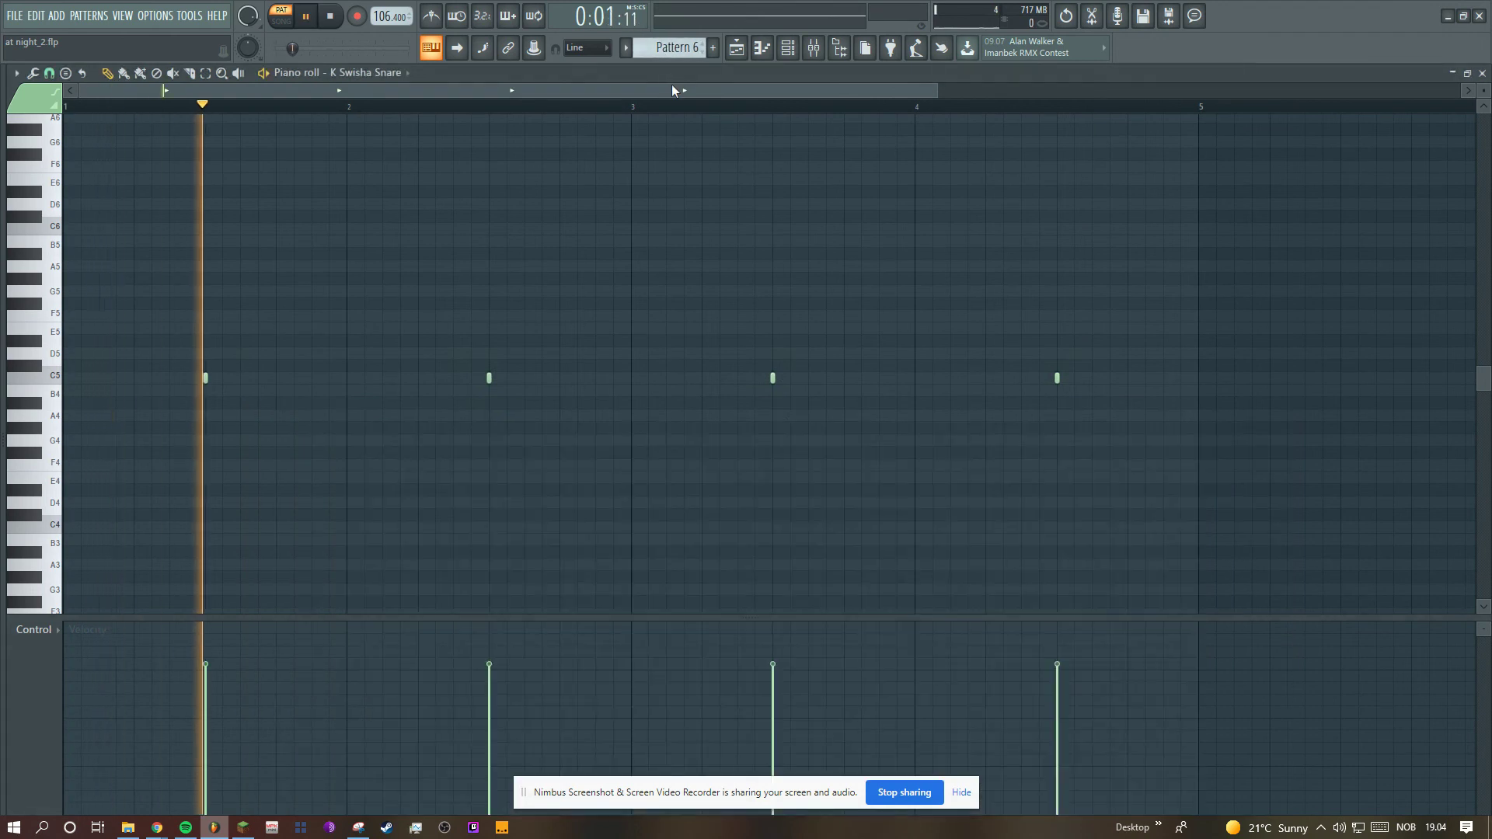
left_click(787, 53)
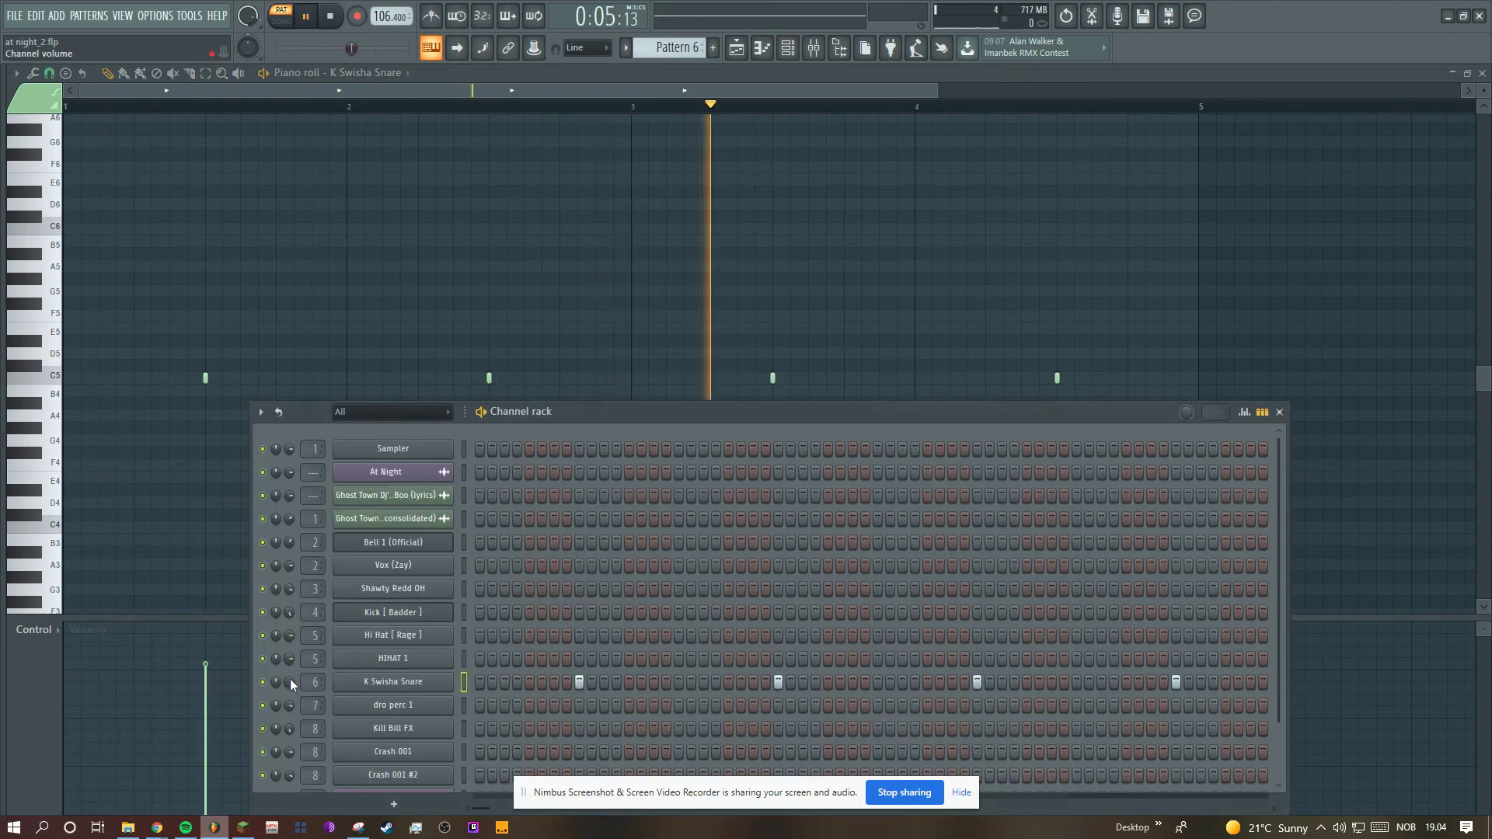
key("F6")
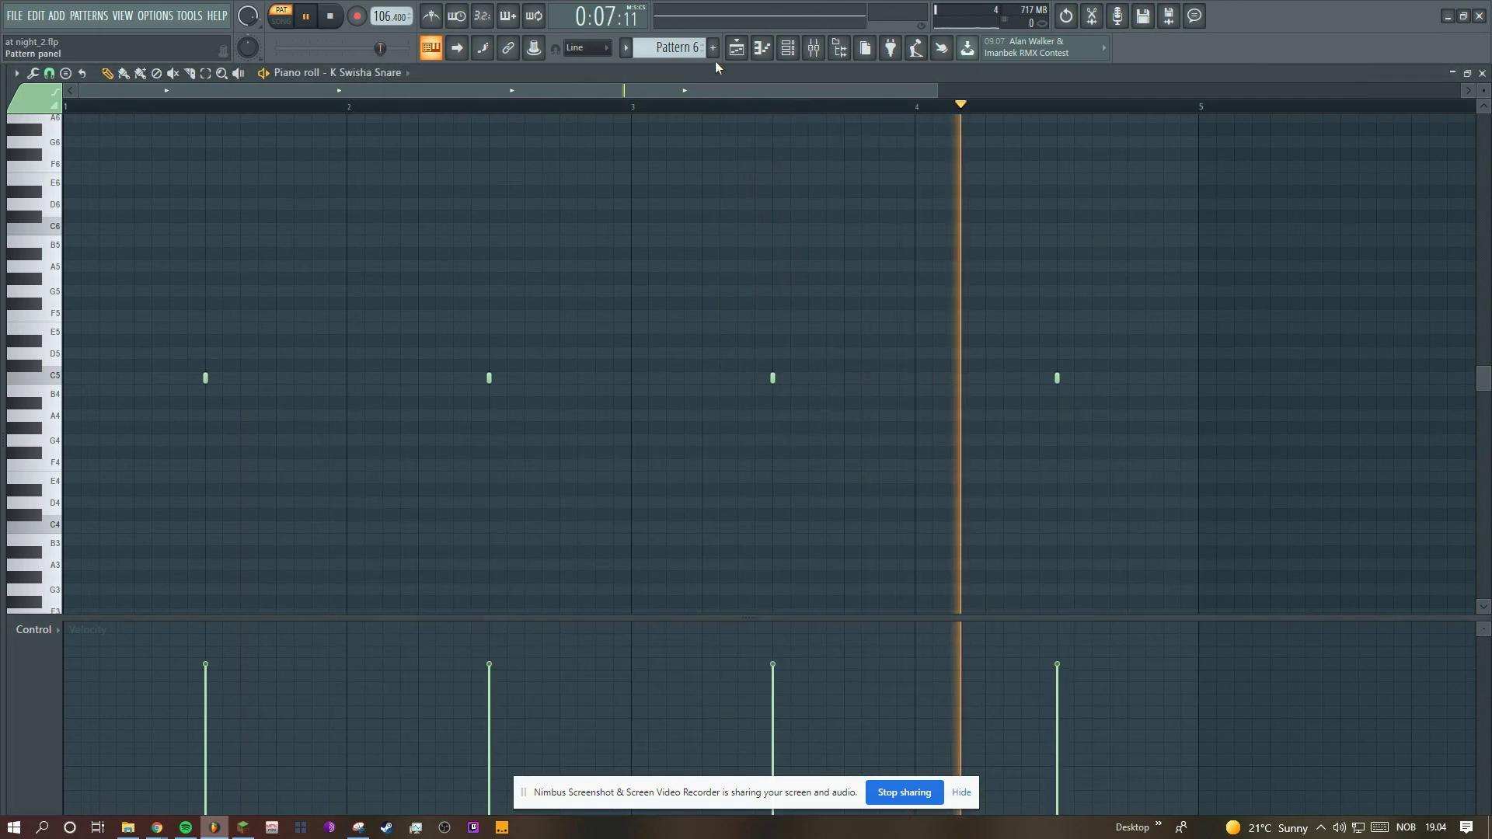
Step: Play Pattern 7's dro perc 1 notes, check the mixer, and return to the piano roll with playback stopped
scroll(694, 43, "up", 1)
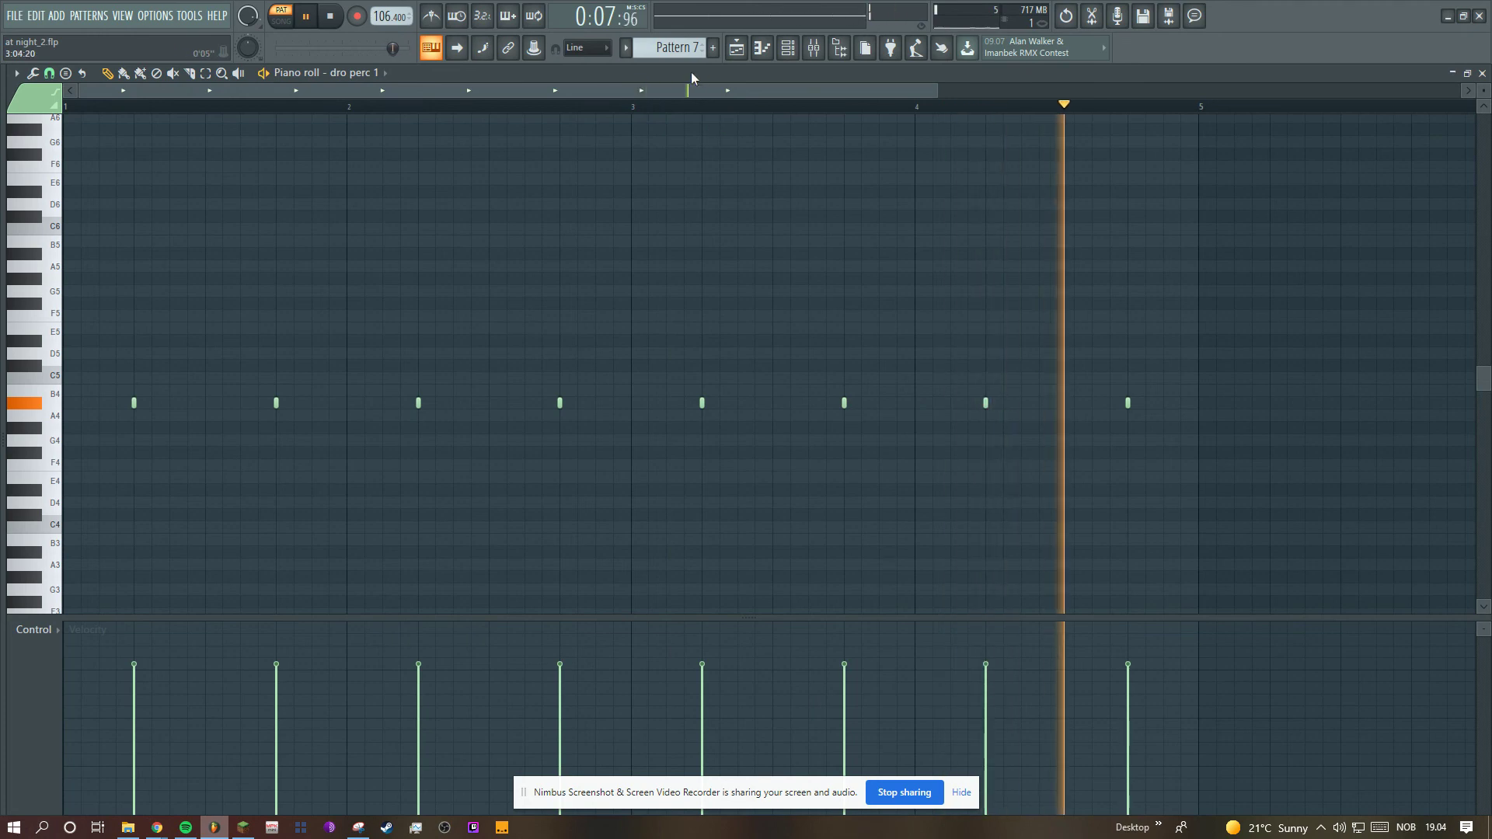
left_click(821, 51)
left_click(765, 50)
key("space")
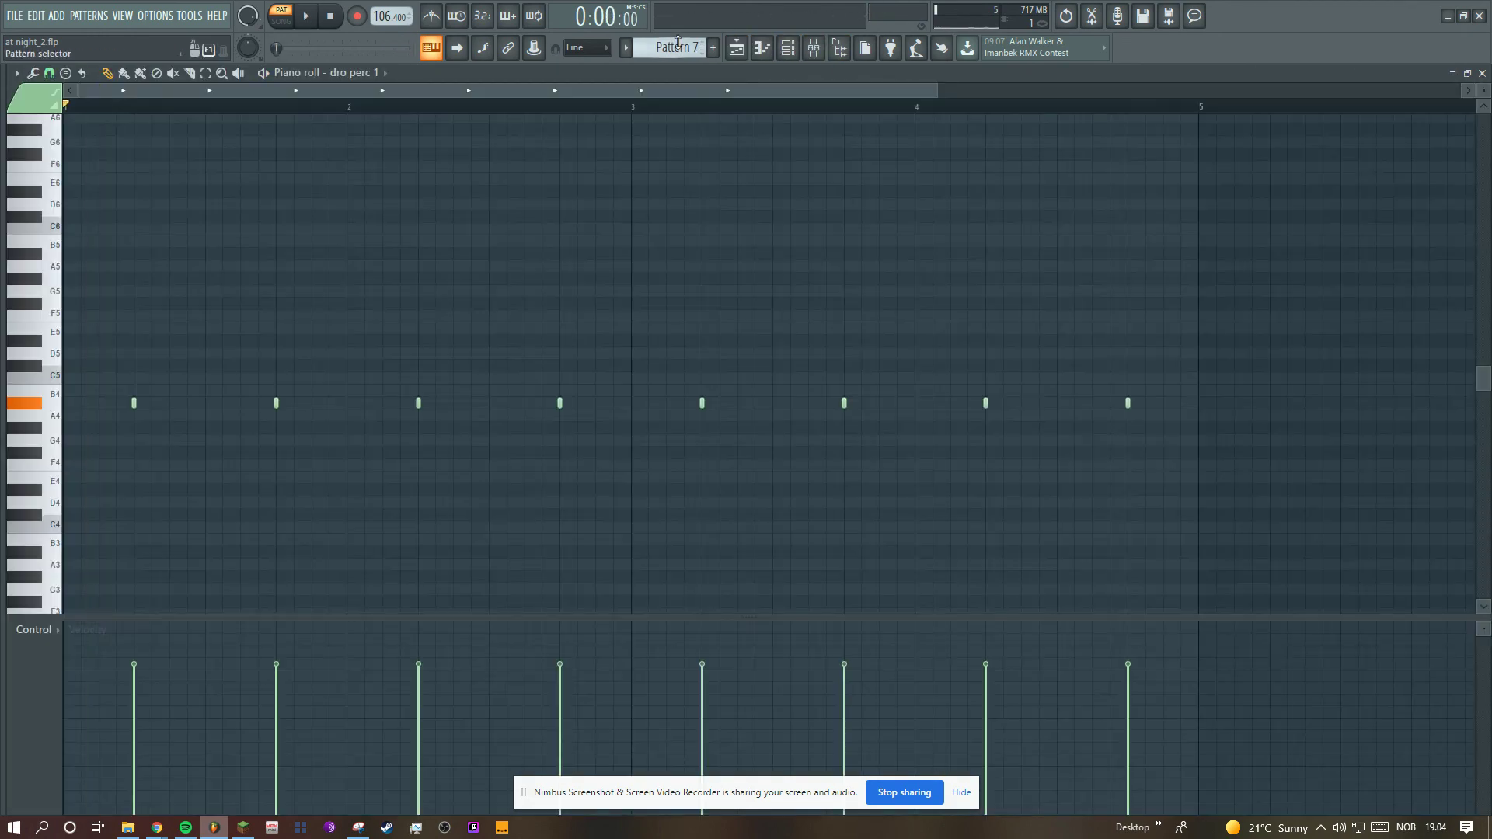
Step: Play Pattern 8's Kill Bill FX note and check the sample's channel settings from the channel rack
scroll(685, 47, "down", 1)
key("space")
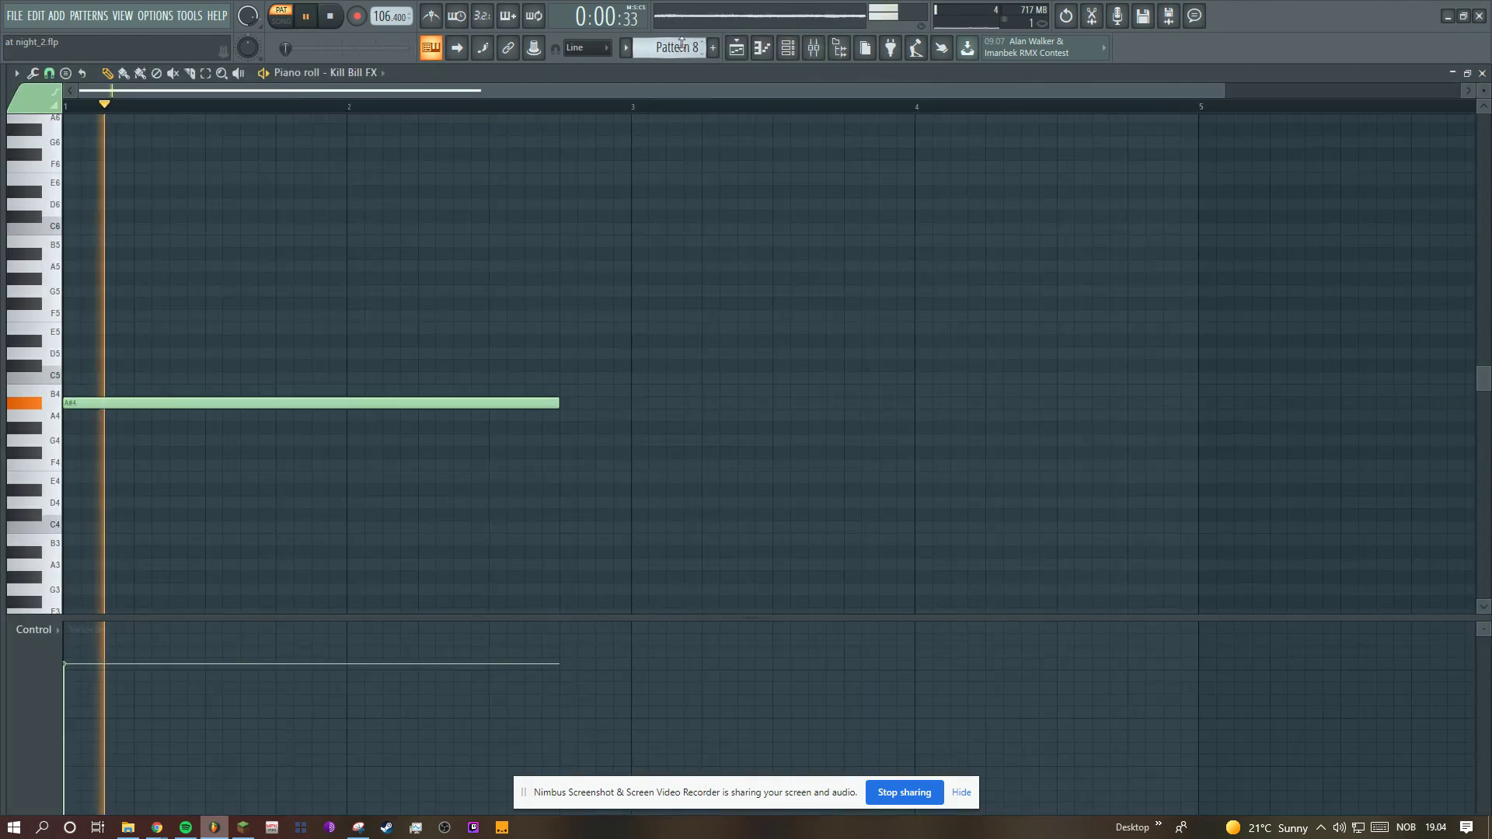
left_click(791, 53)
left_click(425, 723)
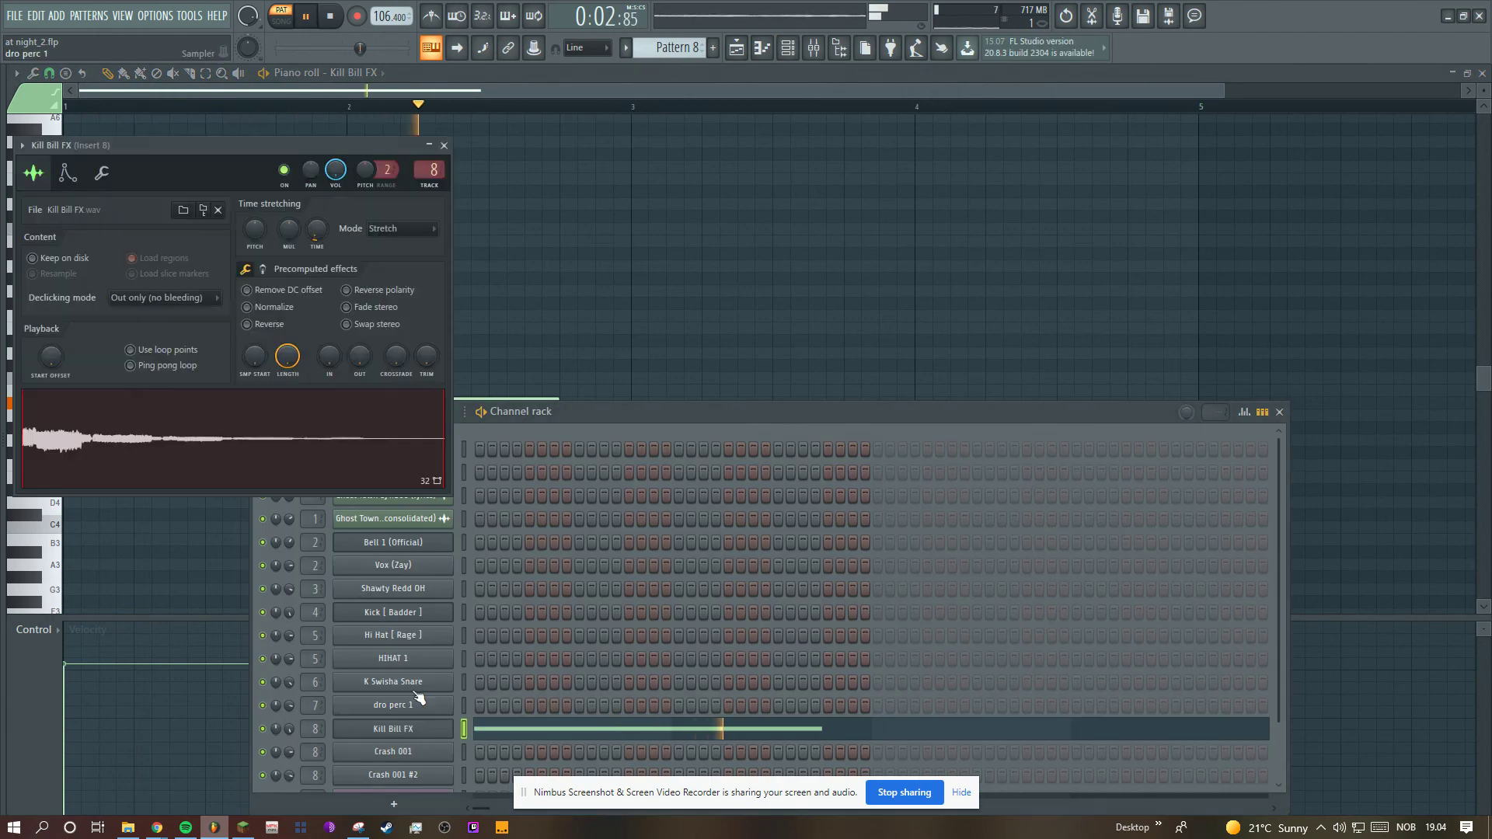
left_click(568, 87)
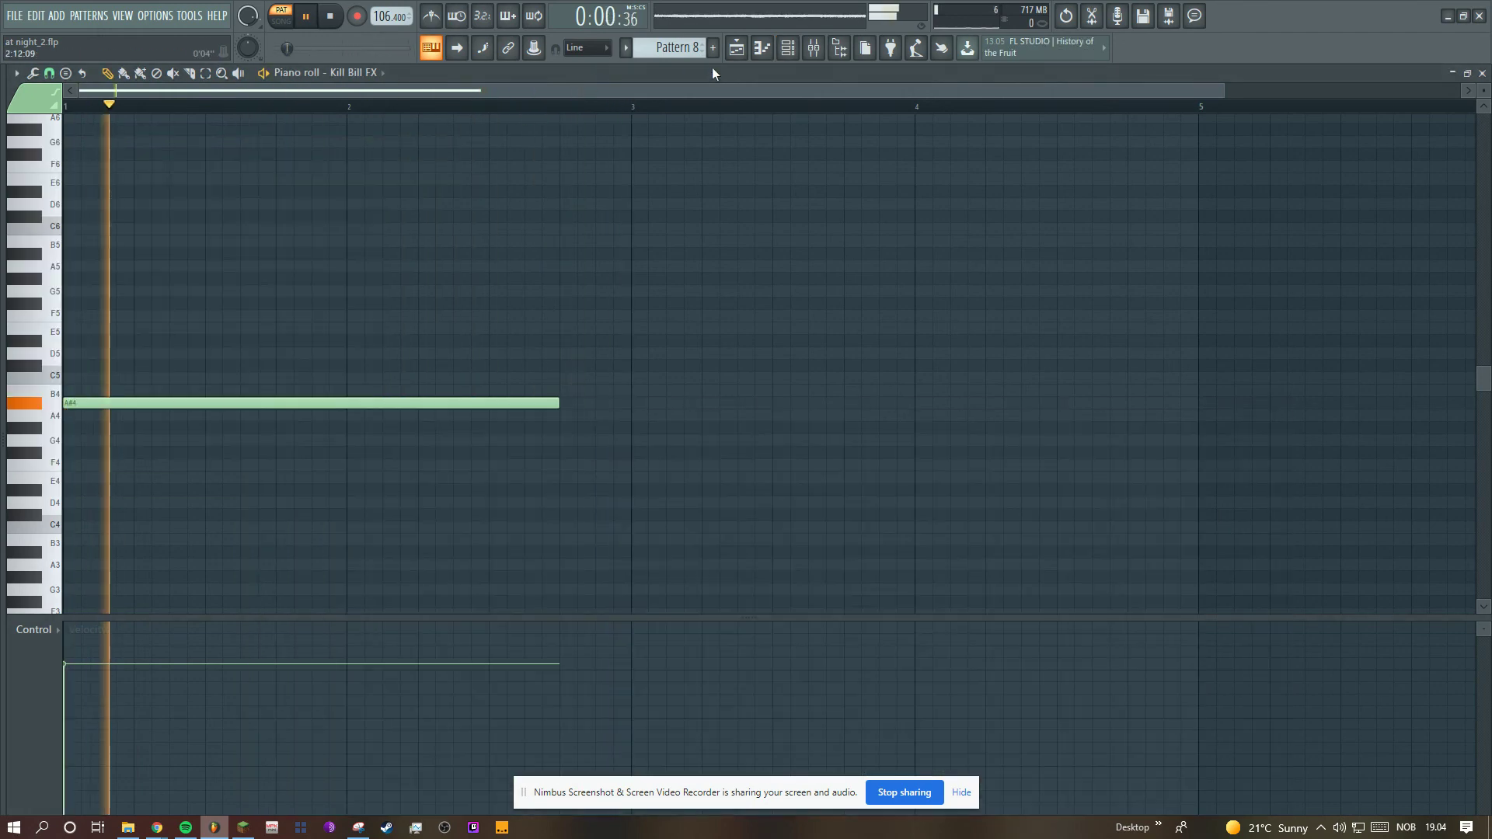
key("space")
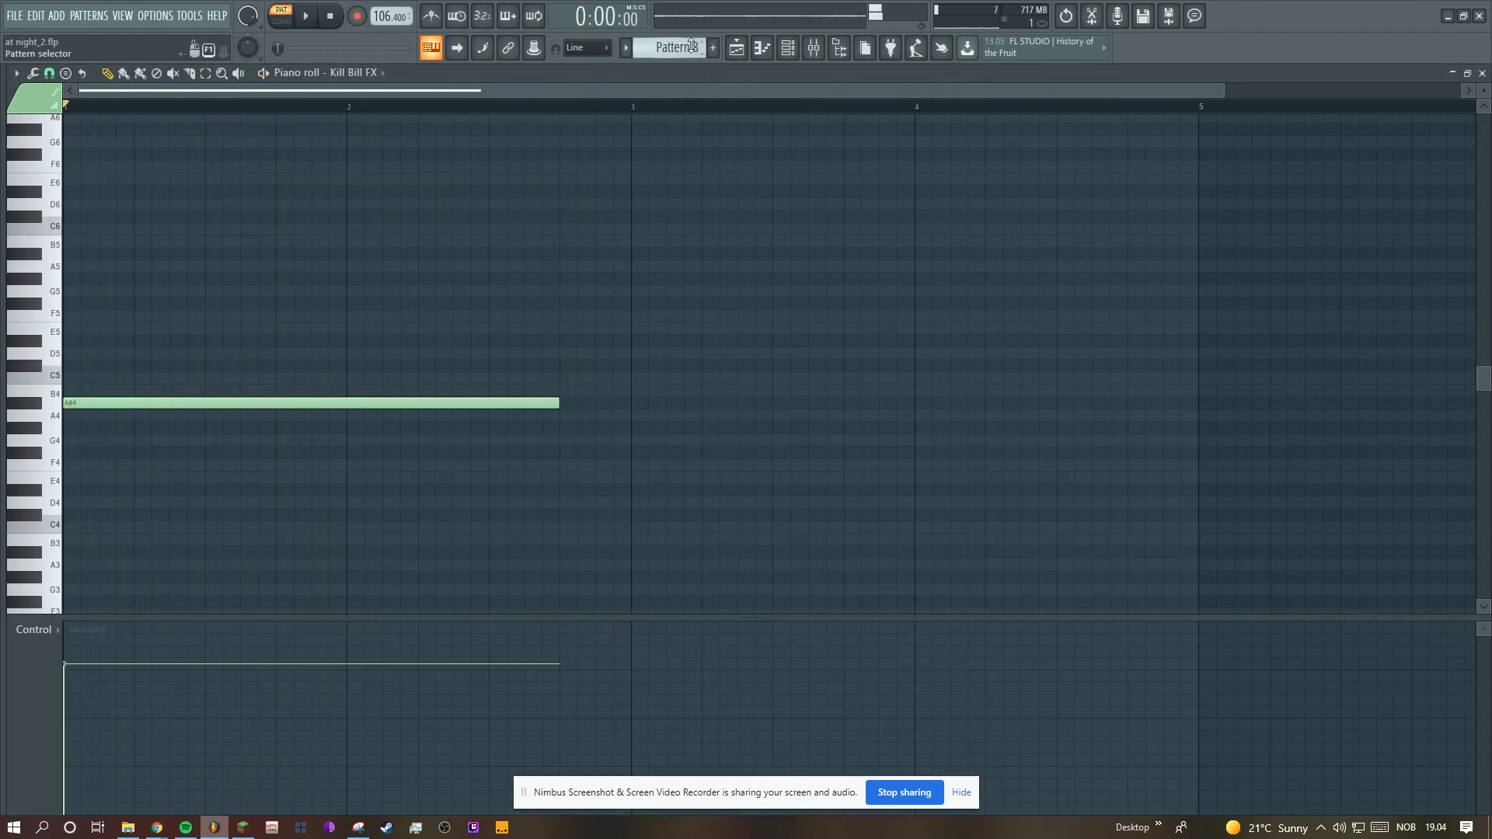
Step: Play Pattern 9's Crash 001 note and inspect the Fruity Reeverb 2 and Fruity Delay 3 effects on mixer Insert 8
scroll(694, 51, "down", 1)
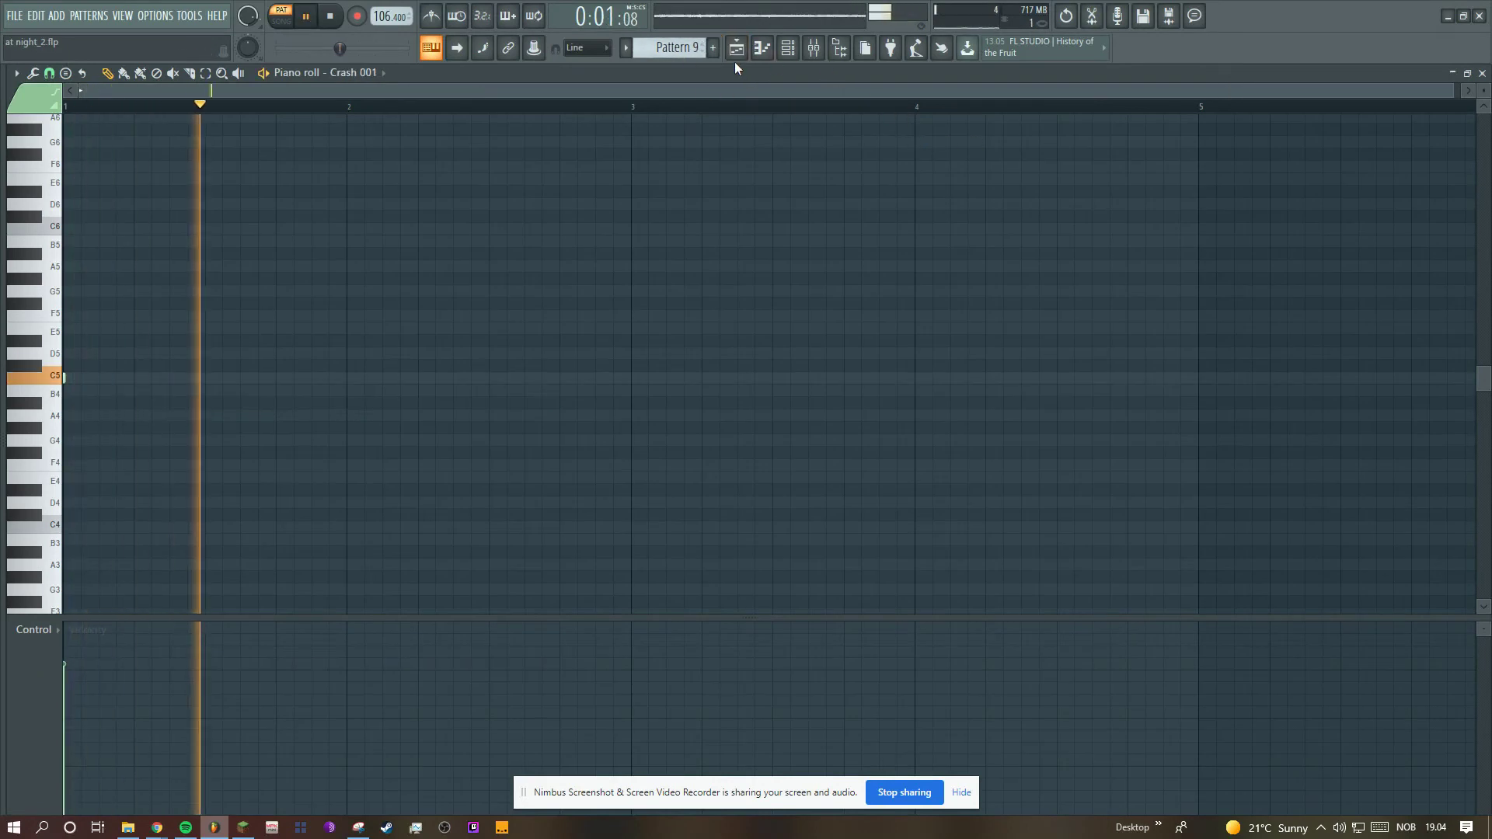
left_click(814, 51)
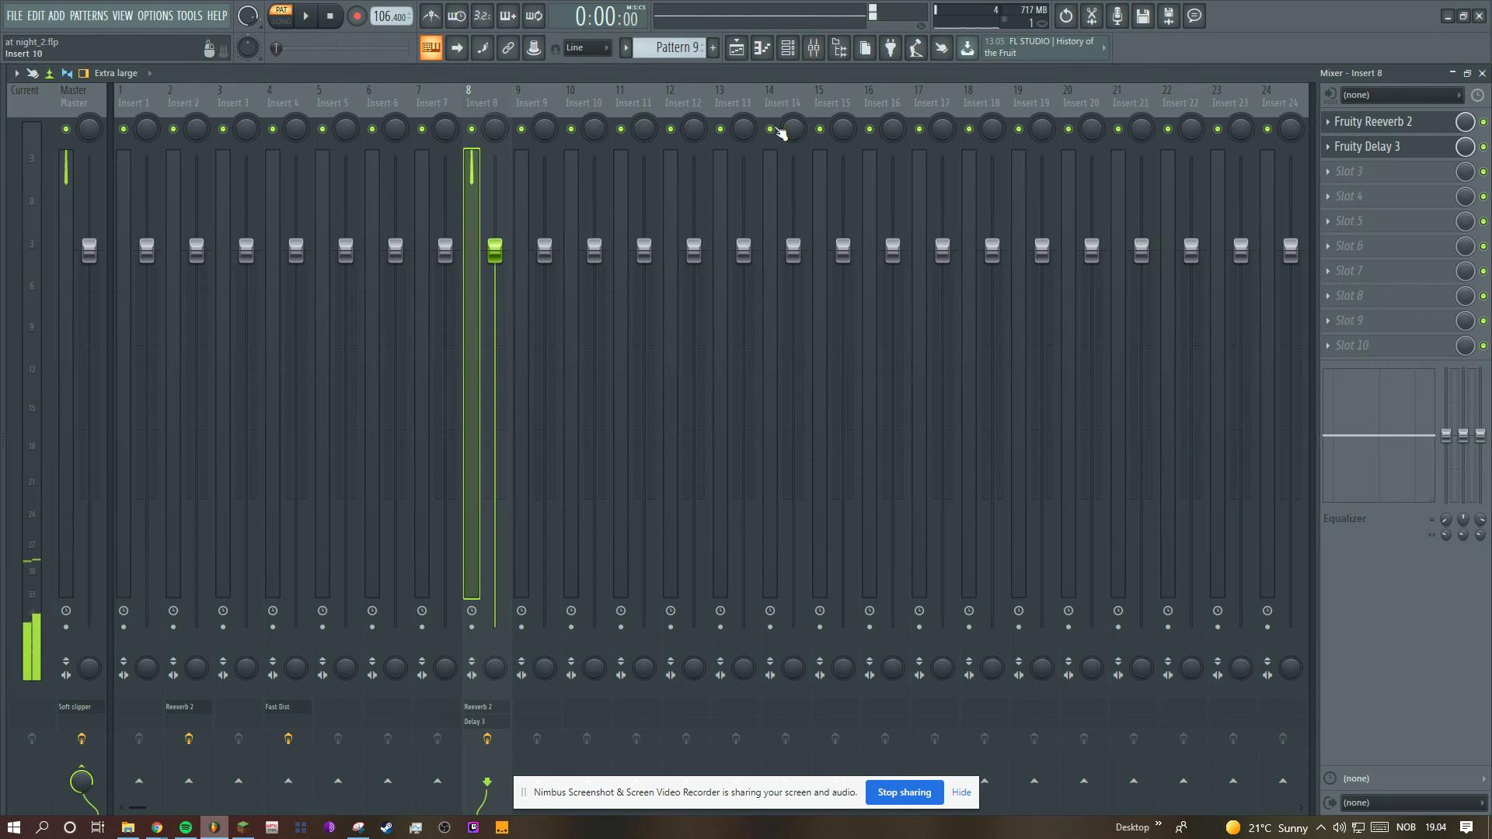
left_click(1364, 122)
left_click(1379, 147)
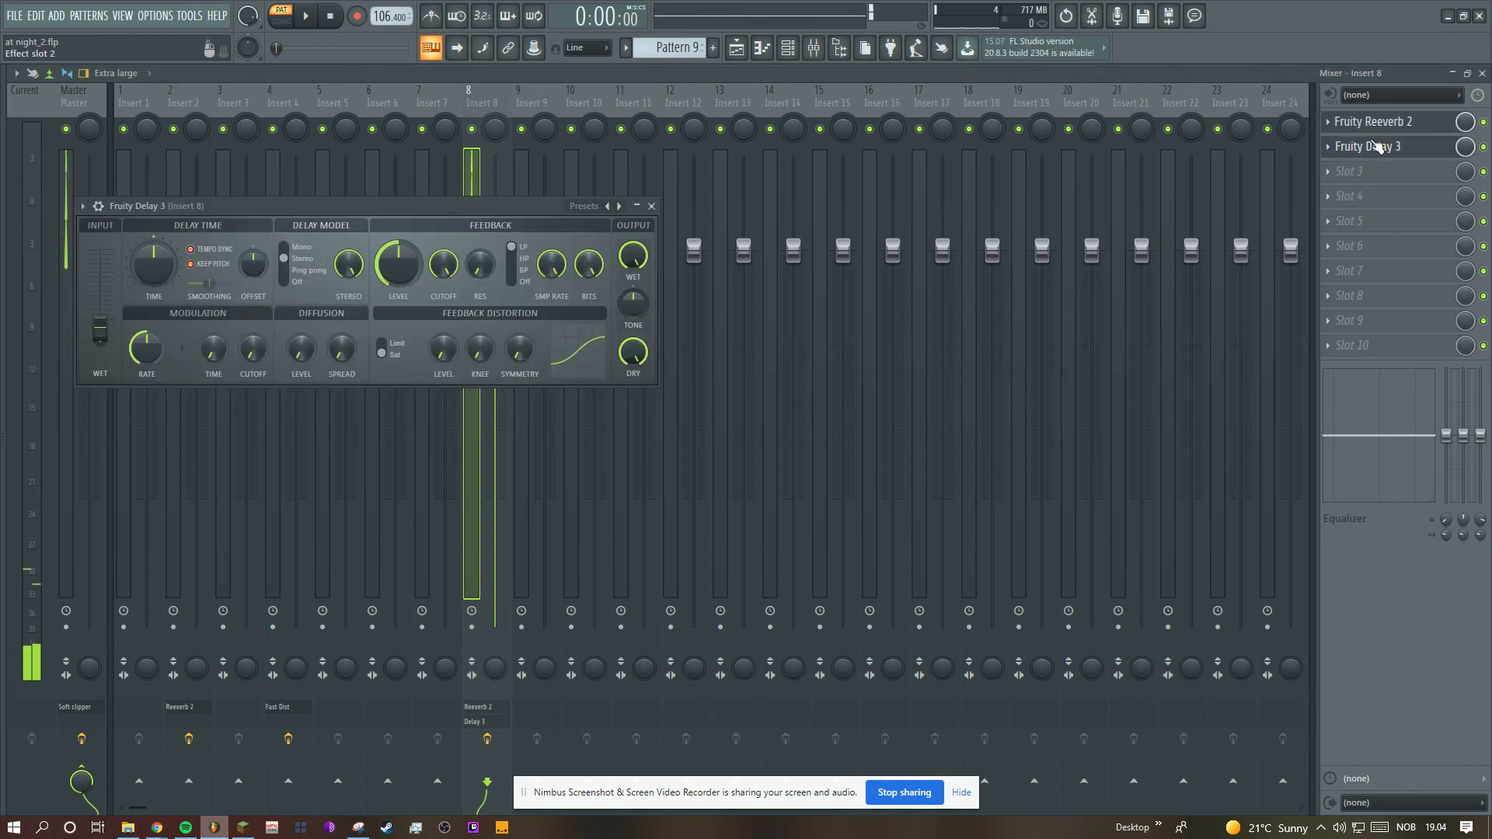
left_click(774, 51)
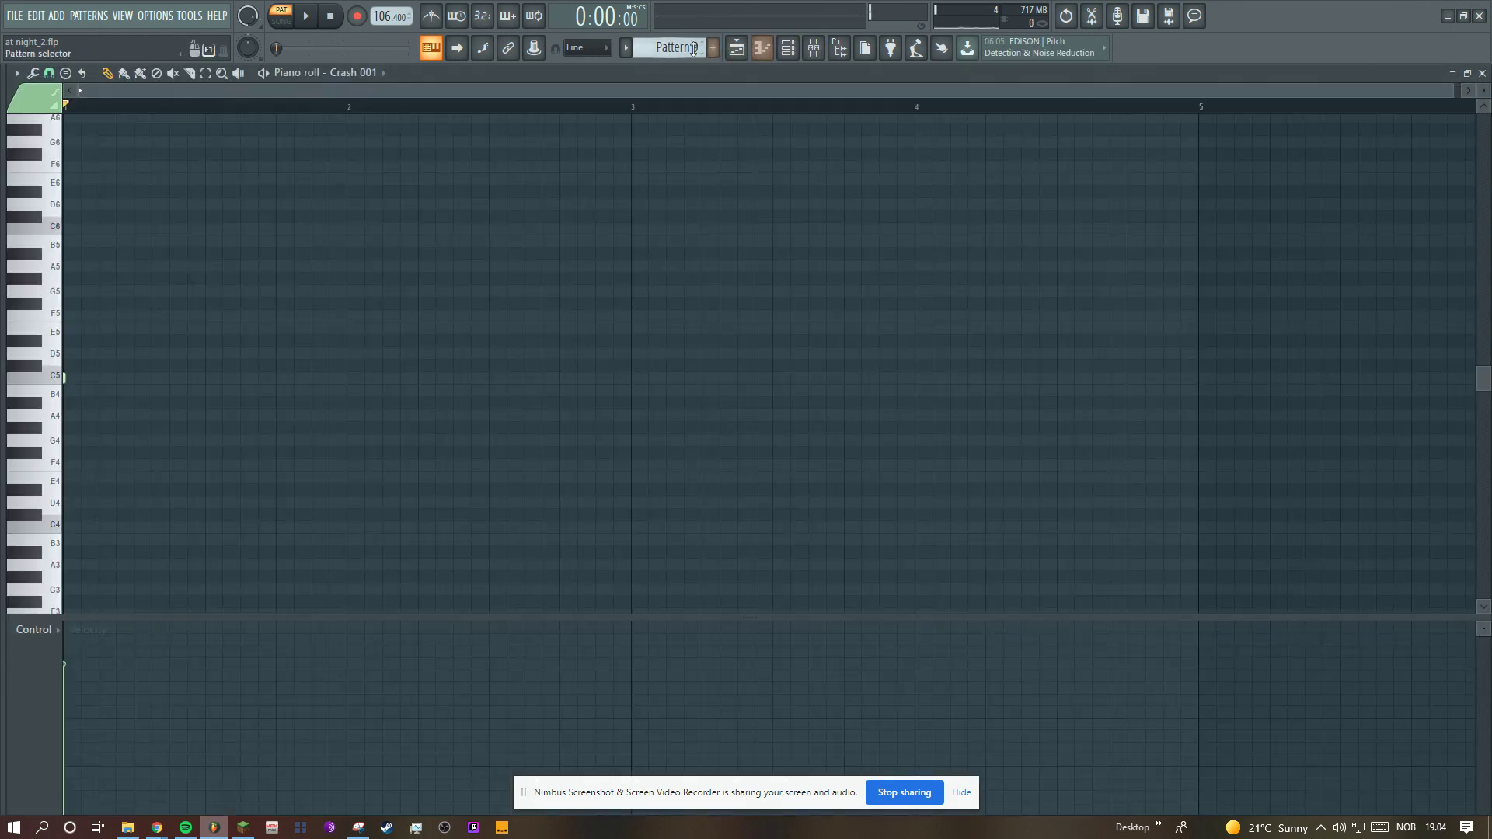
Step: Check Pattern 10's Crash 001 #2 channel in the channel rack and play its notes in the piano roll
scroll(696, 47, "down", 1)
left_click(794, 53)
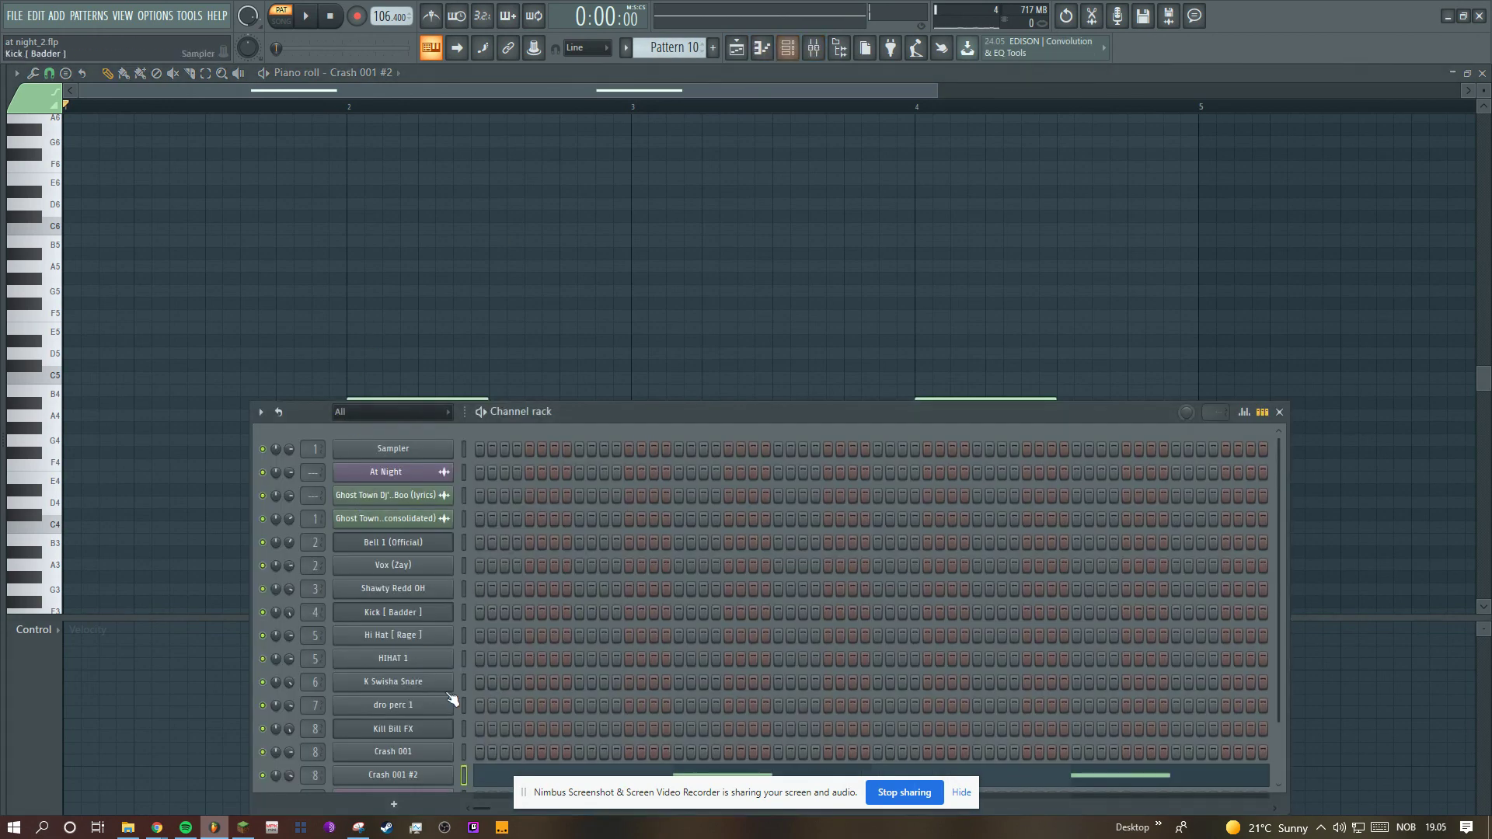
left_click_drag(675, 410, 695, 233)
key("space")
key("F6")
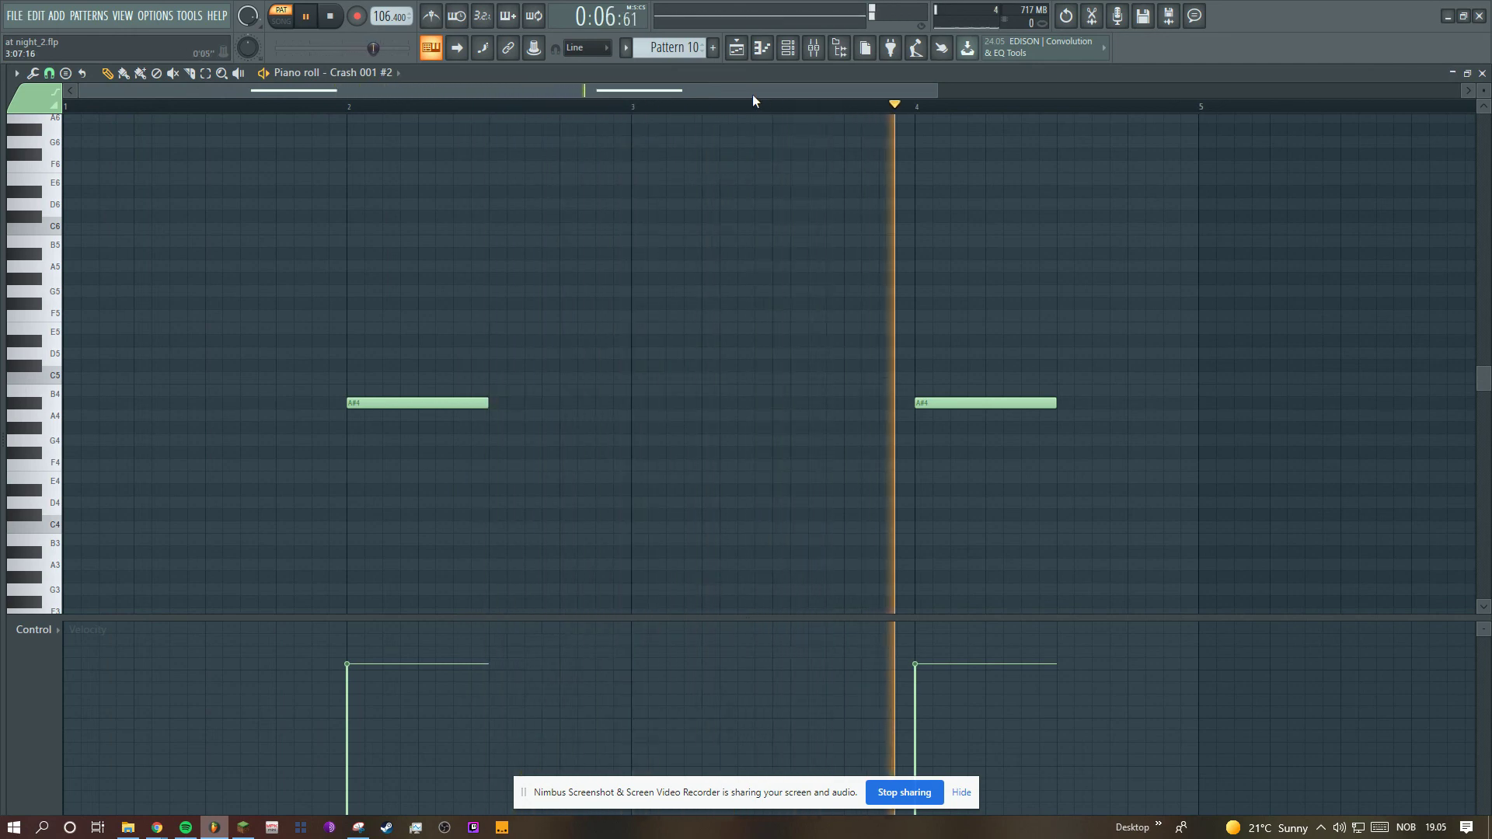
Step: Stop Pattern 10, move on to Pattern 11, and show the full arrangement in the playlist
key("space")
scroll(698, 49, "down", 1)
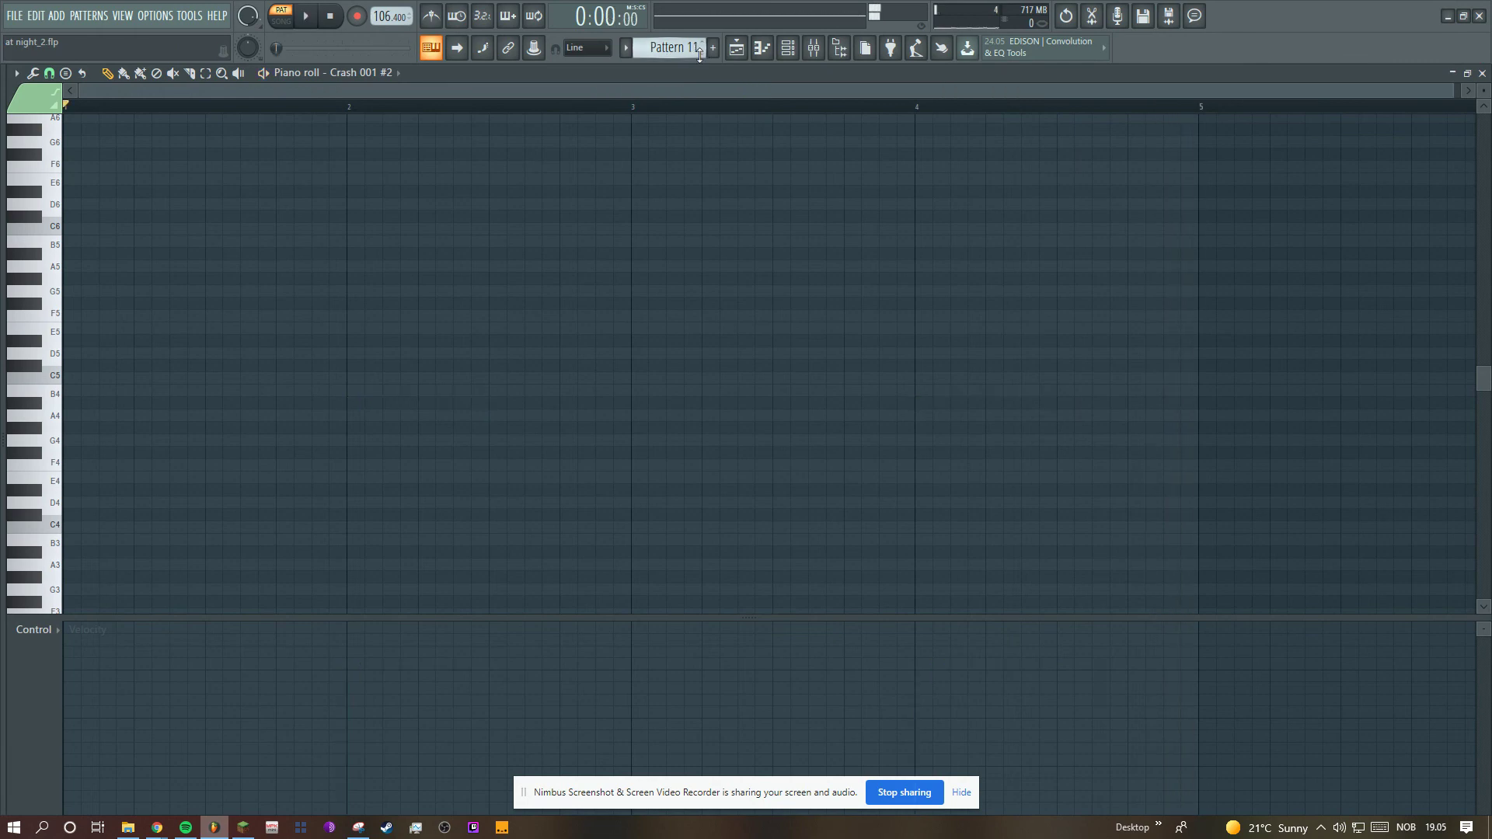
left_click(740, 51)
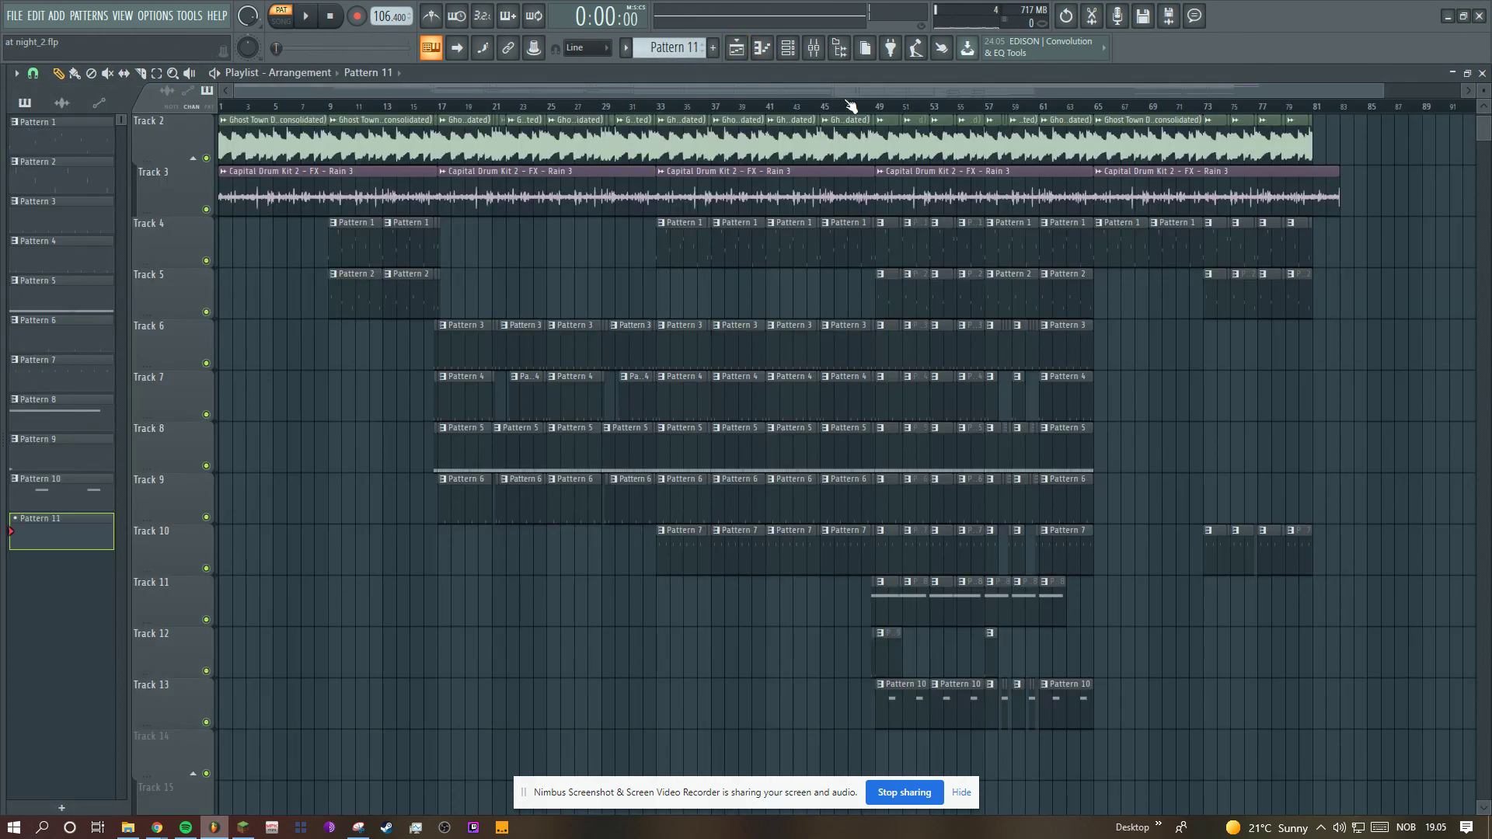